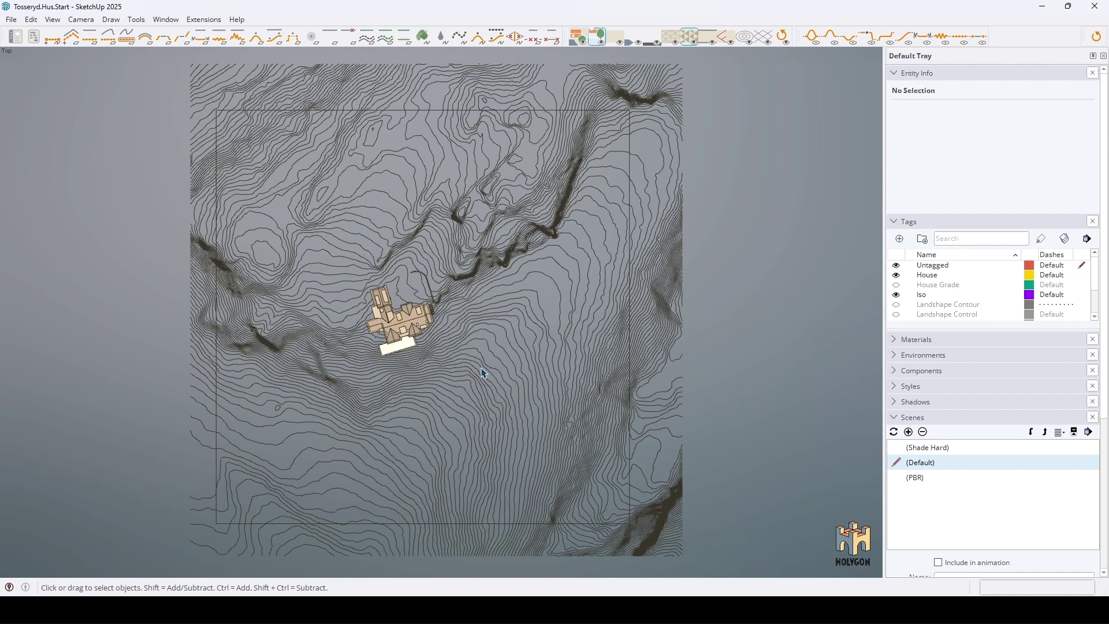
Build a 2 m terrain from the contour group and inner rectangle, shown Shade Hard with Iso hidden
click(72, 37)
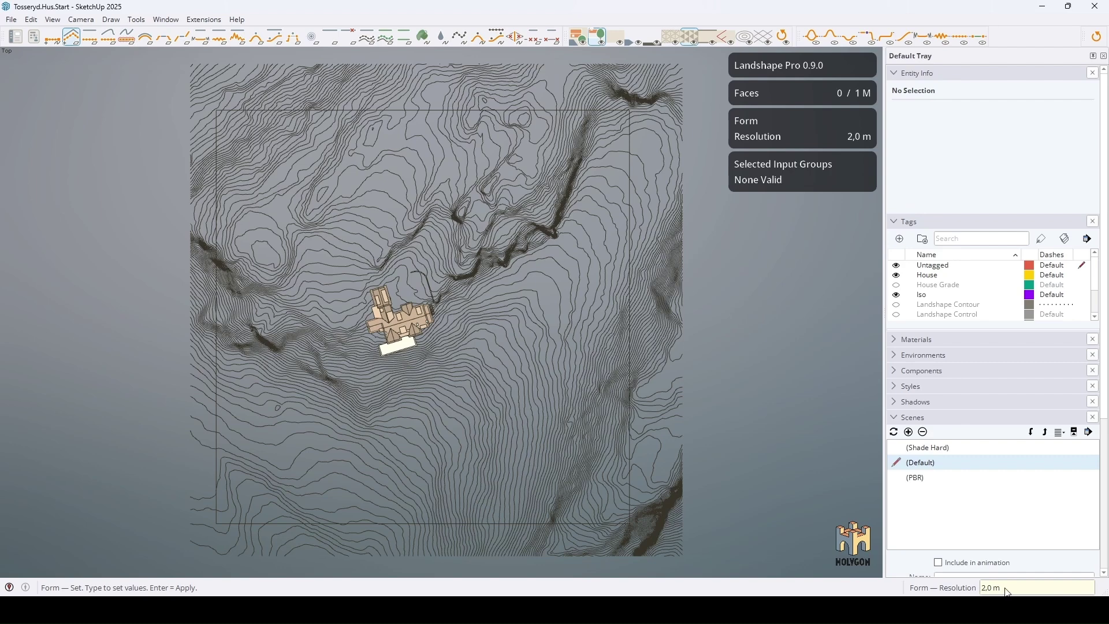
click(653, 345)
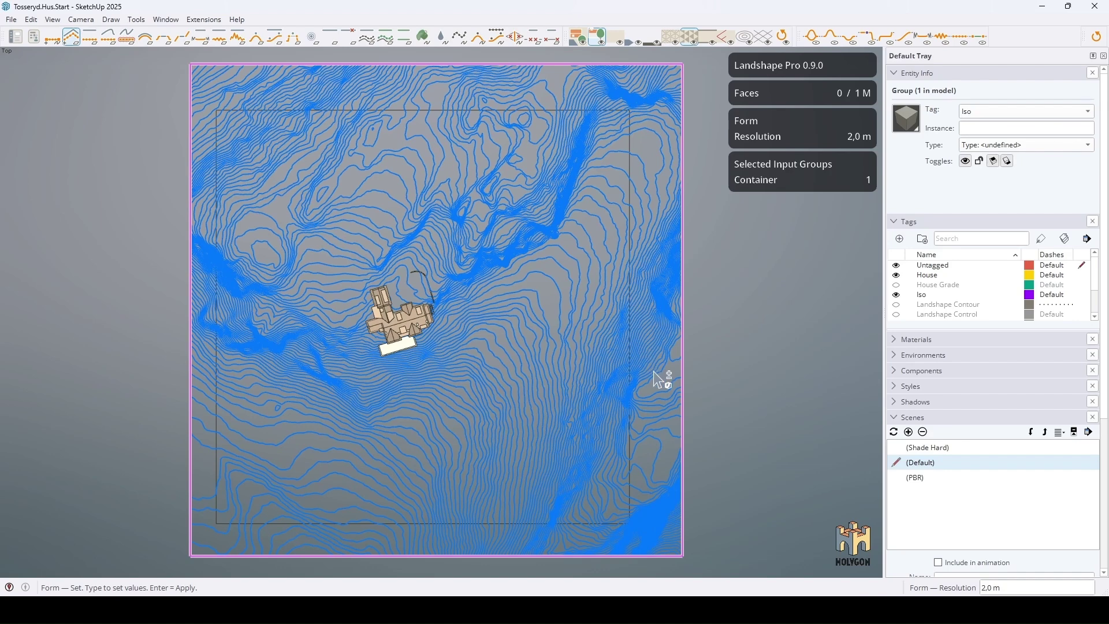
ctrl+click(630, 364)
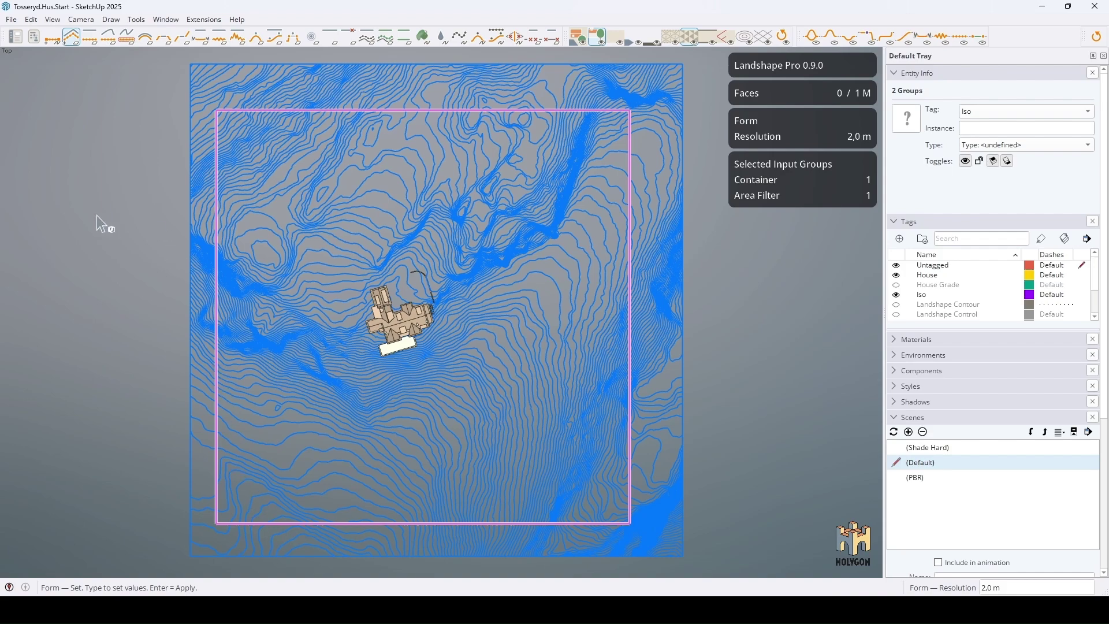
key(Return)
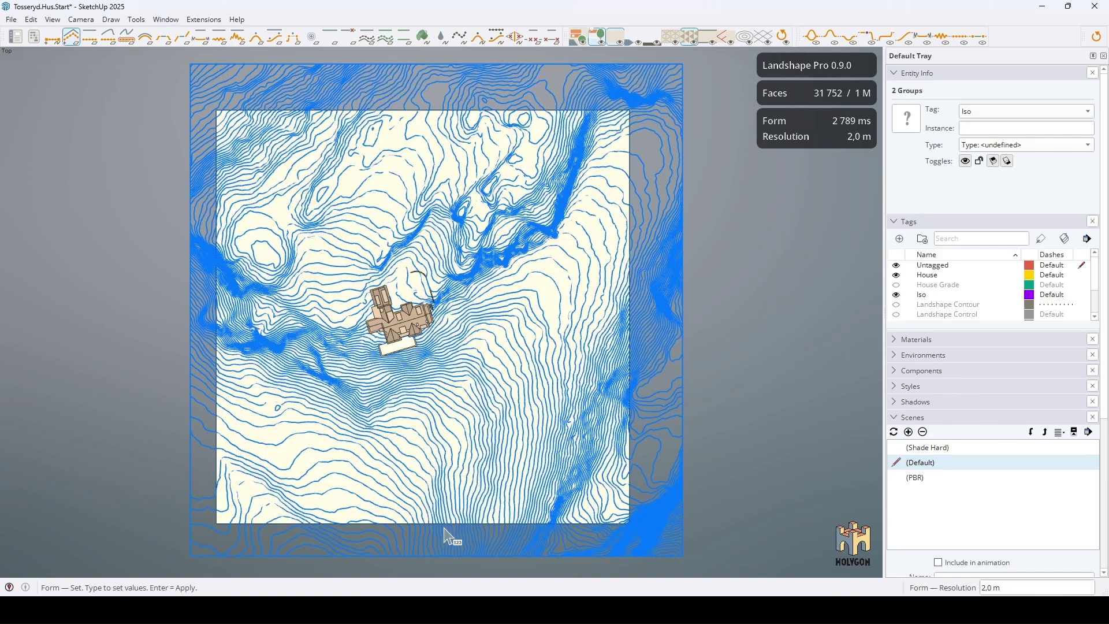
click(927, 448)
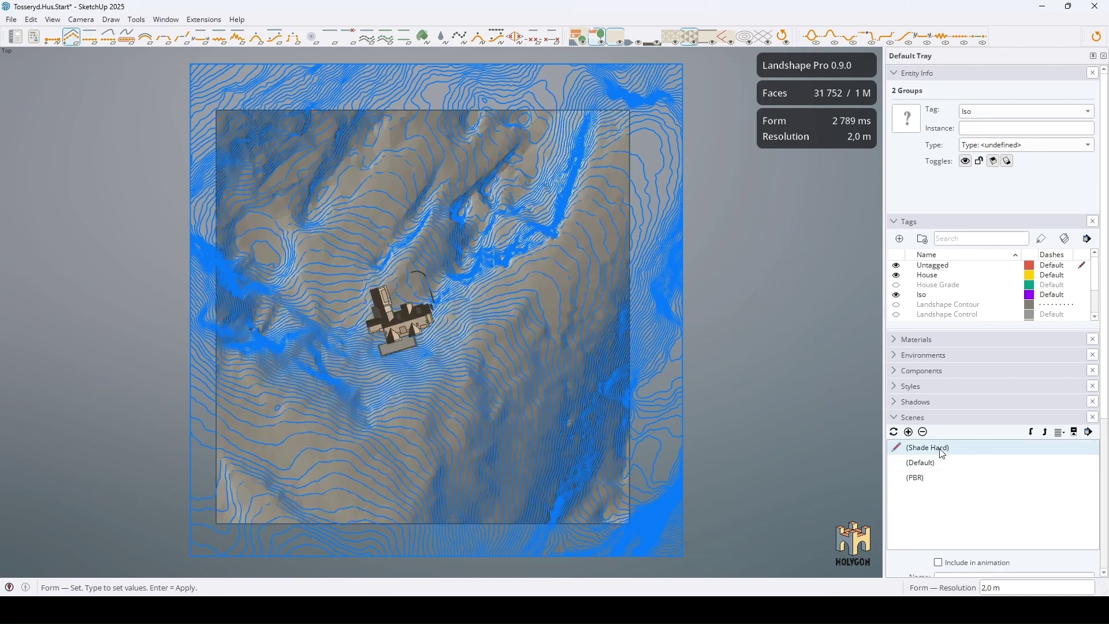
click(897, 295)
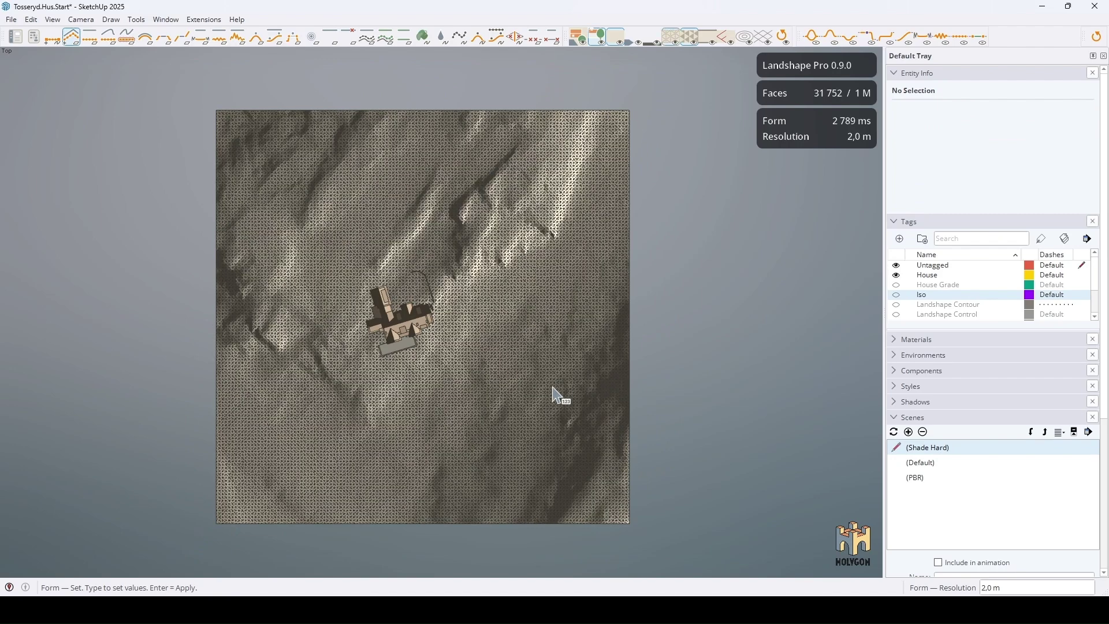
Brush a finer mesh loop from the ridge past the house, then 0.5 m around the house
key(Return)
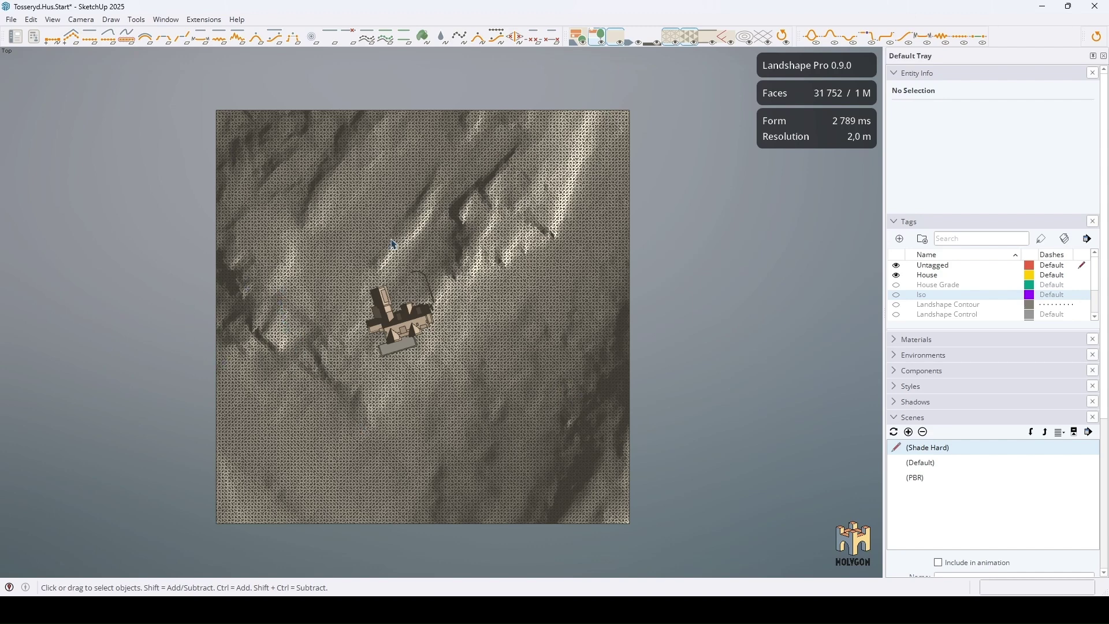
click(959, 40)
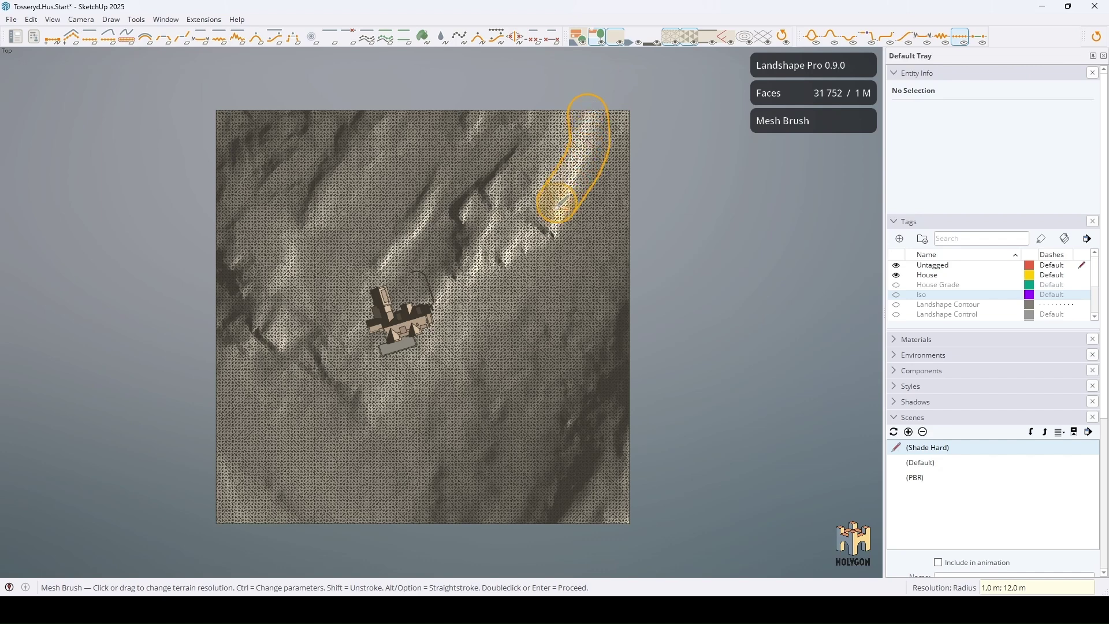
mouse_move(471, 302)
mouse_down()
mouse_move(217, 317)
mouse_move(580, 105)
mouse_up()
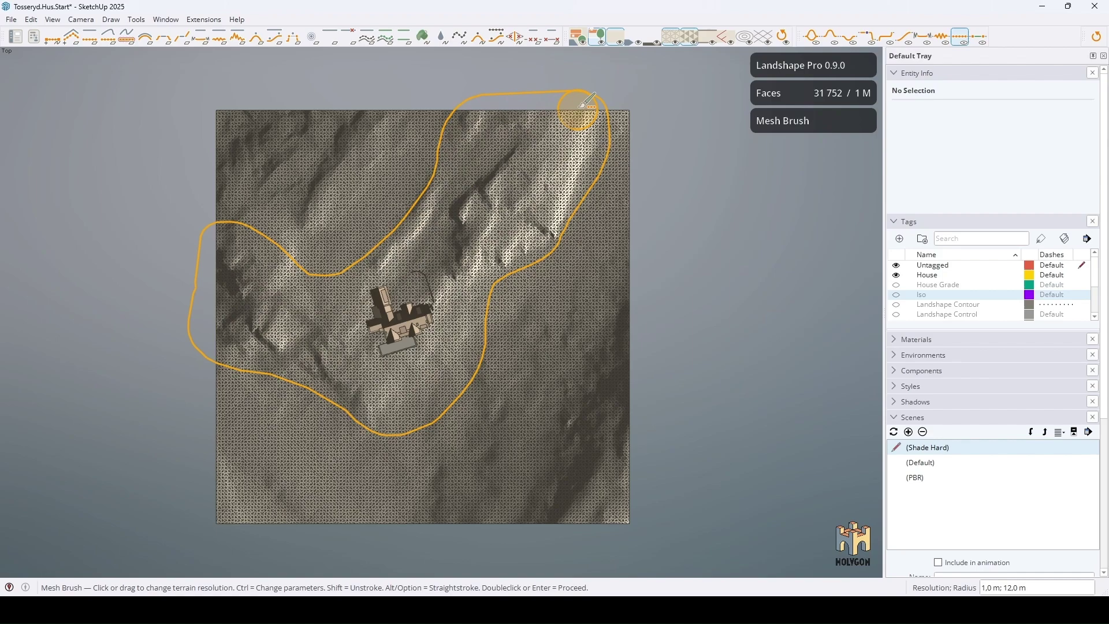
drag(587, 102, 588, 102)
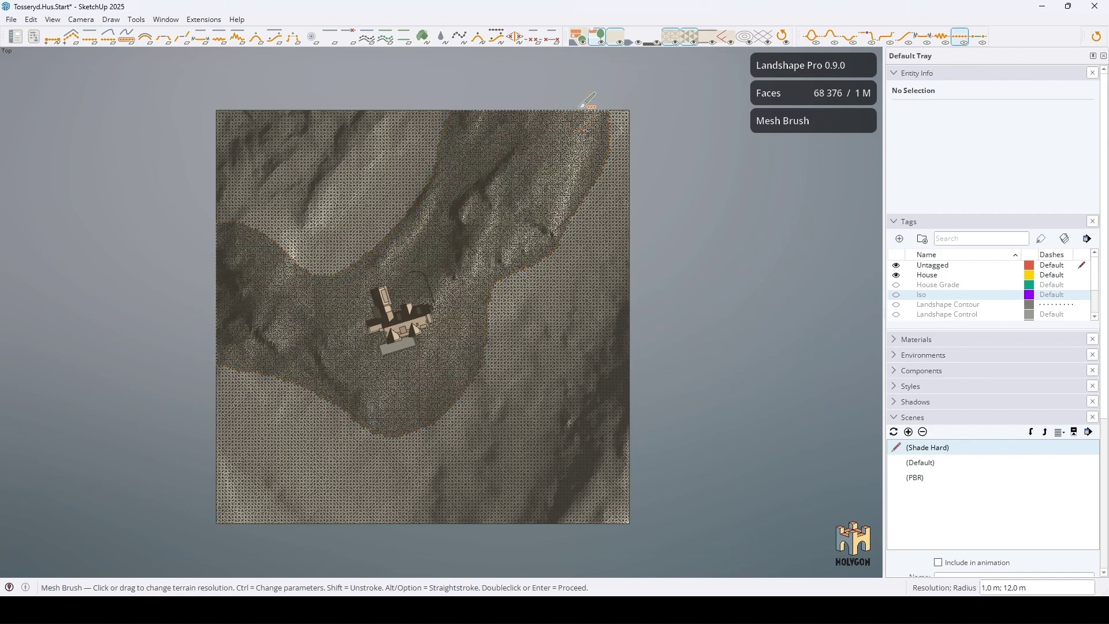
scroll(396, 298, up, 2)
scroll(390, 308, up, 2)
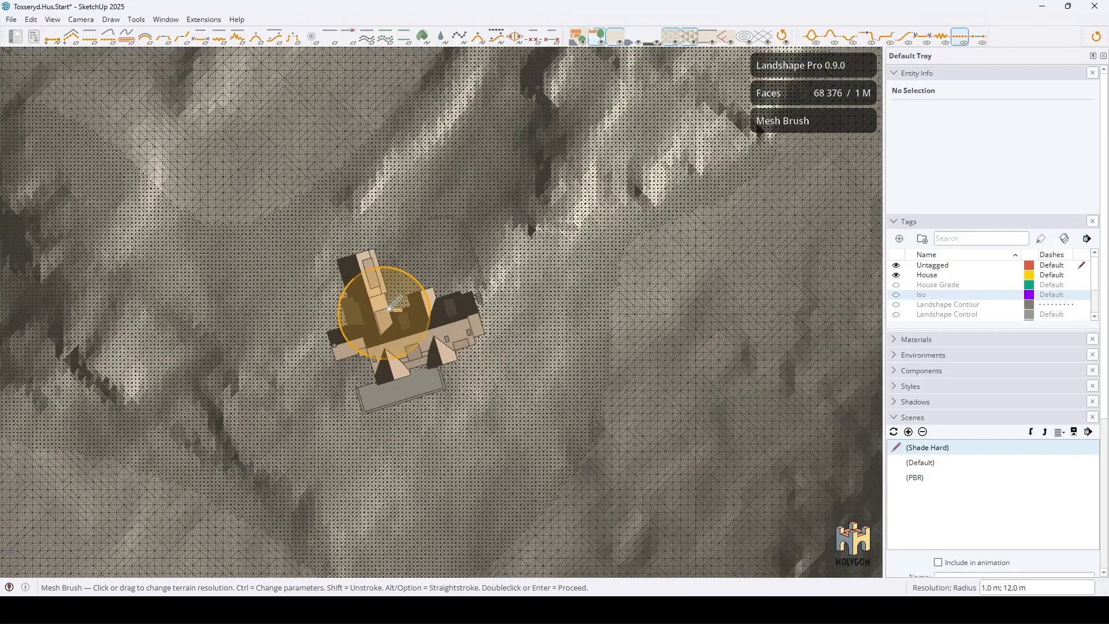
scroll(394, 305, up, 2)
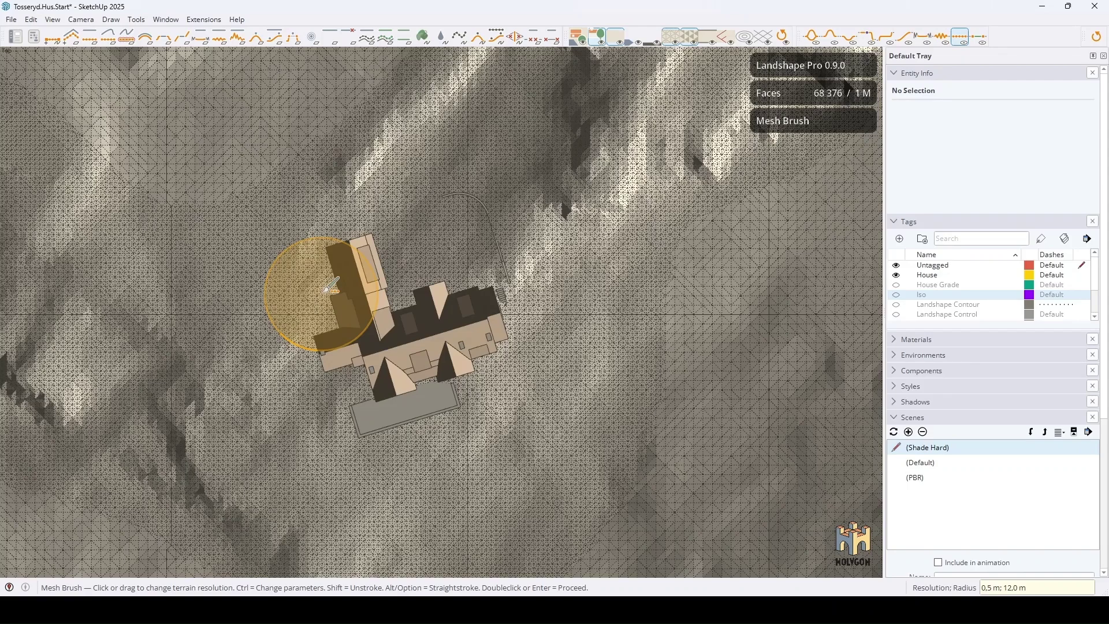
mouse_move(265, 260)
mouse_down()
mouse_move(425, 217)
mouse_move(534, 375)
mouse_move(408, 413)
mouse_move(317, 458)
mouse_move(277, 283)
mouse_up()
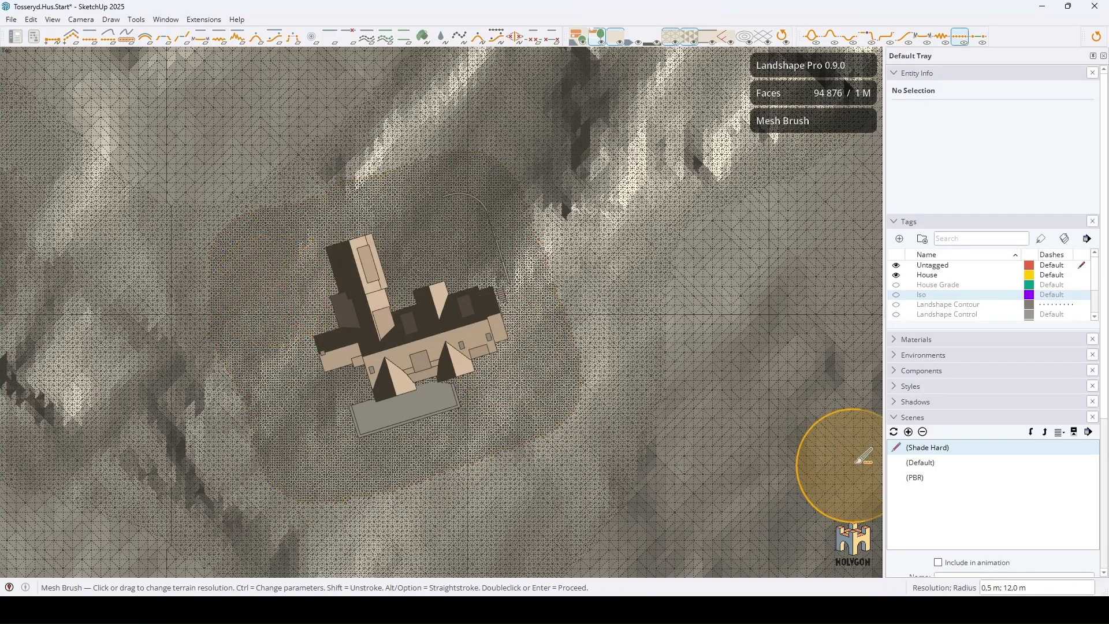
Return to the Default scene with Iso shown and fit the terrain to the contour group at 60%
click(920, 463)
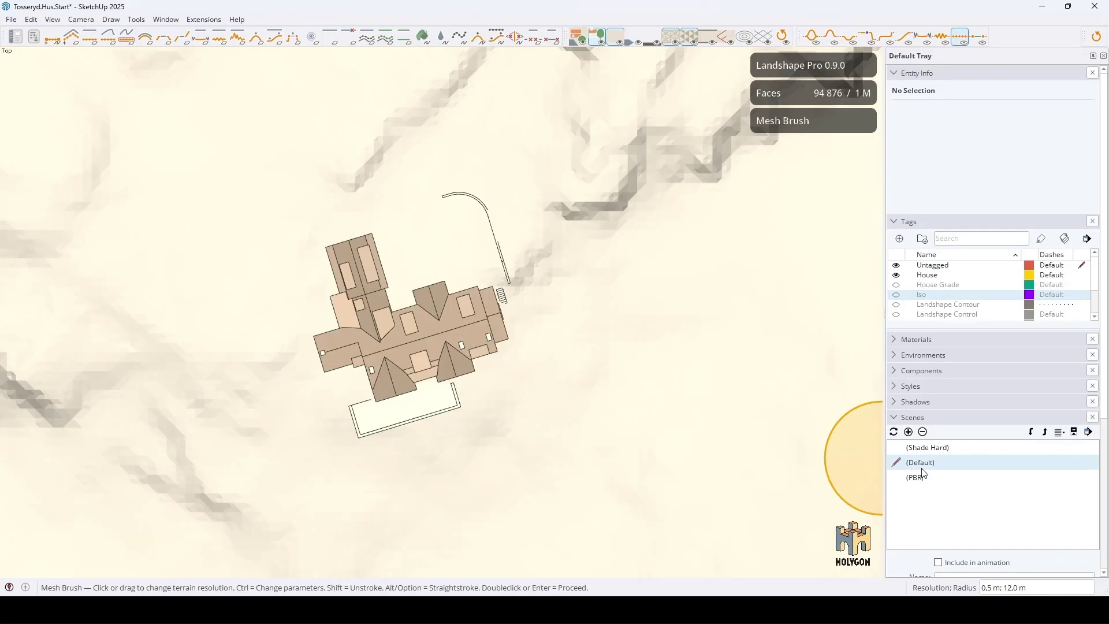
click(896, 295)
key(space)
scroll(512, 347, down, 5)
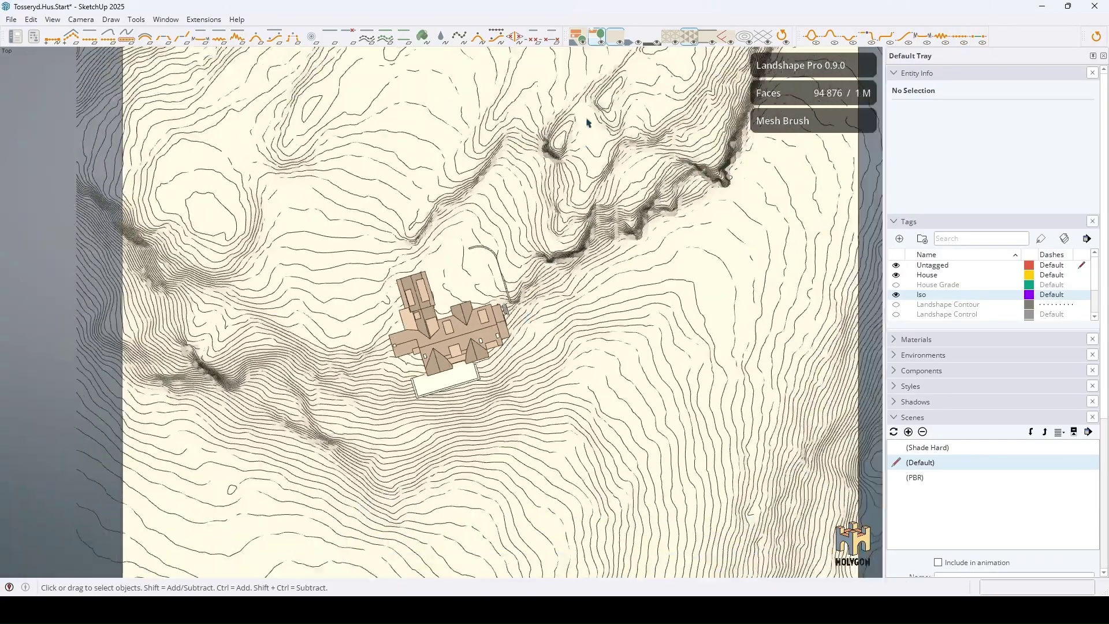
scroll(587, 123, up, 2)
scroll(564, 130, up, 3)
scroll(560, 148, up, 3)
scroll(555, 148, up, 2)
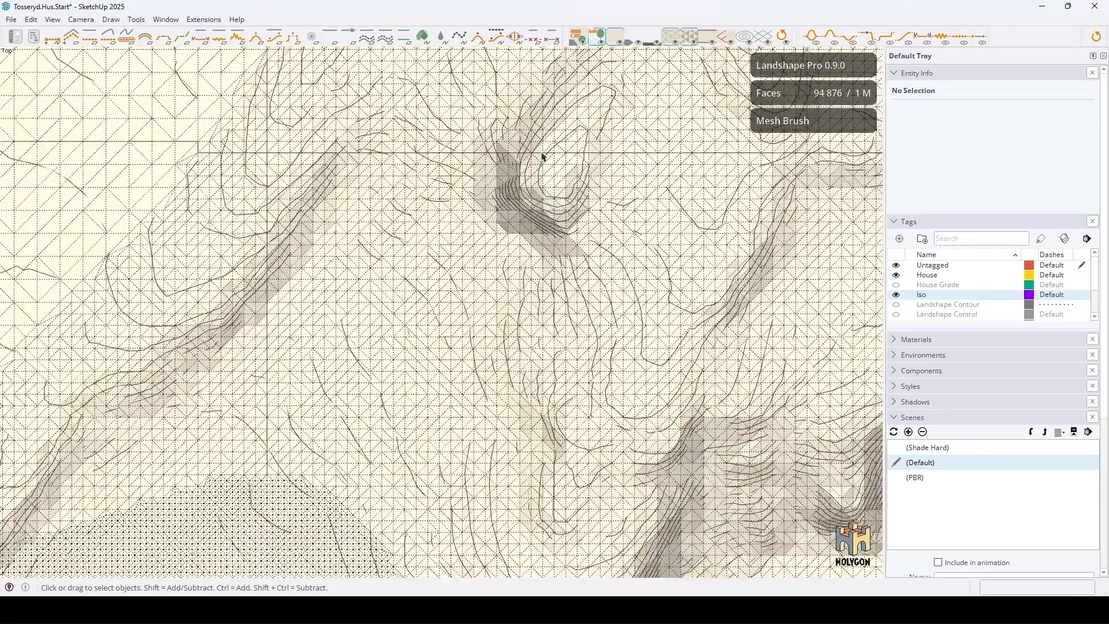
scroll(543, 157, up, 3)
scroll(534, 206, up, 2)
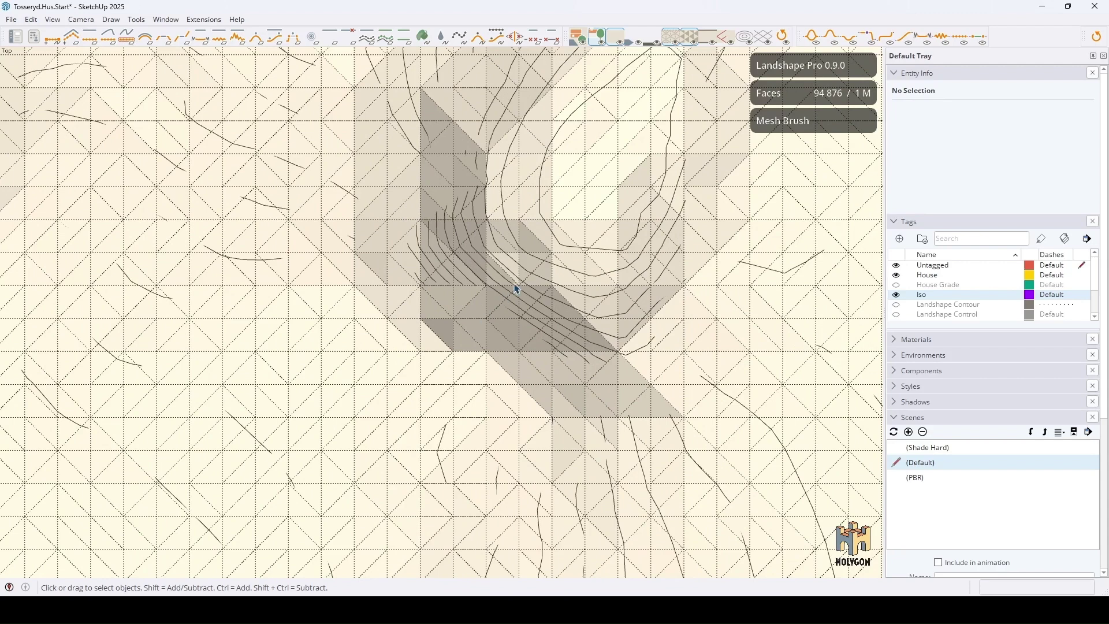
scroll(515, 289, up, 2)
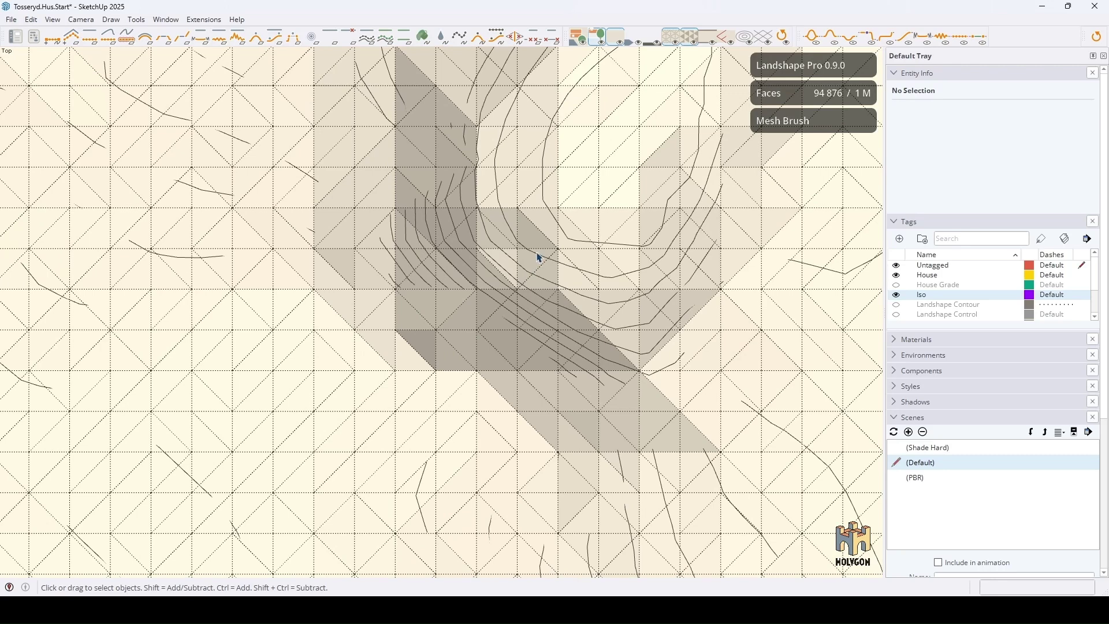
click(538, 258)
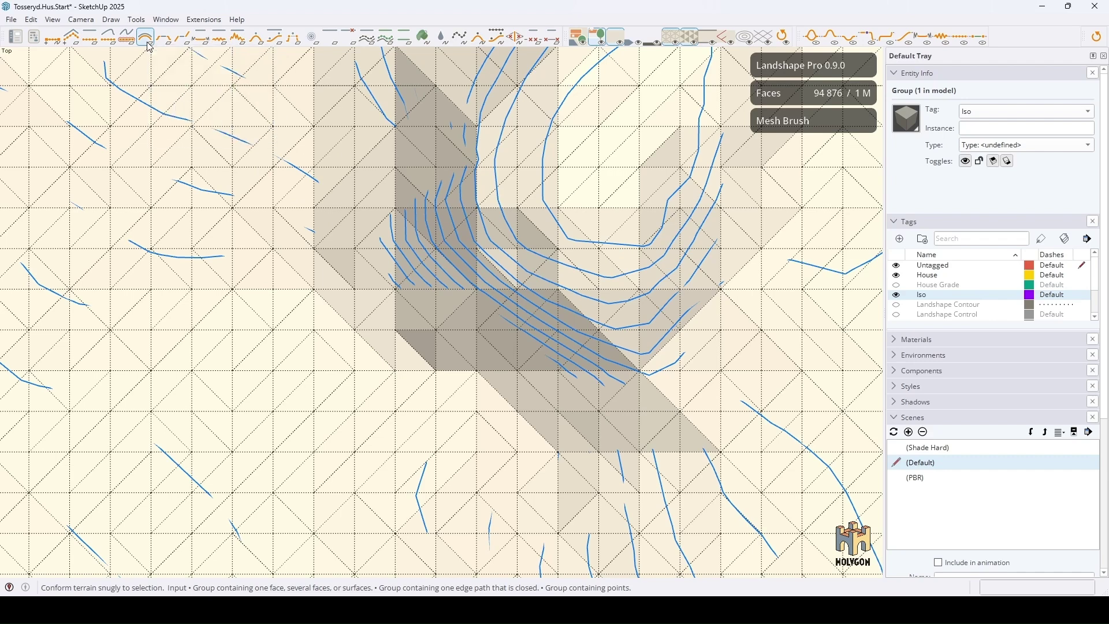
click(524, 353)
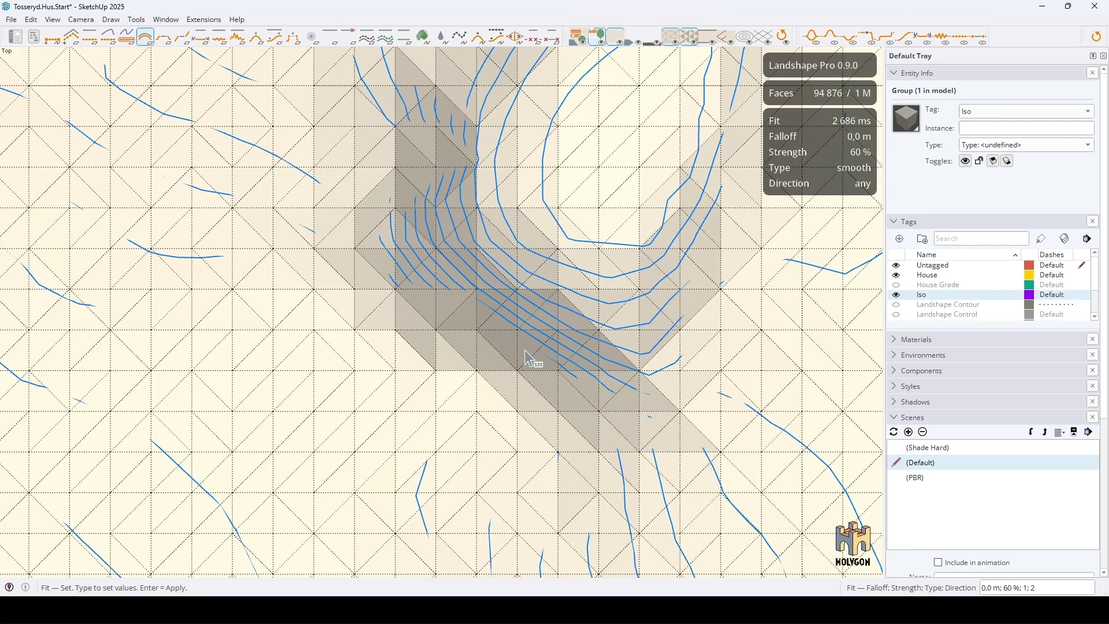
scroll(524, 354, down, 2)
scroll(520, 360, down, 1)
scroll(520, 351, down, 1)
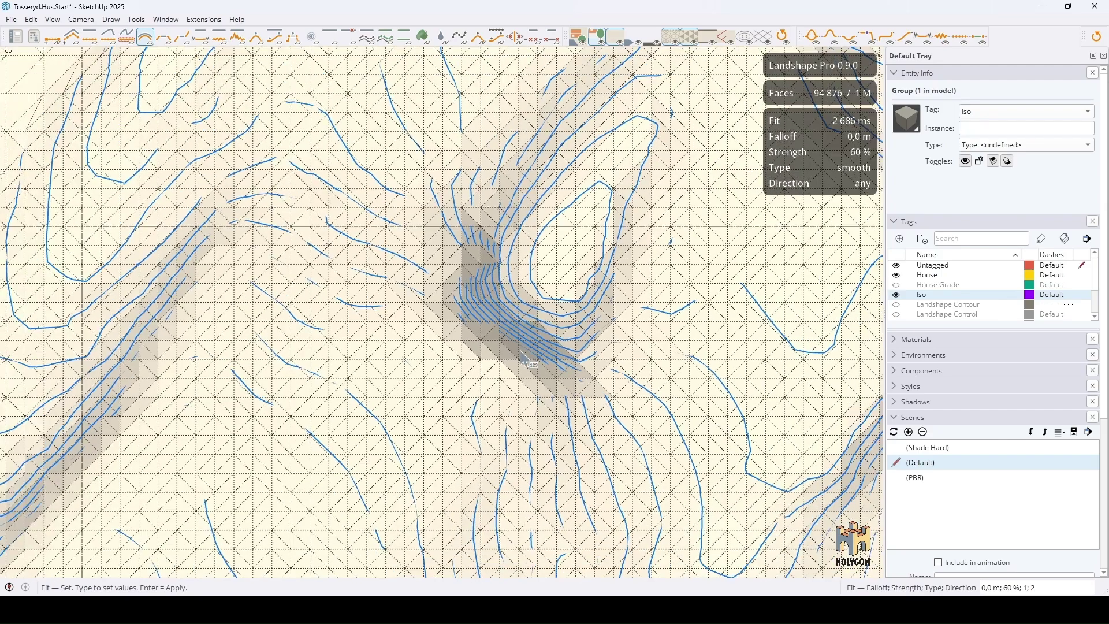
mouse_move(523, 358)
middle_down()
mouse_move(656, 223)
mouse_move(565, 285)
mouse_move(404, 290)
middle_up()
scroll(604, 493, down, 2)
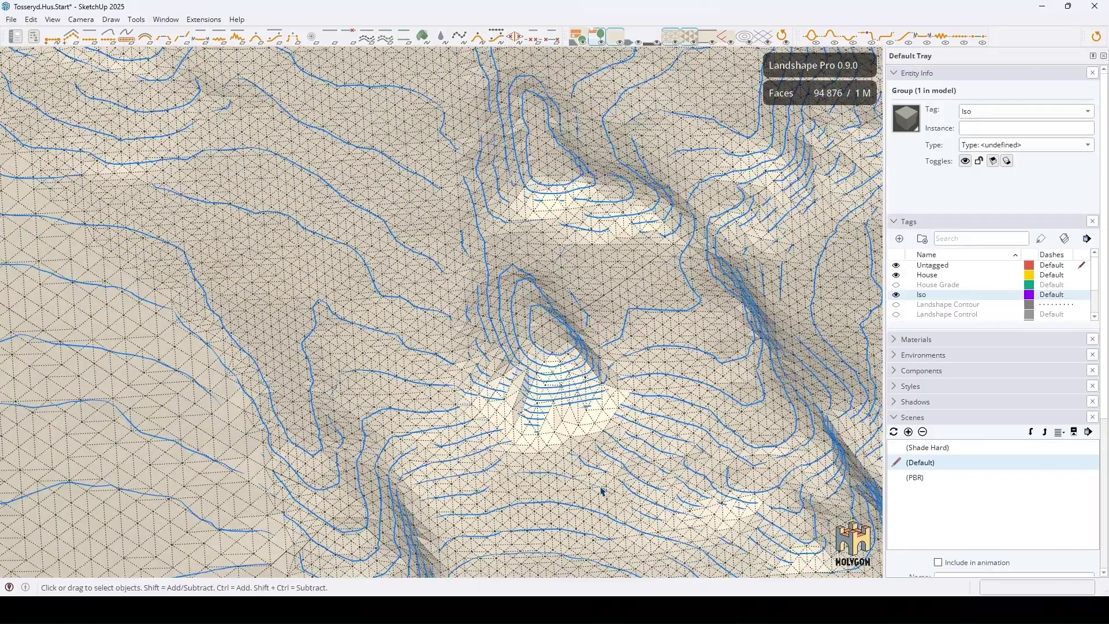
Hide the Iso contours and inspect the terrain mesh vertices up close
mouse_move(557, 483)
middle_down()
mouse_move(527, 458)
mouse_move(550, 372)
mouse_move(606, 330)
middle_up()
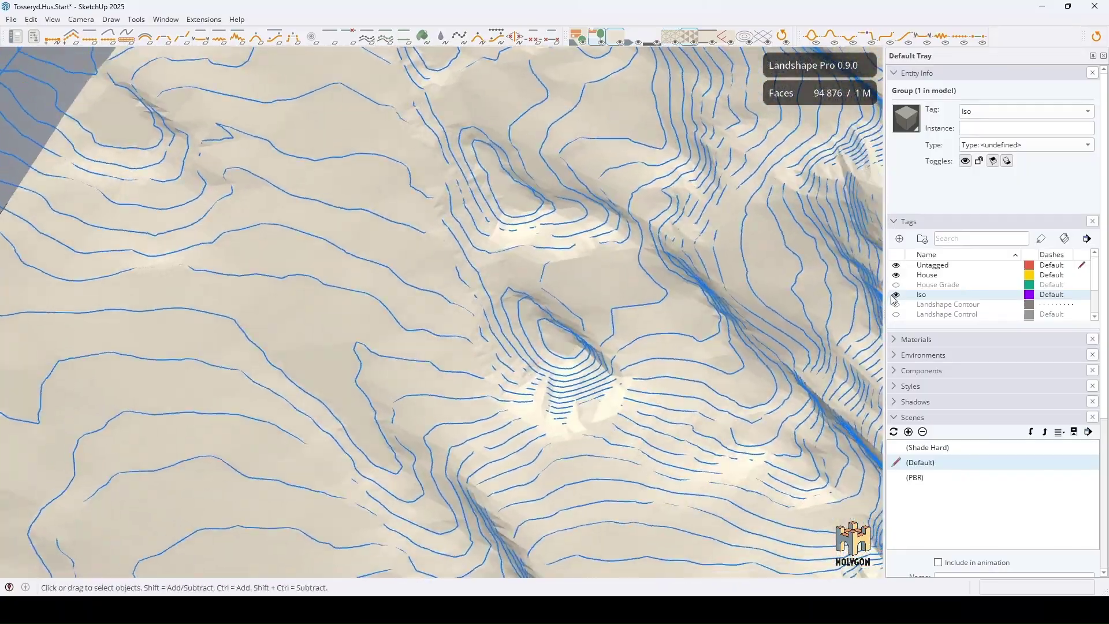
click(897, 296)
scroll(535, 216, up, 2)
scroll(500, 201, up, 2)
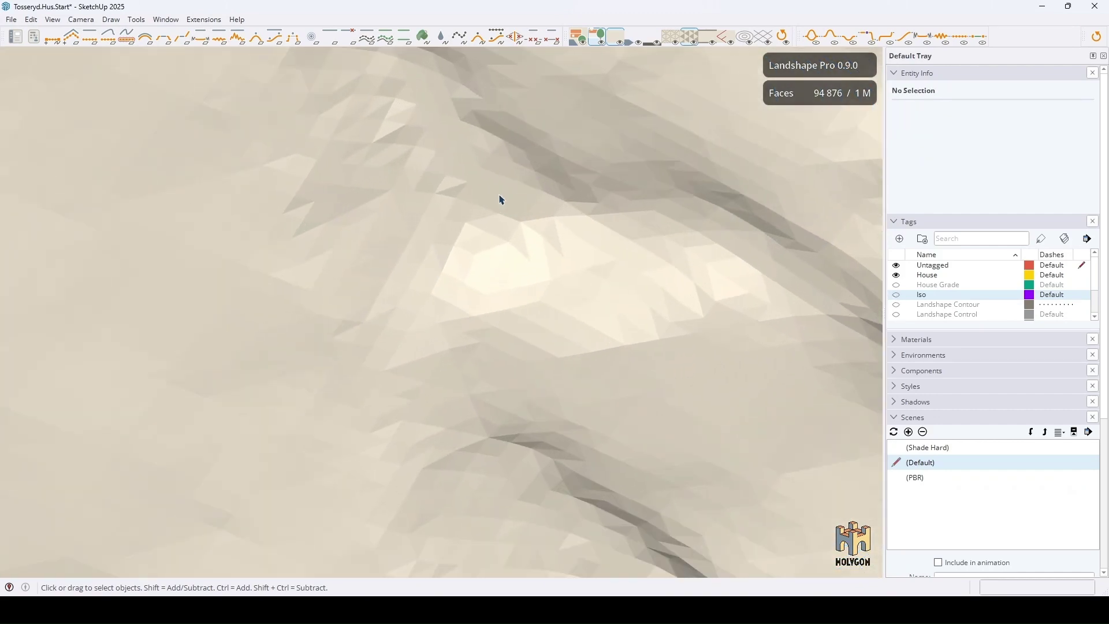
scroll(534, 219, up, 2)
scroll(534, 219, up, 1)
mouse_move(448, 266)
middle_down()
mouse_move(610, 231)
mouse_move(627, 191)
mouse_move(520, 321)
mouse_move(598, 312)
mouse_move(417, 252)
mouse_move(664, 279)
mouse_move(646, 317)
mouse_move(527, 290)
mouse_move(502, 297)
mouse_move(454, 239)
middle_up()
scroll(520, 318, down, 3)
scroll(526, 291, up, 3)
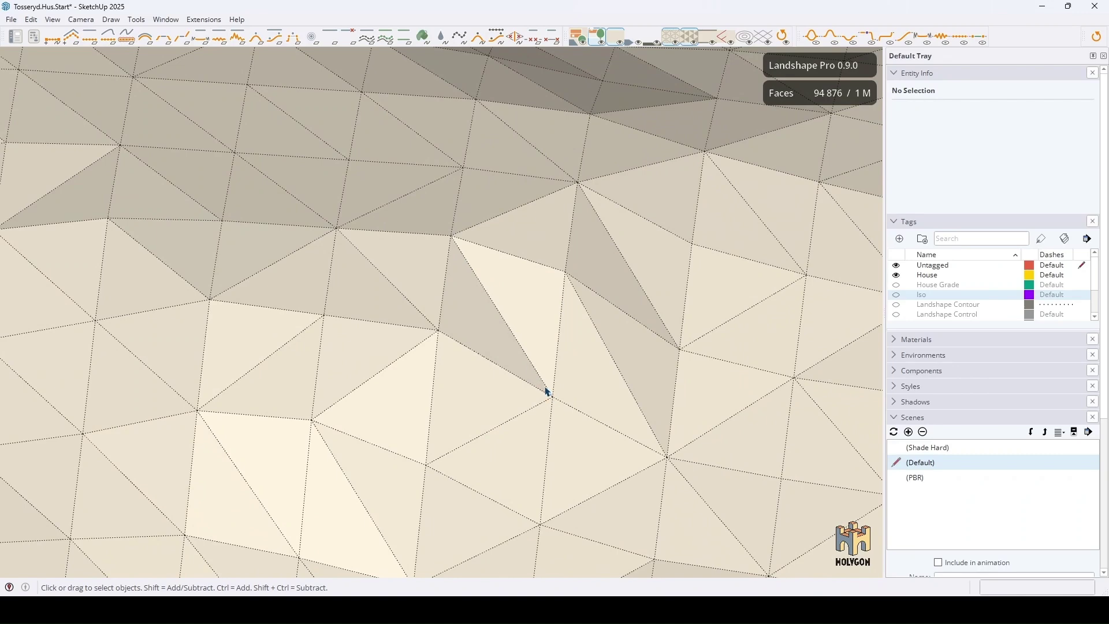
key(l)
click(437, 330)
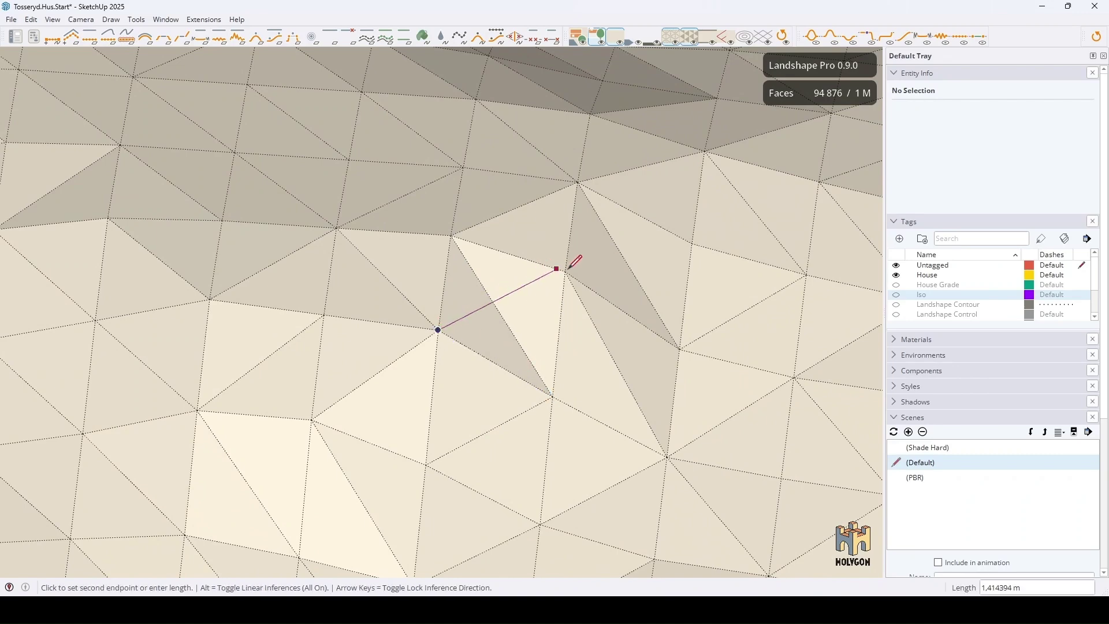
key(space)
middle_drag(565, 277, 522, 318)
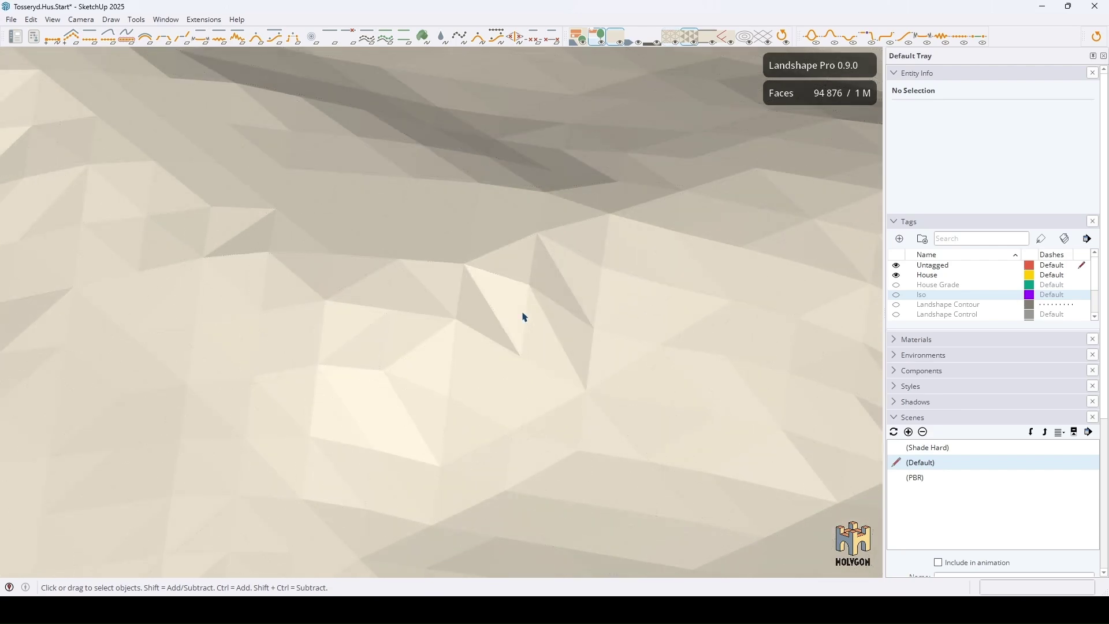
Flip the terrain's jagged diagonals using Landshape > Flip Jagged Diagonals
click(523, 317)
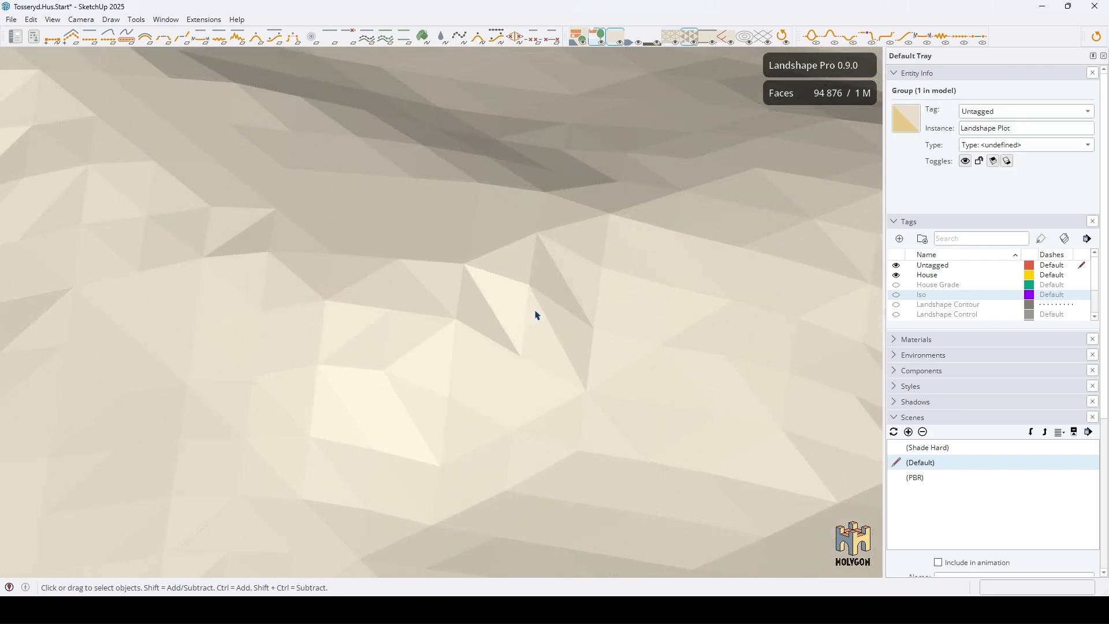
right_click(535, 316)
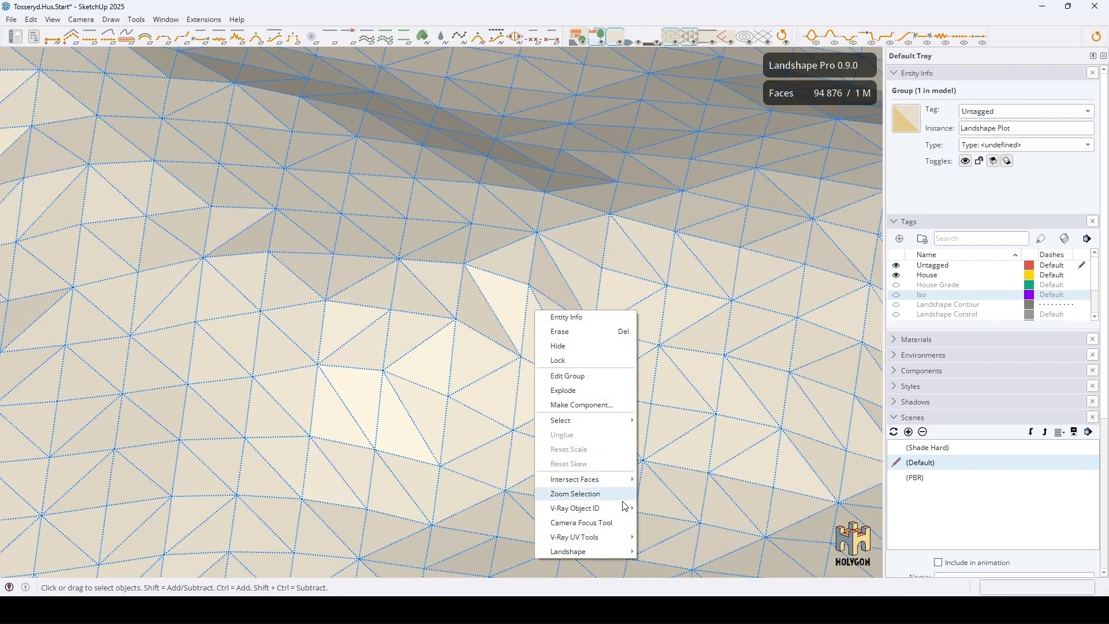
mouse_move(661, 571)
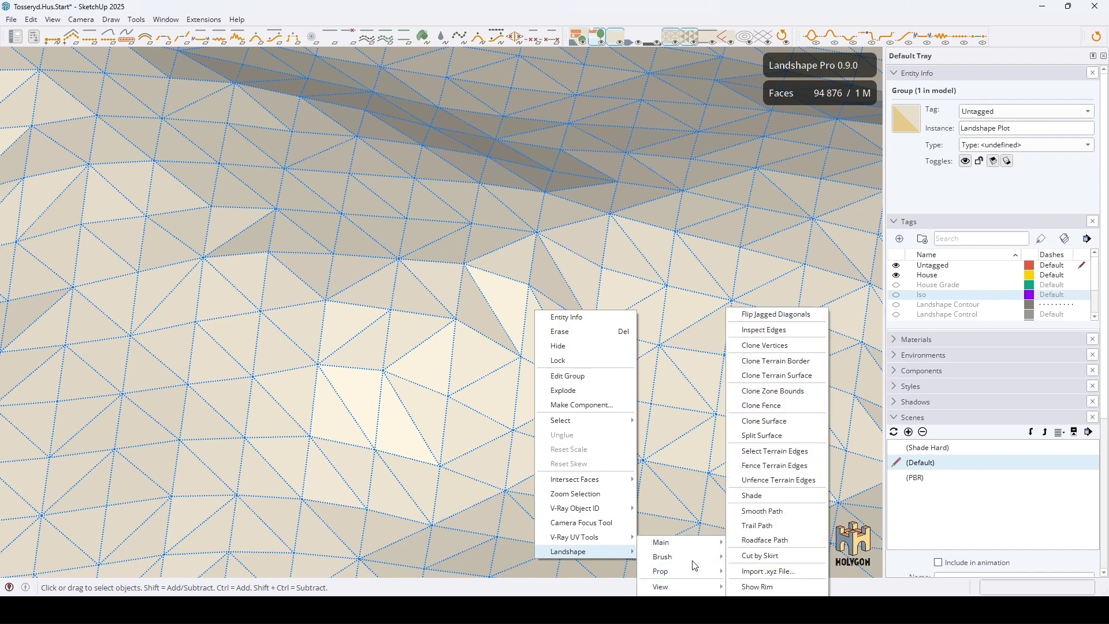
click(798, 317)
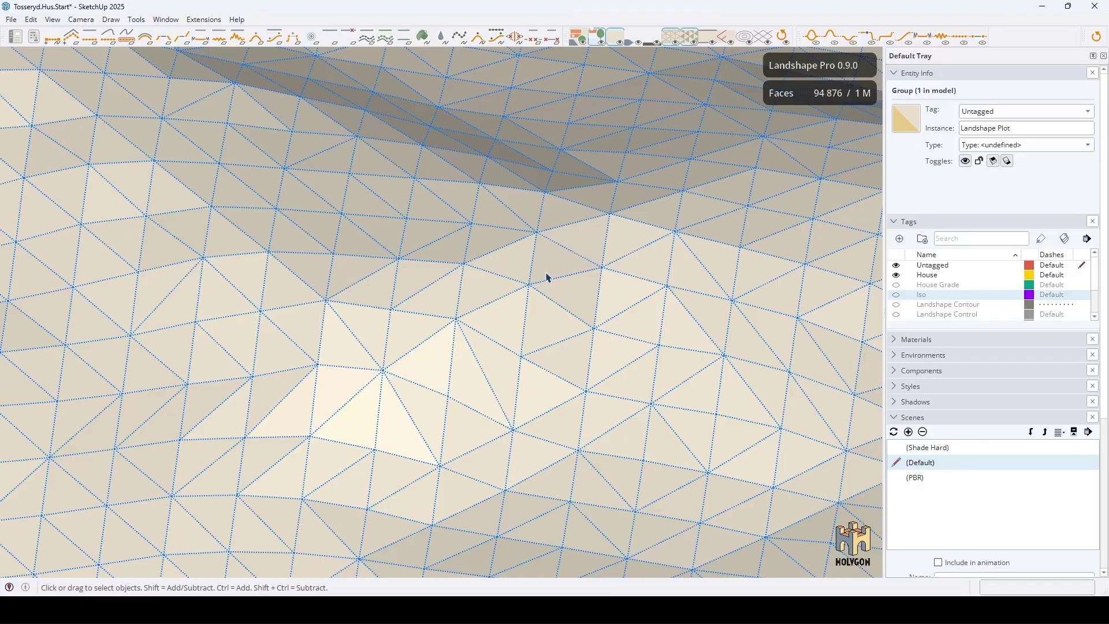
scroll(546, 278, down, 3)
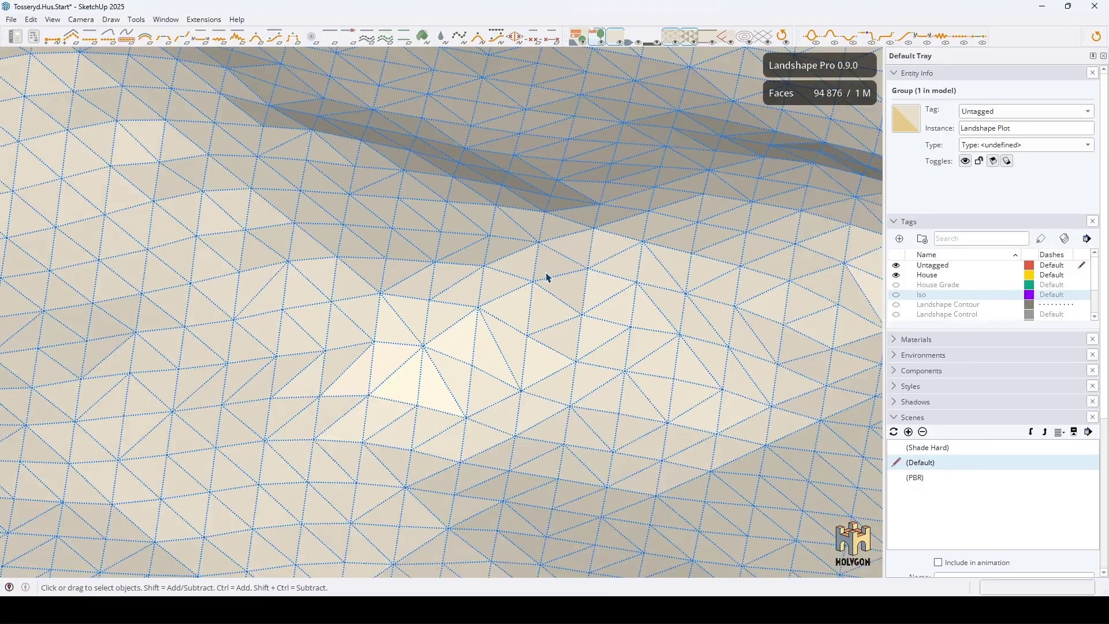
scroll(550, 279, down, 3)
scroll(550, 280, down, 3)
scroll(550, 280, down, 2)
Hide the House tag and show the House Grade outlines
click(242, 270)
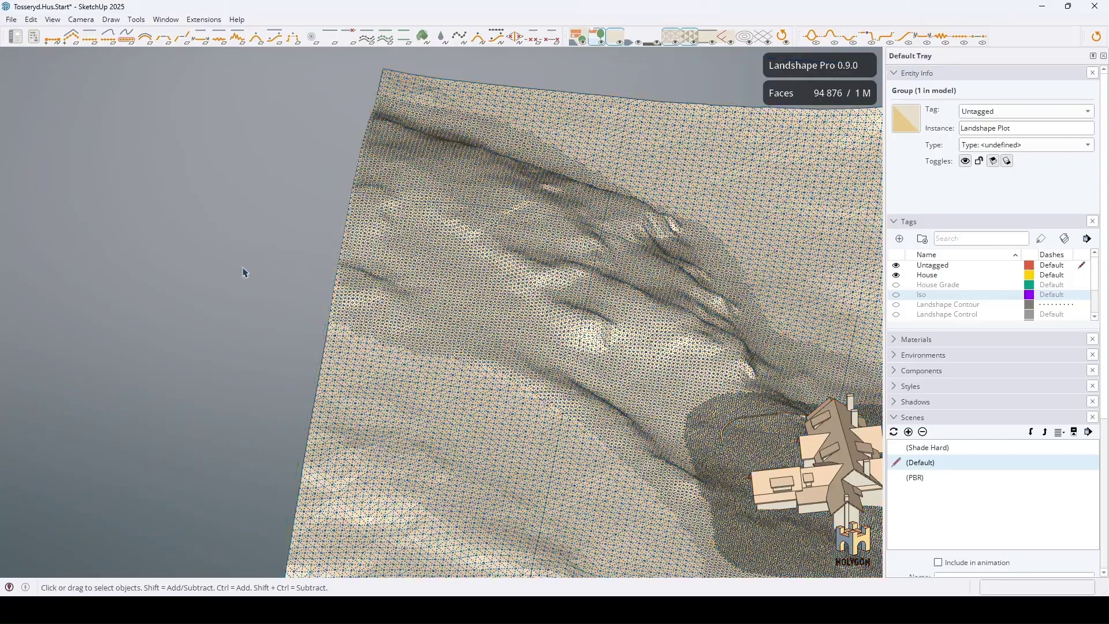
middle_drag(244, 270, 317, 434)
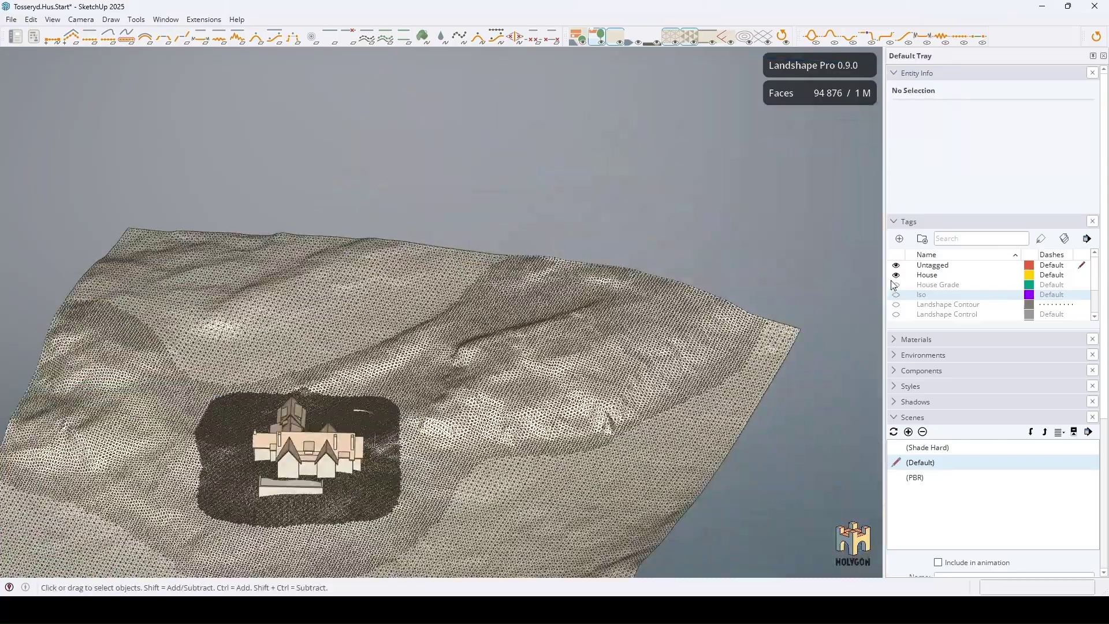
click(896, 275)
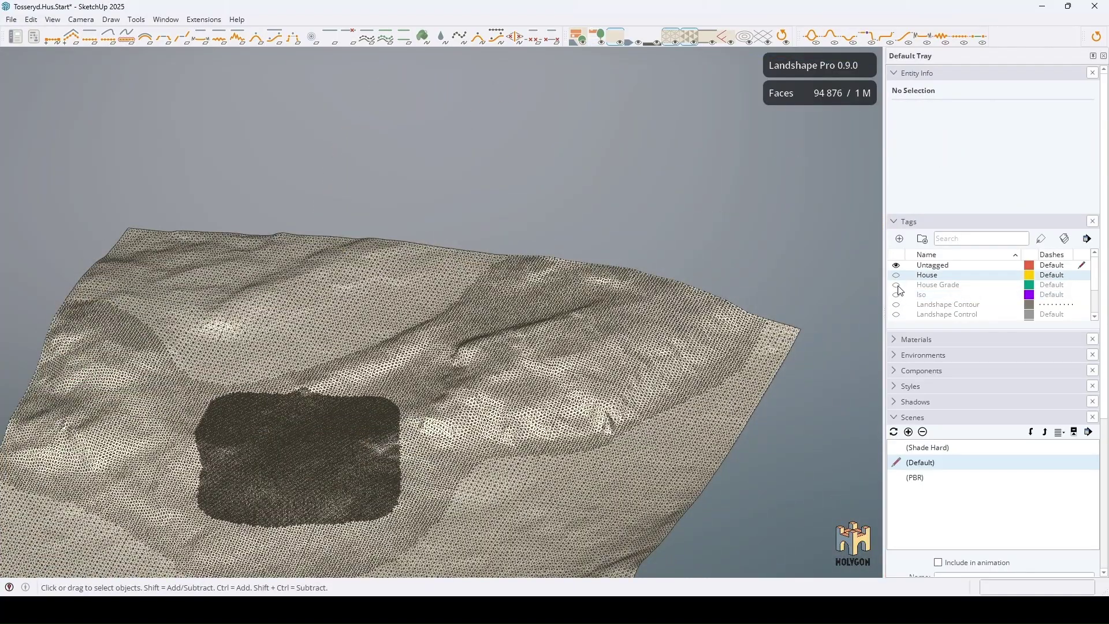
click(896, 285)
scroll(377, 439, up, 2)
scroll(377, 439, up, 3)
scroll(377, 439, up, 3)
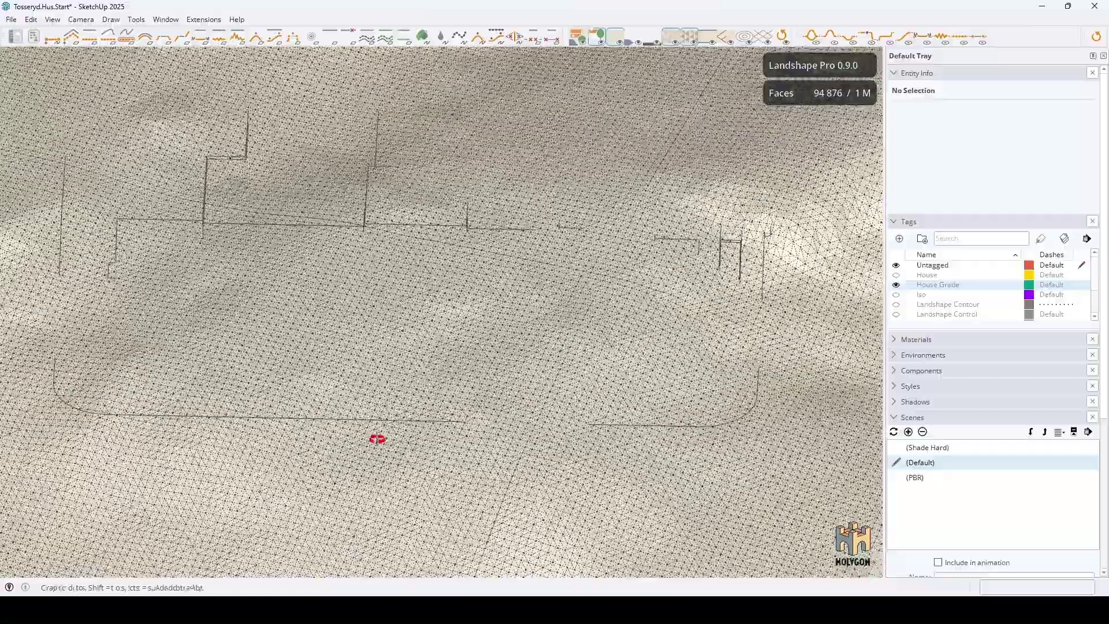
Orbit around the house-grade outlines and select all 263 edges
middle_drag(377, 439, 448, 248)
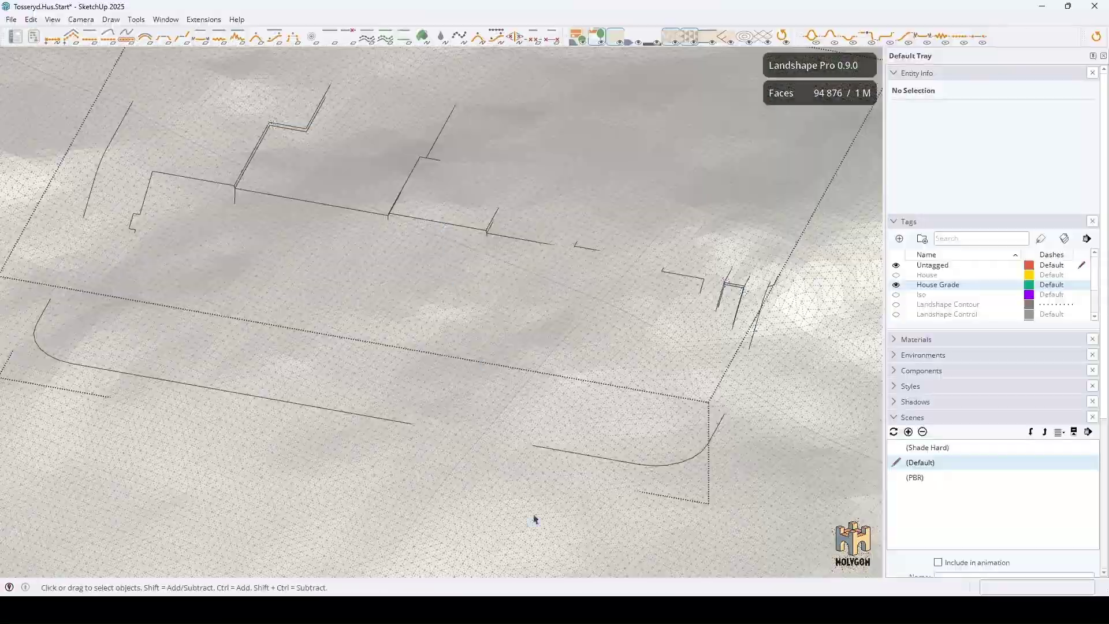
scroll(534, 520, down, 3)
scroll(534, 519, down, 3)
mouse_move(534, 519)
middle_down()
mouse_move(749, 416)
mouse_move(454, 448)
middle_up()
scroll(454, 449, down, 1)
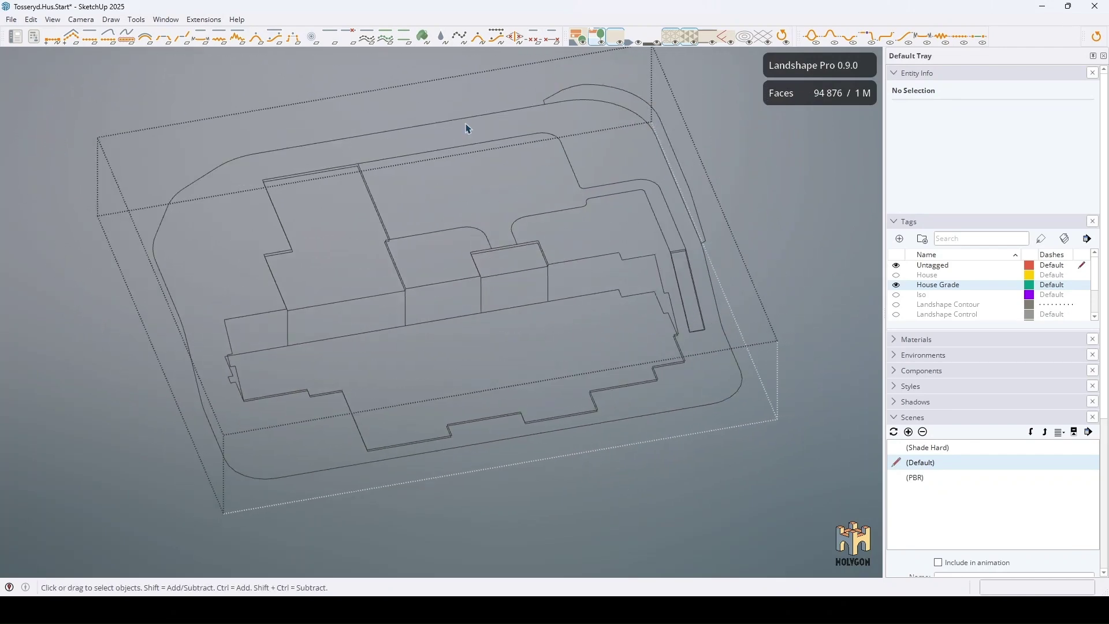
middle_drag(799, 414, 566, 387)
scroll(576, 334, up, 1)
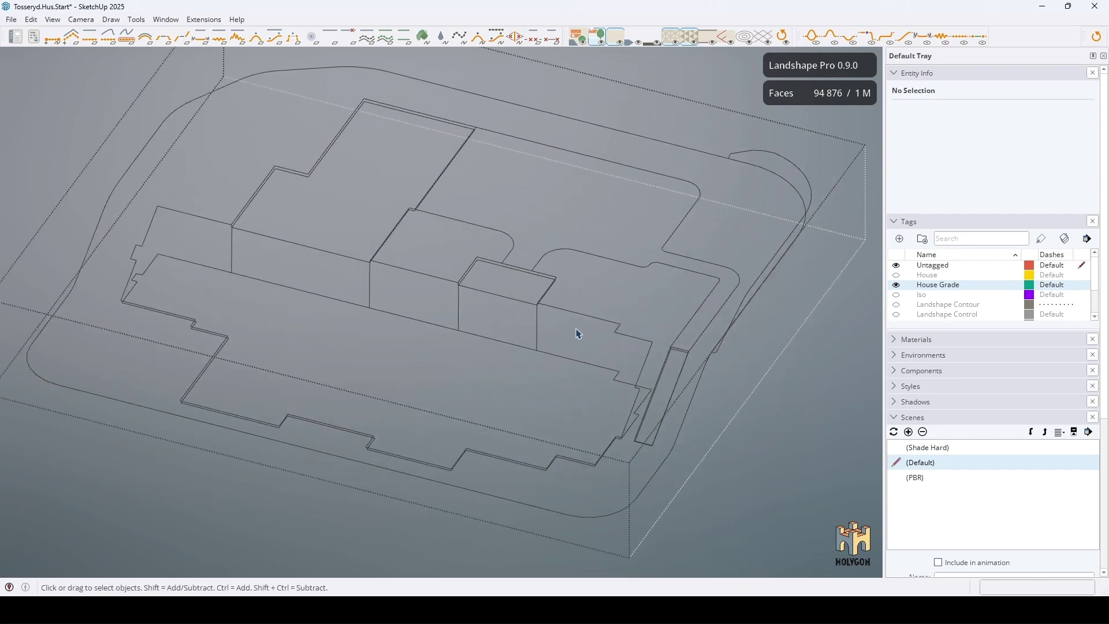
scroll(576, 334, up, 3)
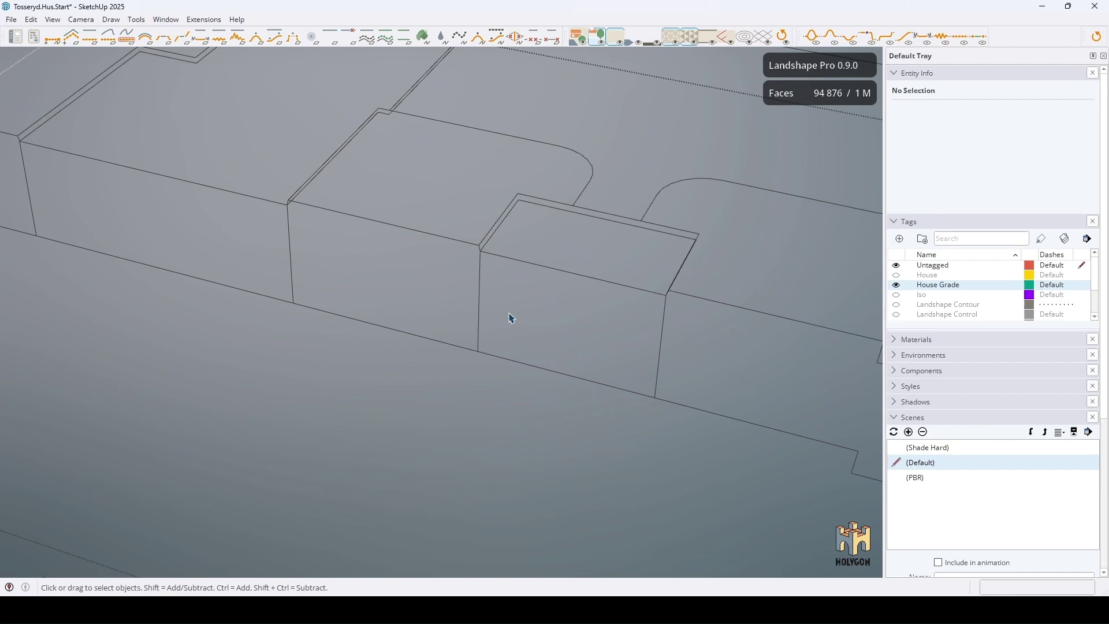
scroll(510, 318, down, 5)
mouse_move(441, 292)
middle_down()
mouse_move(495, 330)
mouse_move(734, 307)
middle_up()
key(ctrl+a)
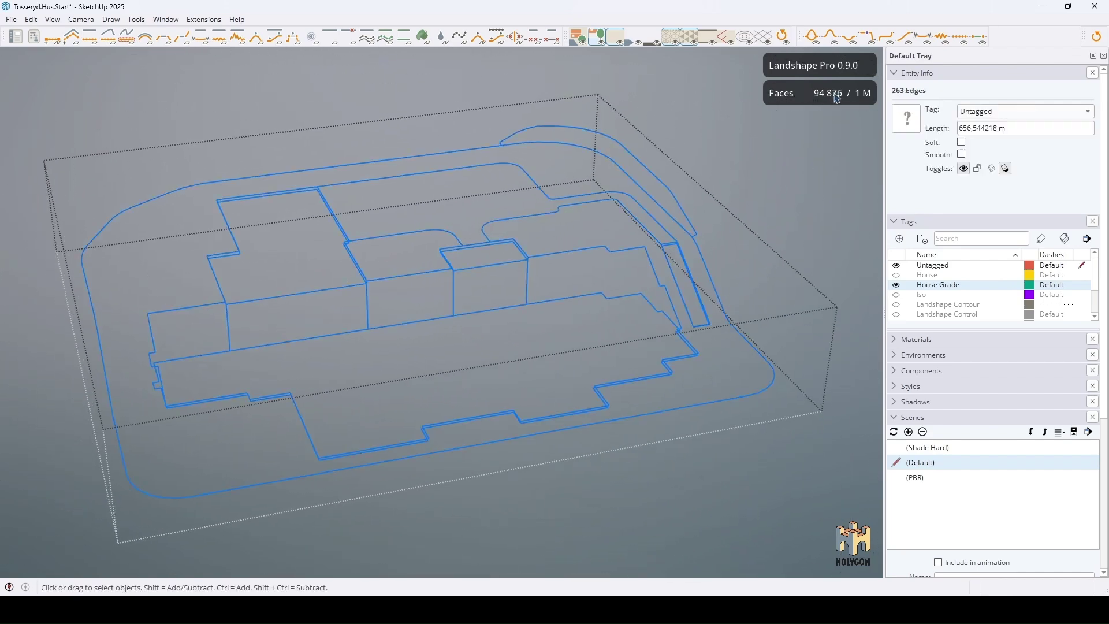
right_click(1015, 39)
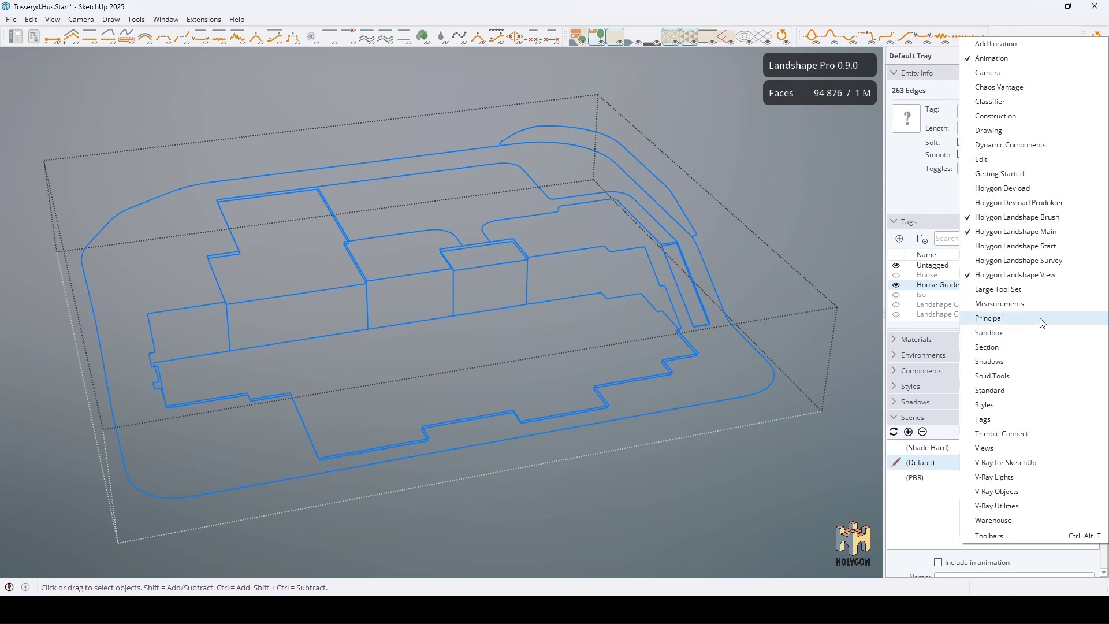
Enable Sandbox, build a From Contours trial mesh from the outlines, and select it
click(1033, 340)
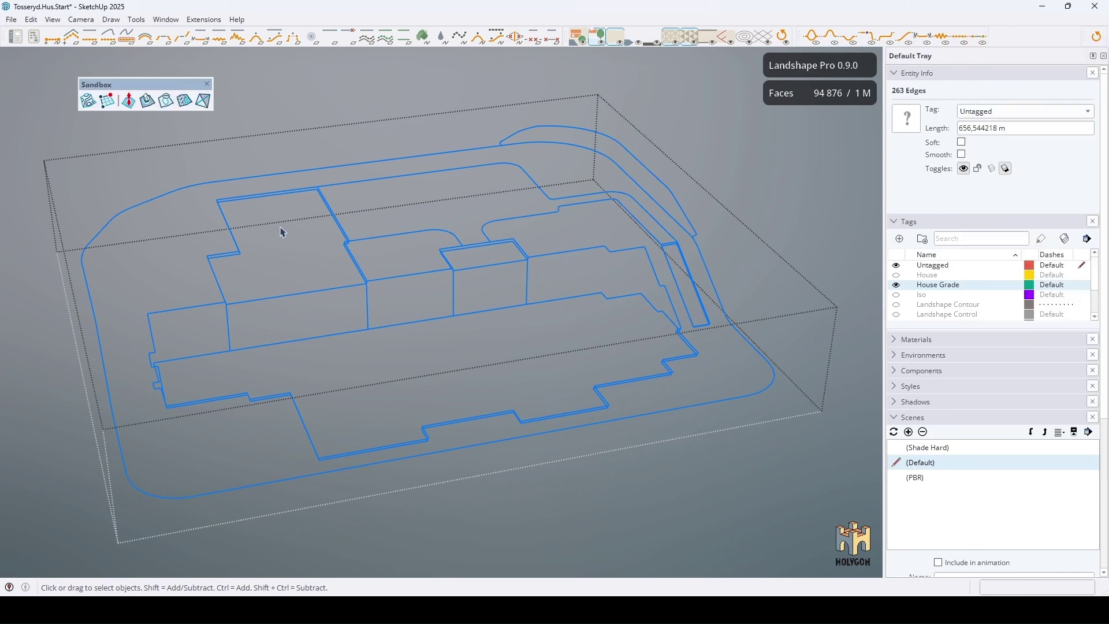
middle_drag(332, 285, 580, 266)
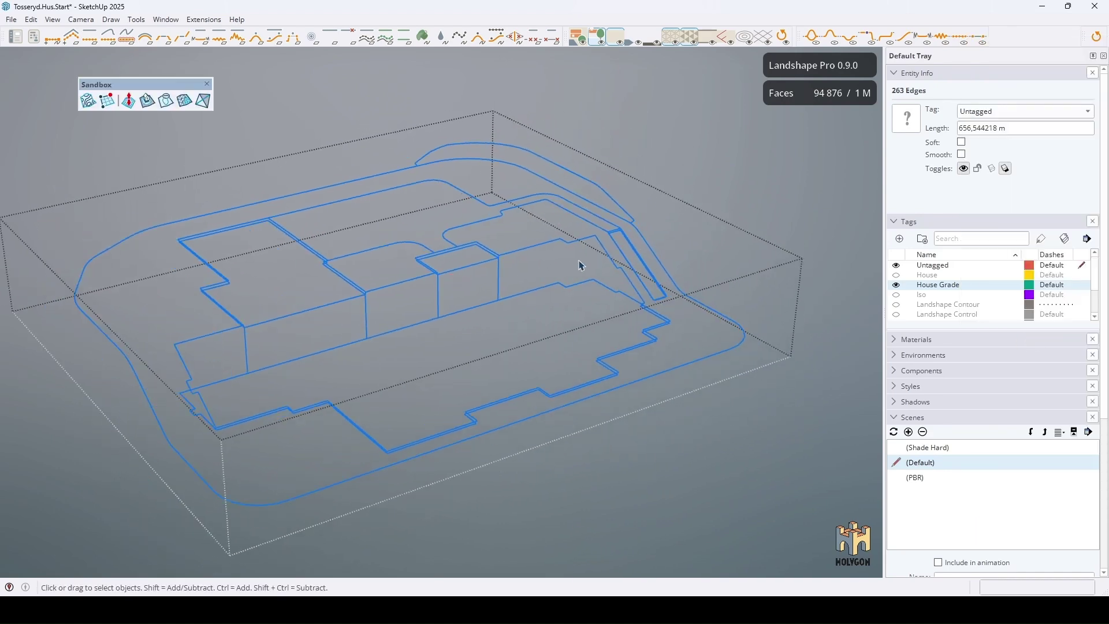
click(87, 101)
mouse_move(370, 342)
middle_down()
mouse_move(532, 277)
mouse_move(310, 359)
middle_up()
scroll(311, 359, up, 3)
scroll(334, 342, up, 2)
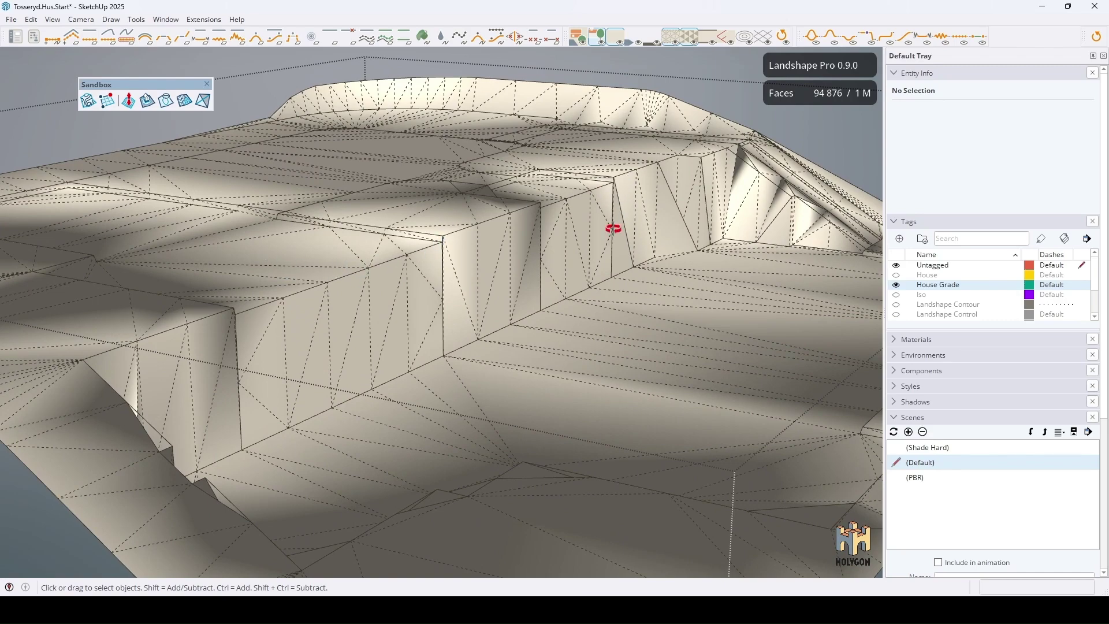
mouse_move(614, 231)
middle_down()
mouse_move(535, 278)
mouse_move(534, 339)
middle_up()
scroll(535, 277, down, 2)
scroll(535, 277, down, 2)
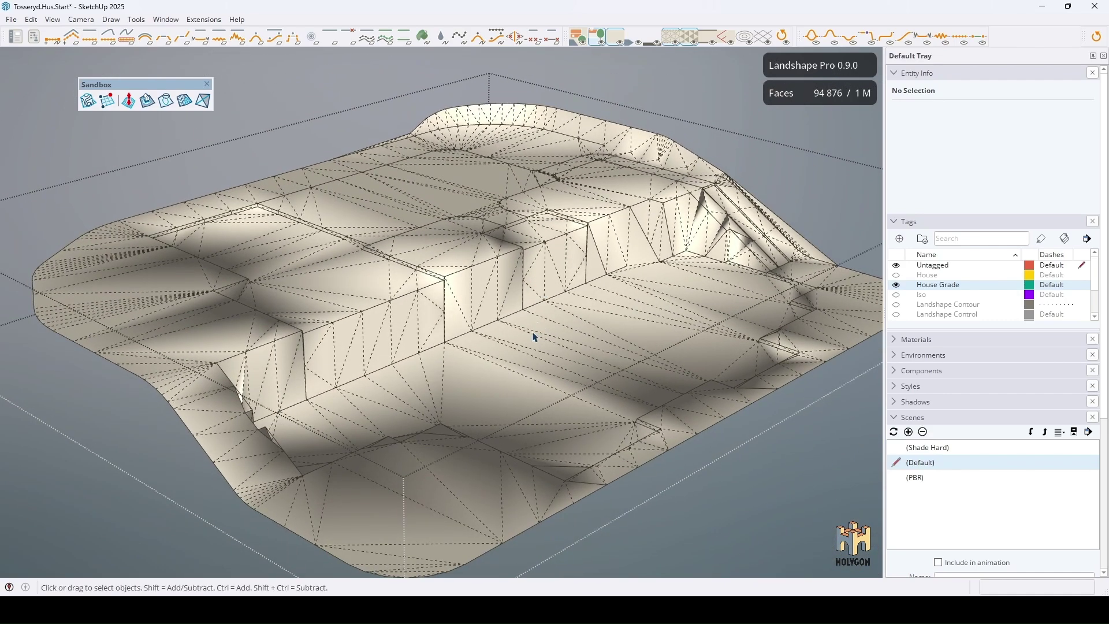
click(513, 352)
Delete the trial mesh and close the Sandbox toolbar
key(Delete)
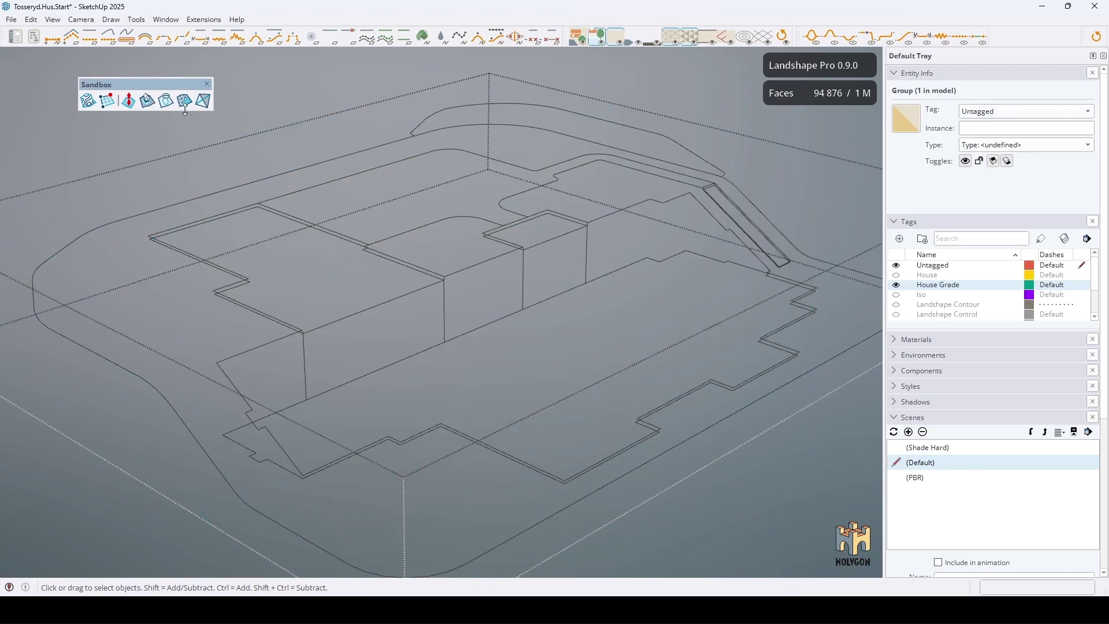
click(207, 84)
middle_drag(364, 216, 359, 321)
scroll(351, 347, up, 3)
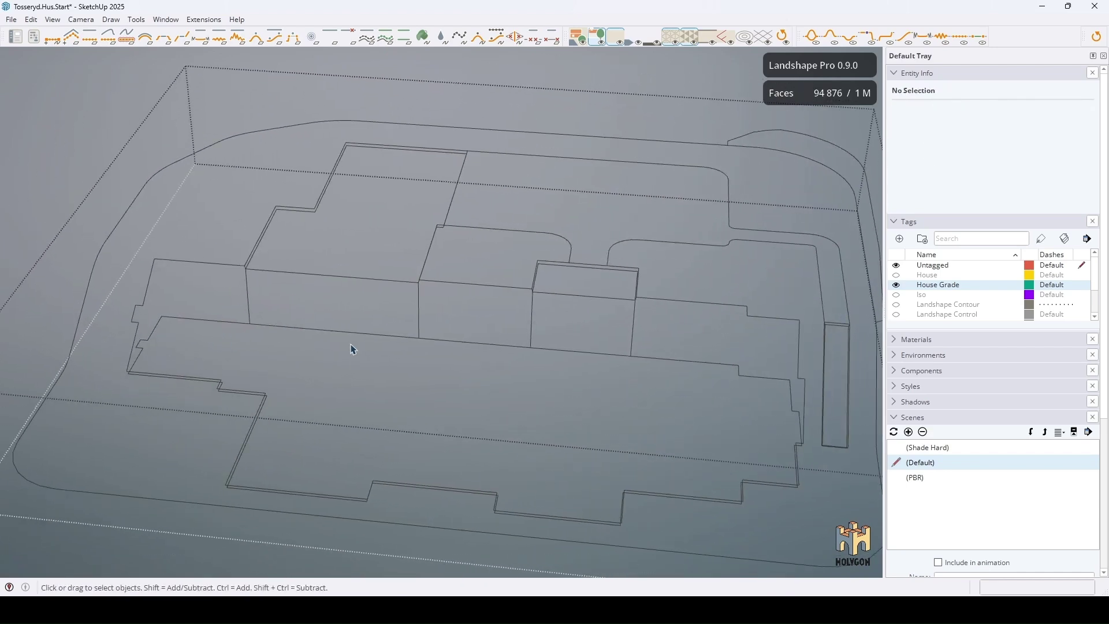
scroll(634, 337, down, 2)
scroll(725, 350, up, 2)
scroll(616, 325, up, 2)
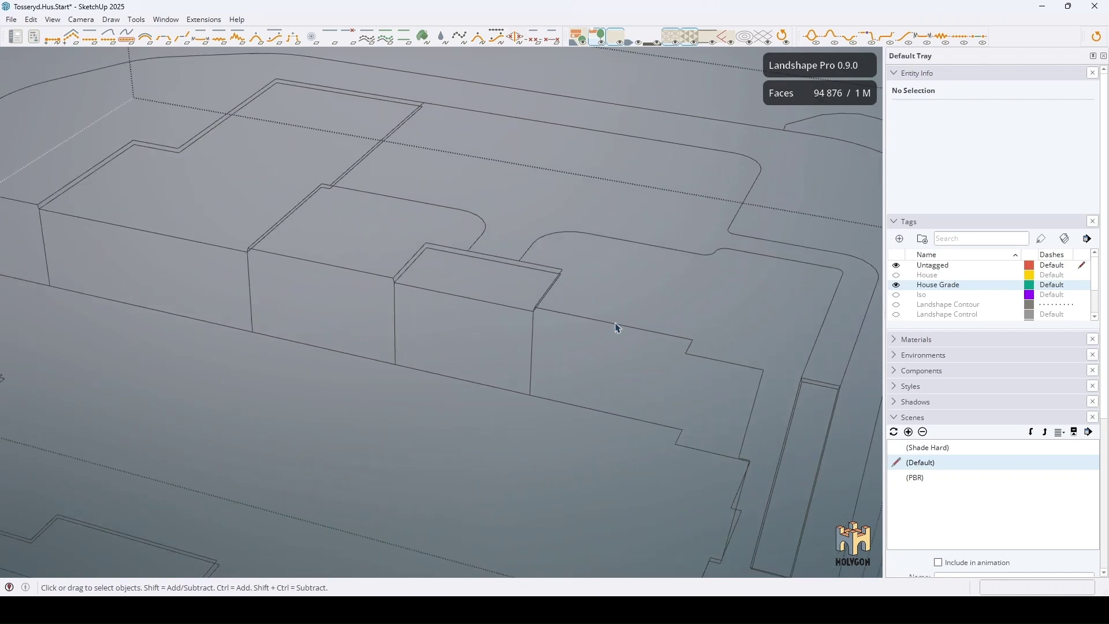
scroll(580, 323, up, 2)
Select the connected house-grade outline edges with a triple-click
click(581, 323)
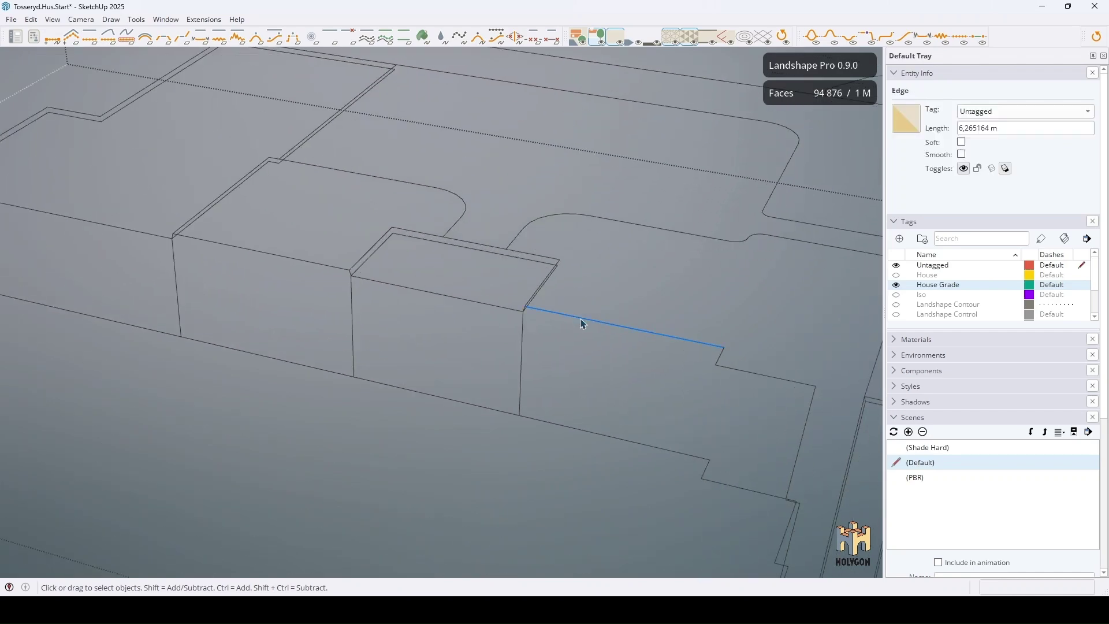
scroll(384, 390, down, 3)
middle_drag(384, 389, 496, 361)
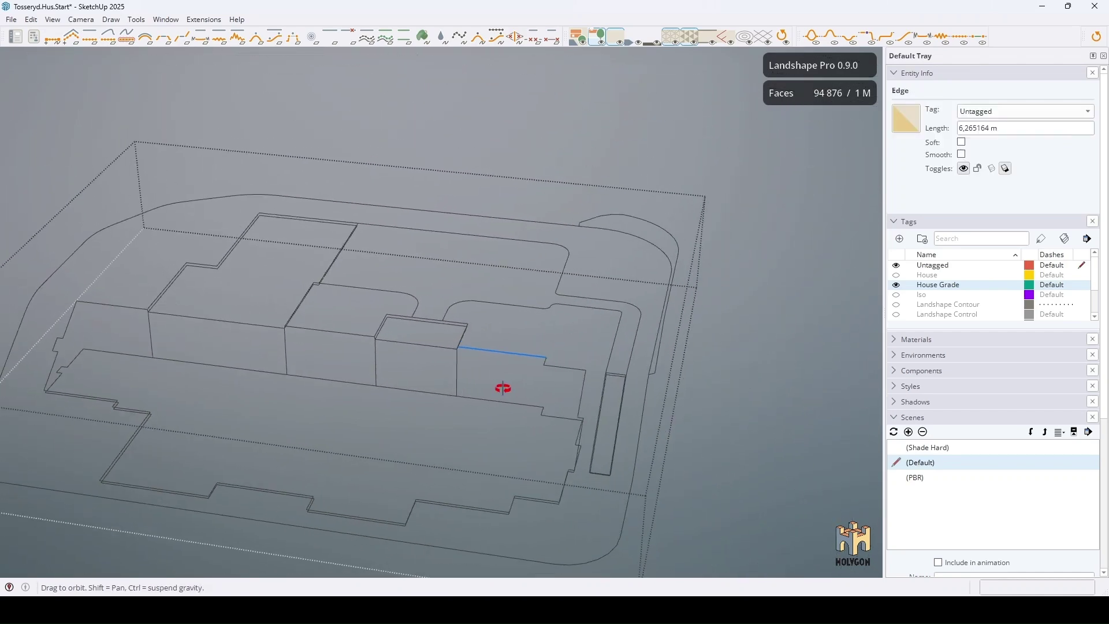
triple_click(507, 355)
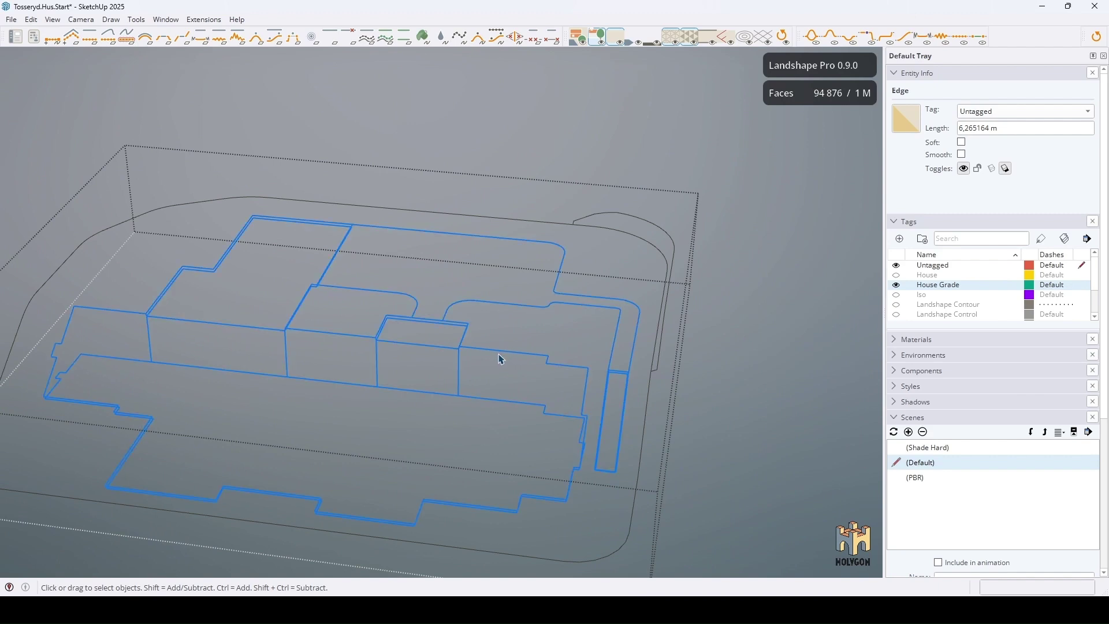
middle_drag(507, 356, 676, 379)
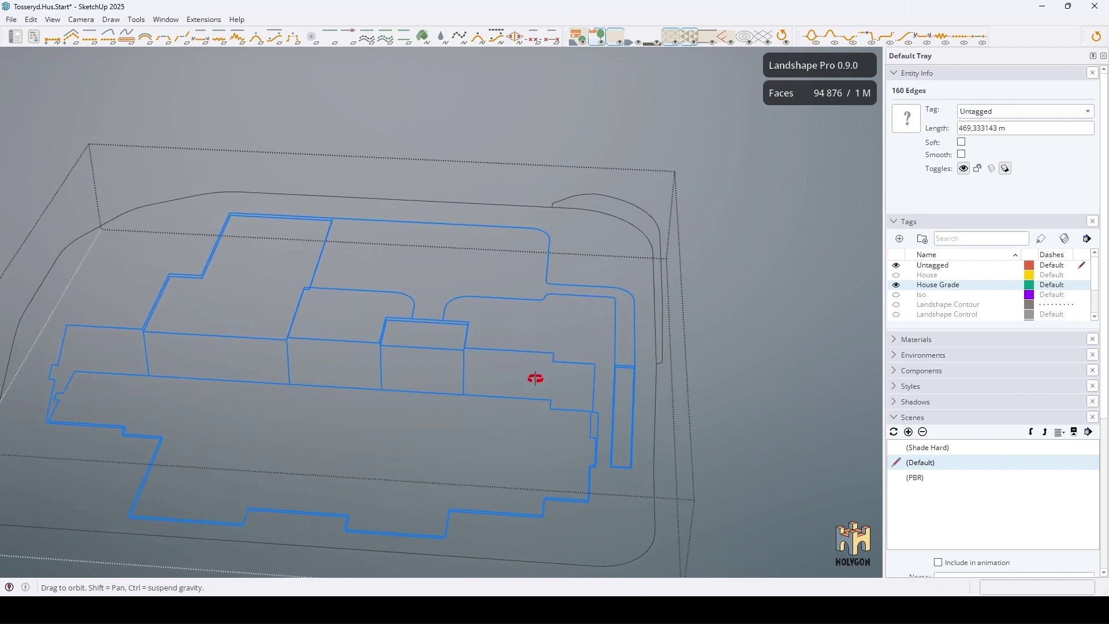
Add the remaining outer and curved edges, bringing the selection to 199 edges
ctrl+click(663, 357)
ctrl+click(684, 332)
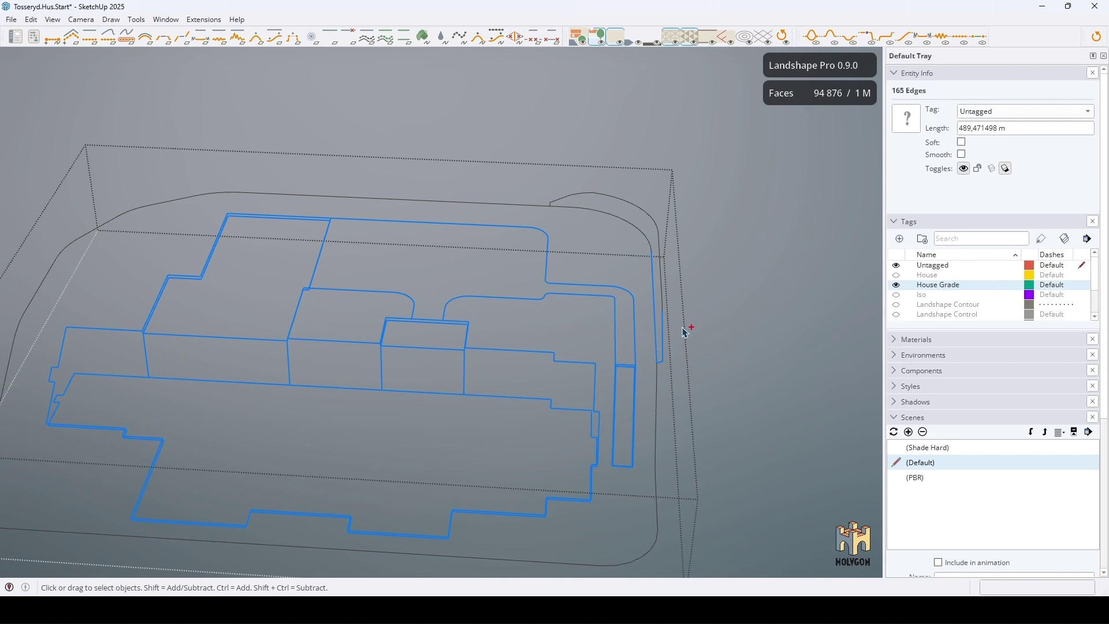
ctrl+click(569, 195)
ctrl+click(553, 201)
ctrl+click(564, 227)
scroll(540, 378, up, 3)
scroll(540, 378, up, 2)
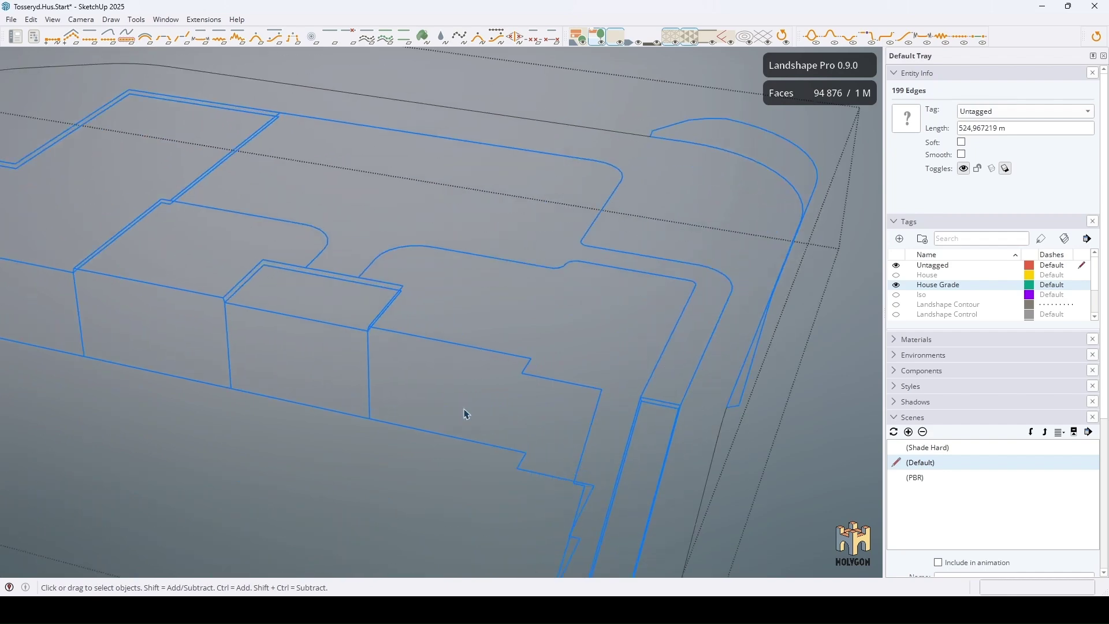
scroll(445, 461, down, 2)
scroll(443, 456, down, 1)
scroll(494, 381, down, 2)
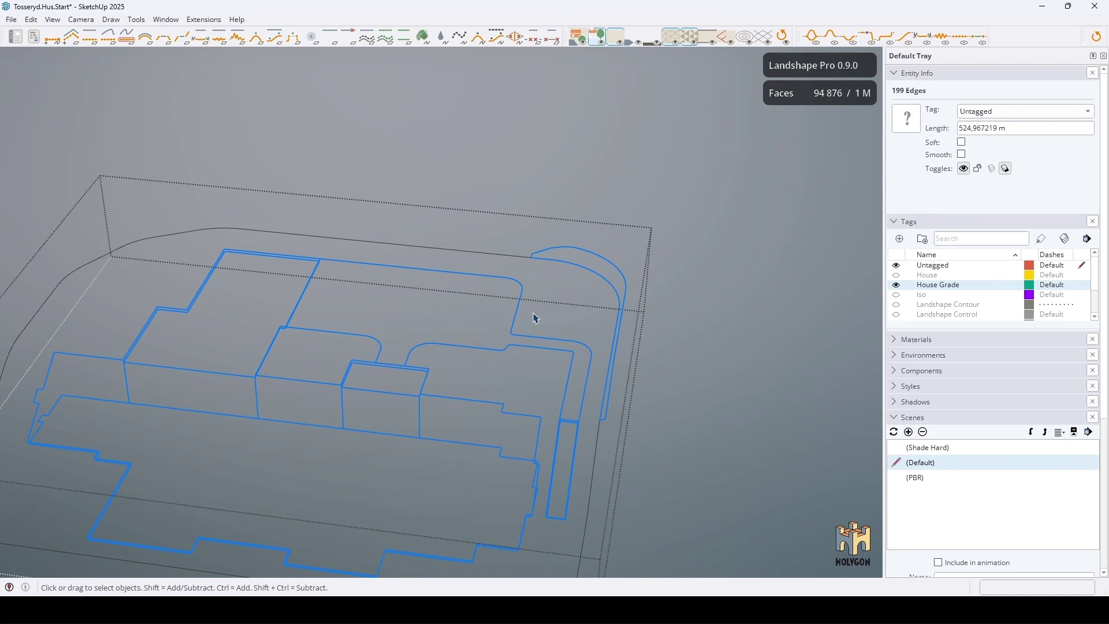
mouse_move(580, 398)
middle_down()
mouse_move(510, 333)
mouse_move(464, 344)
mouse_move(541, 385)
mouse_move(500, 372)
middle_up()
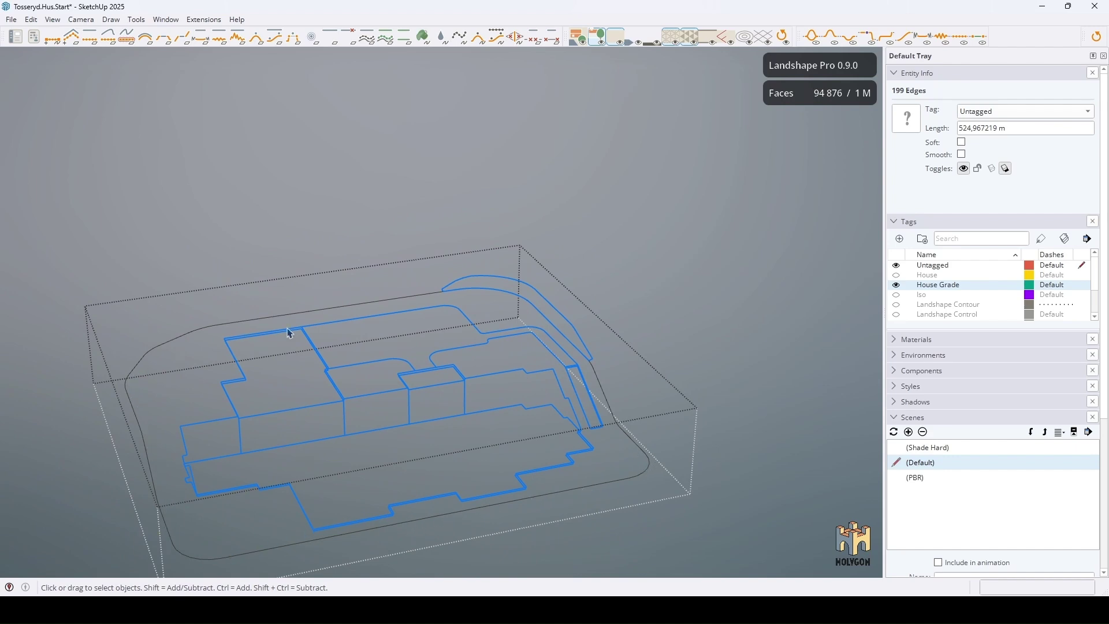
middle_drag(544, 355, 322, 342)
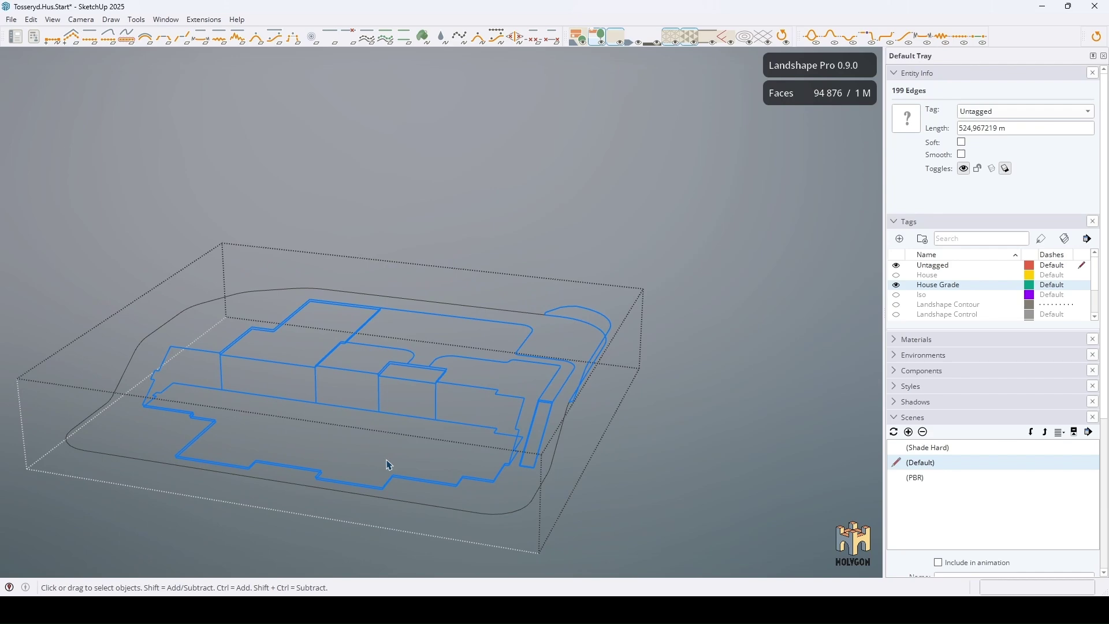
scroll(388, 465, up, 2)
scroll(393, 457, up, 3)
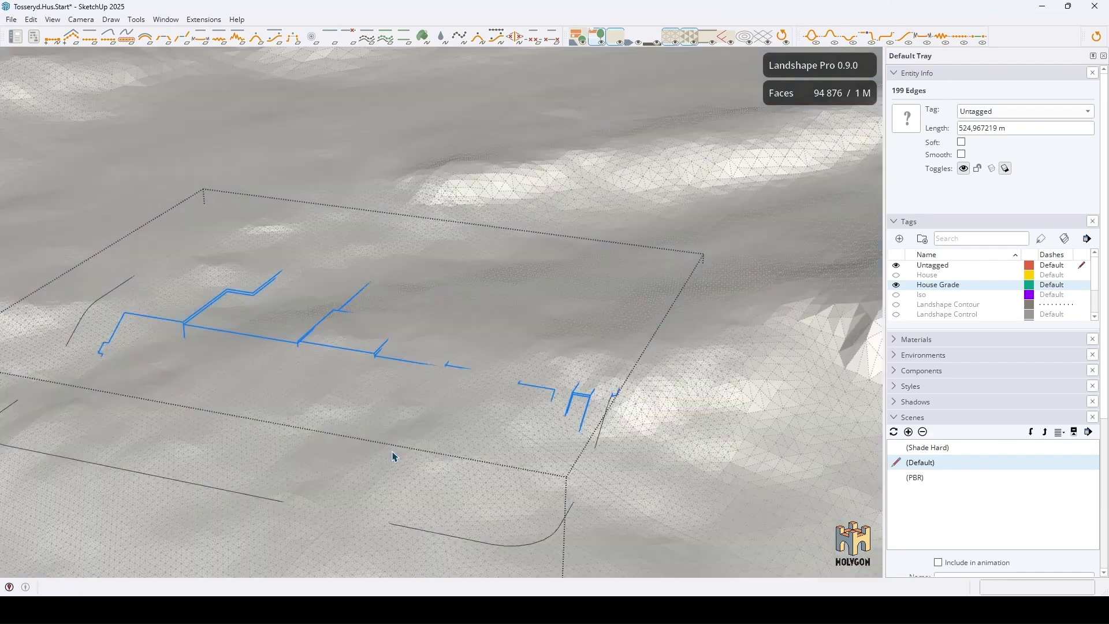
Embed the selected outlines into the terrain at 0.5 m and show the fence overlay
mouse_move(392, 457)
middle_down()
mouse_move(321, 390)
mouse_move(614, 389)
mouse_move(550, 389)
middle_up()
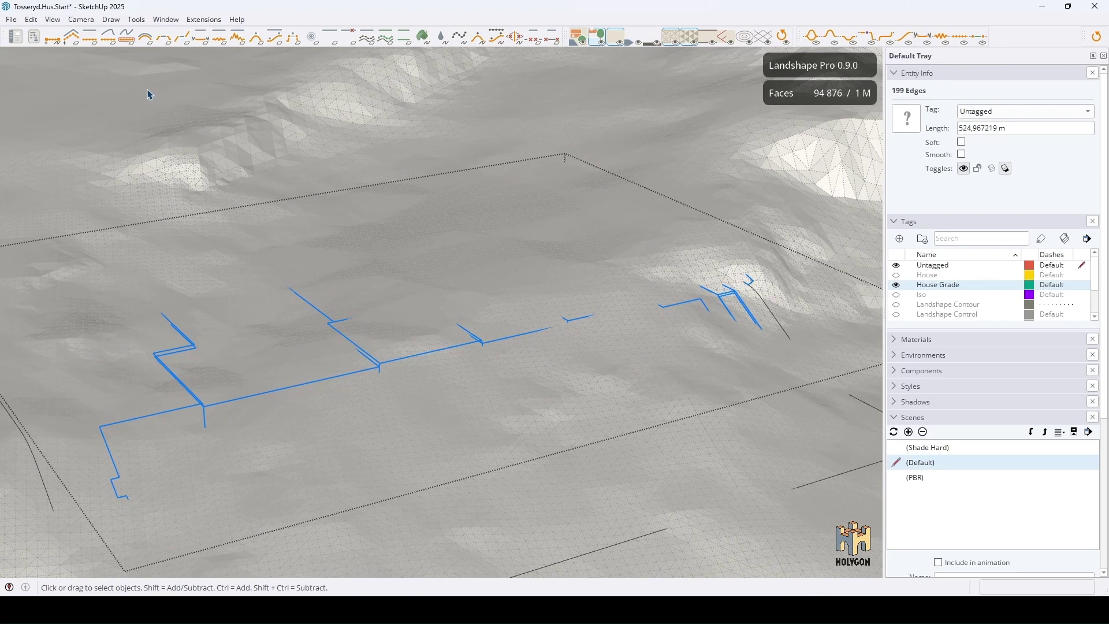
click(127, 36)
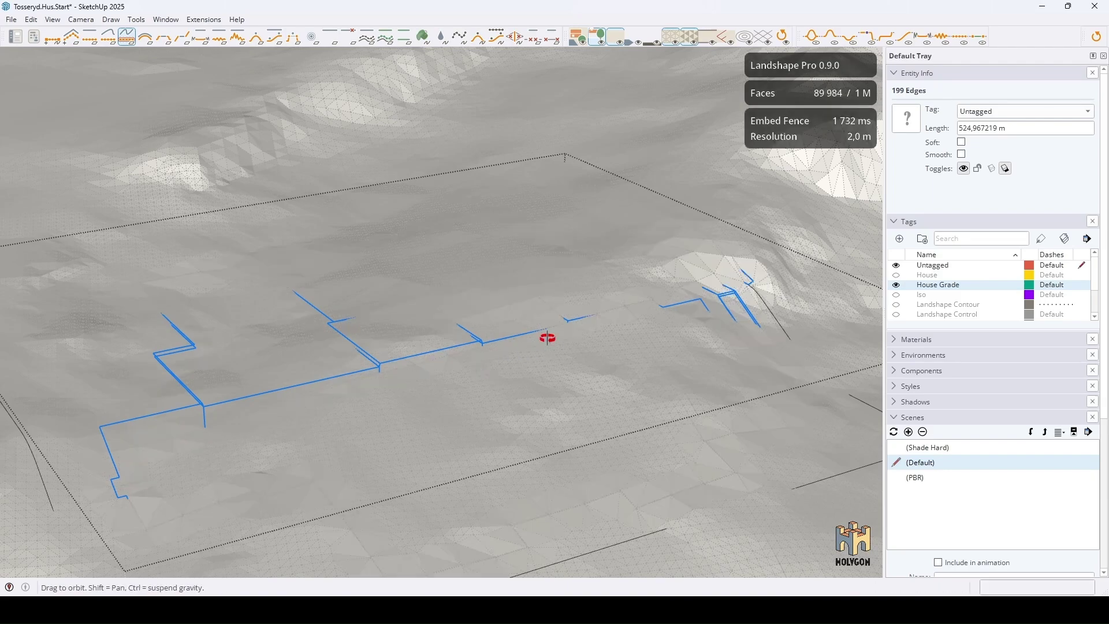
scroll(539, 338, up, 3)
scroll(525, 477, up, 2)
scroll(512, 505, up, 2)
middle_drag(505, 487, 446, 440)
text(0,5)
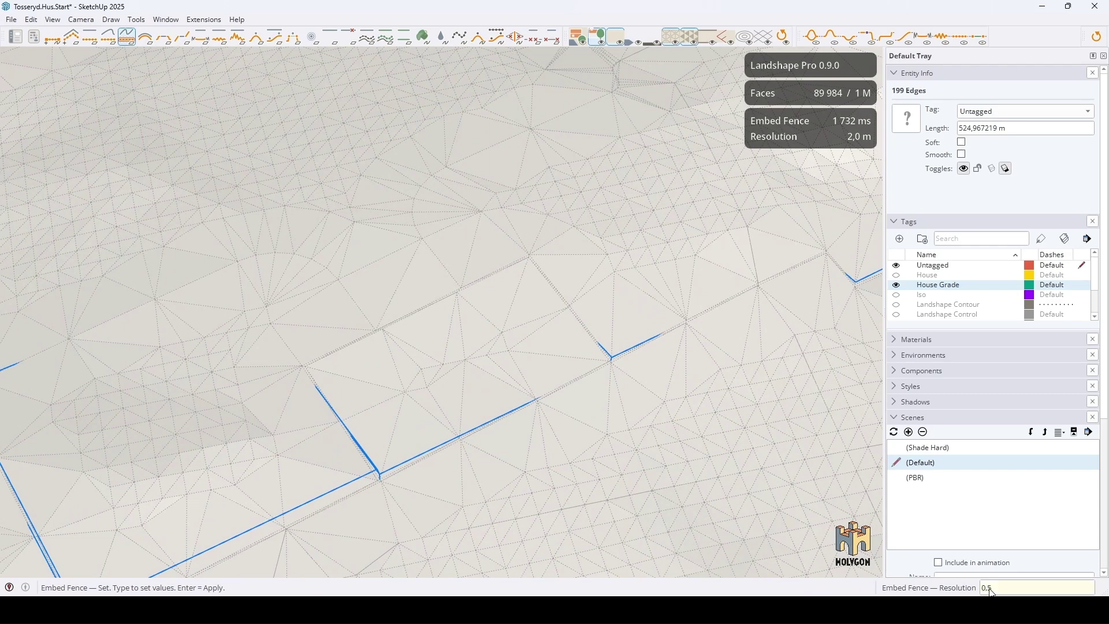
key(Return)
scroll(597, 413, down, 3)
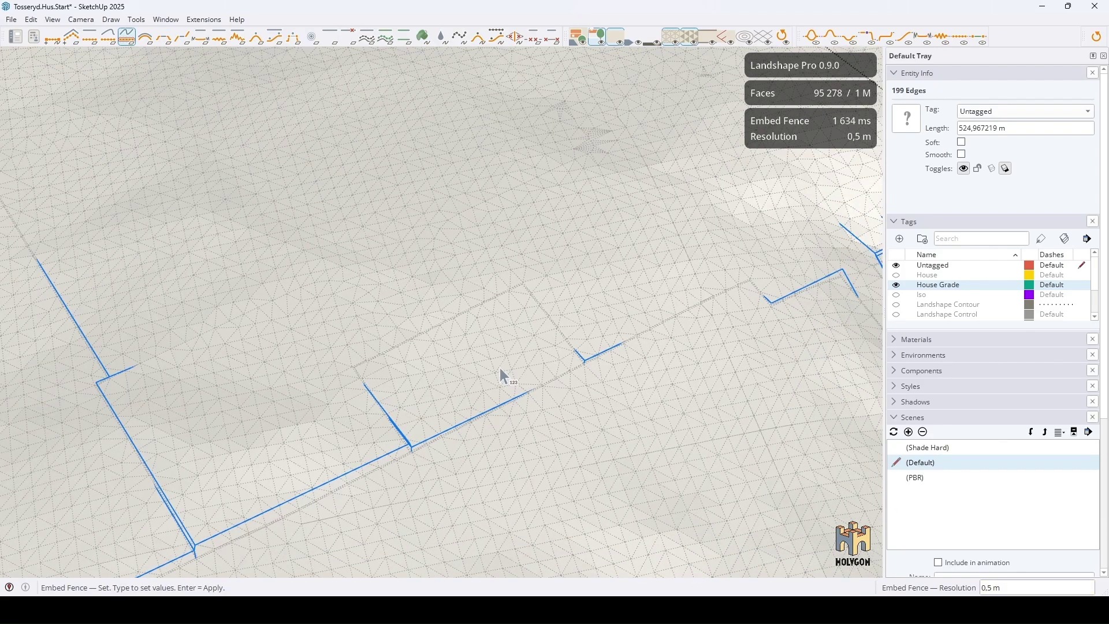
key(Return)
middle_drag(463, 344, 388, 326)
scroll(389, 325, down, 3)
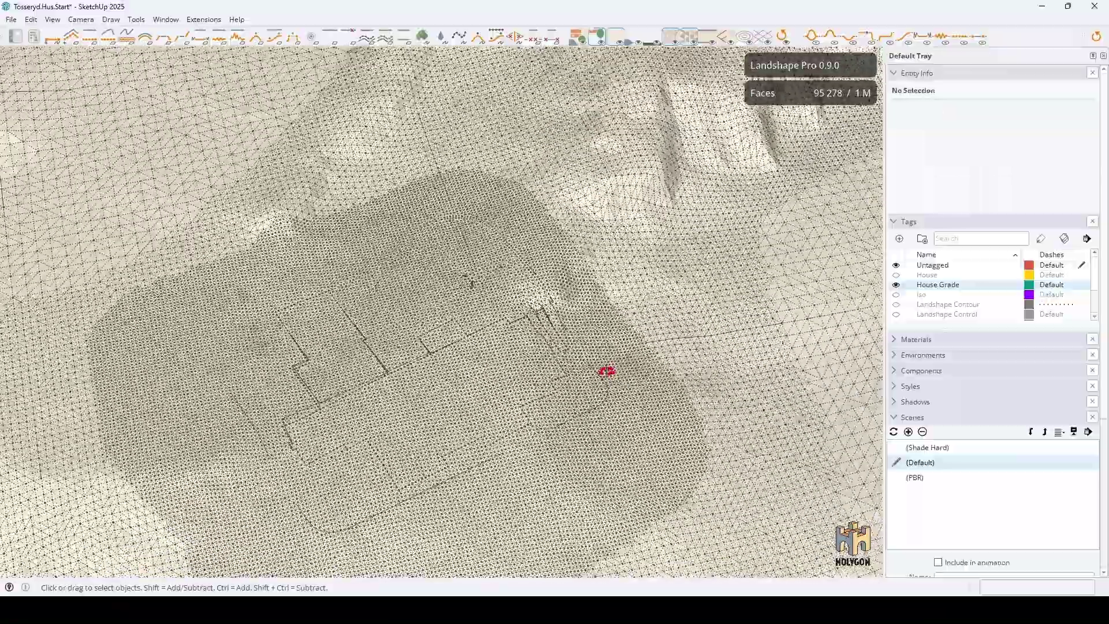
mouse_move(604, 372)
middle_down()
mouse_move(322, 367)
mouse_move(631, 412)
middle_up()
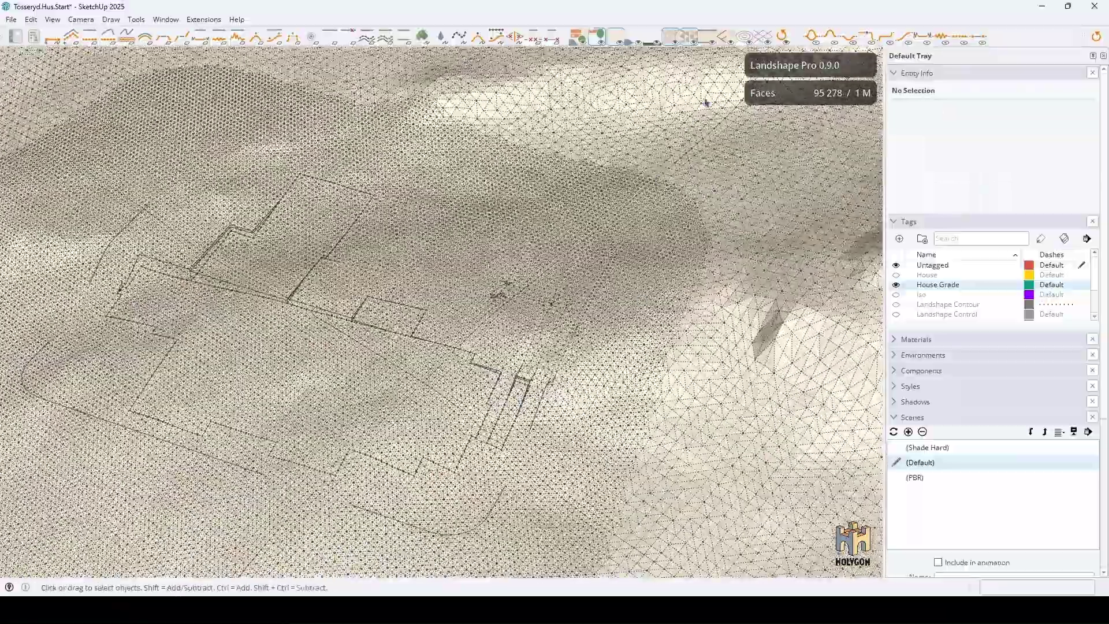
click(723, 35)
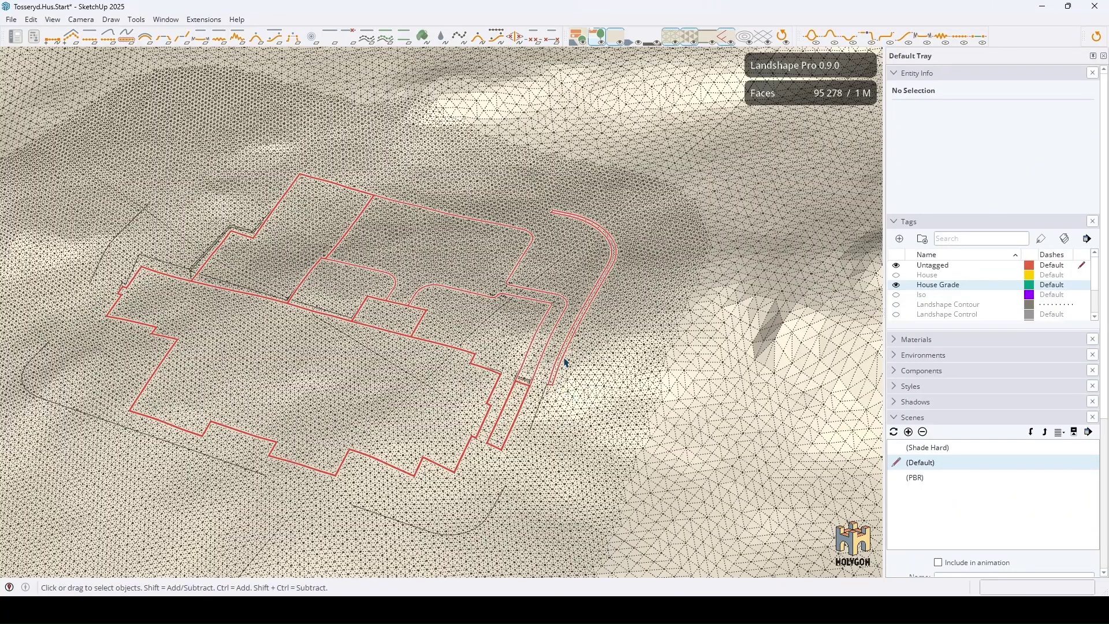
scroll(568, 357, up, 2)
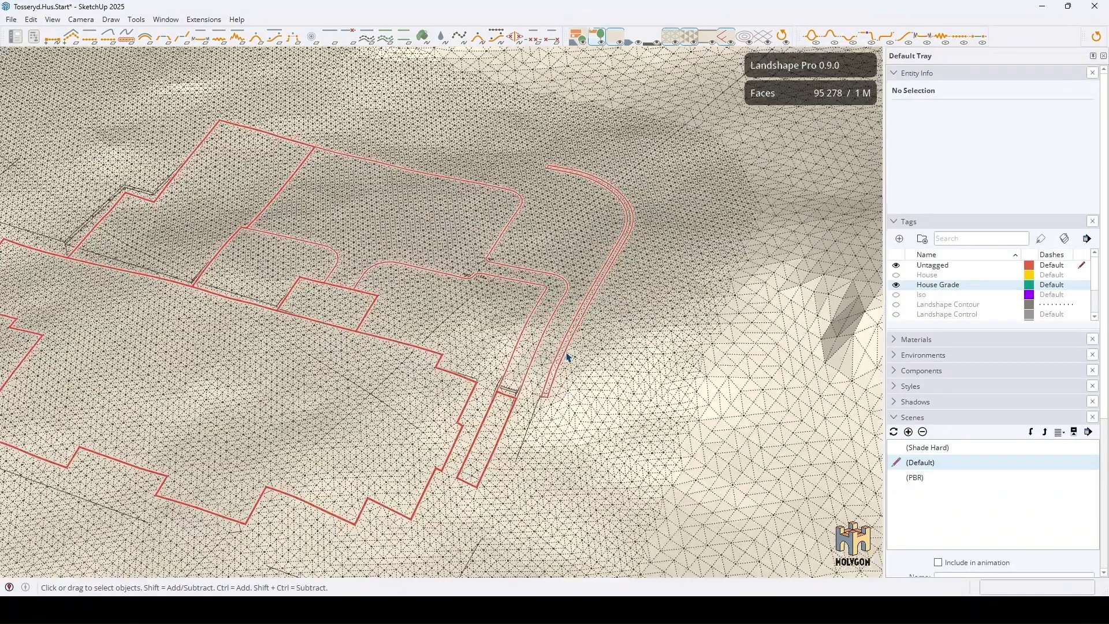
scroll(581, 344, up, 3)
scroll(617, 291, up, 2)
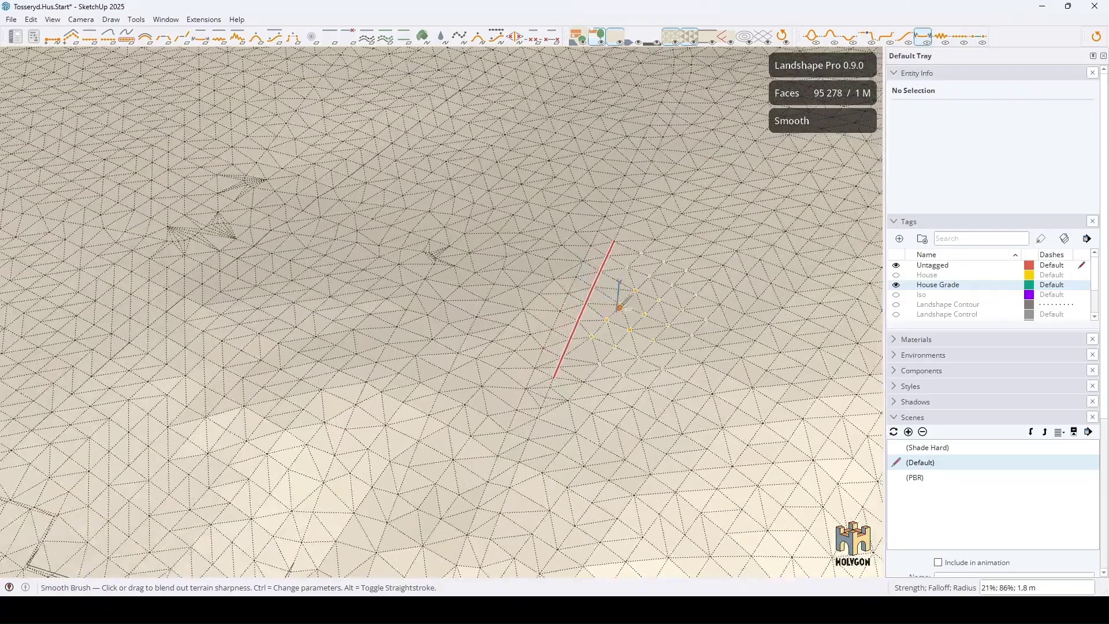
scroll(615, 302, up, 1)
Set the Smooth Brush option to Stop on Fence
middle_drag(616, 301, 659, 191)
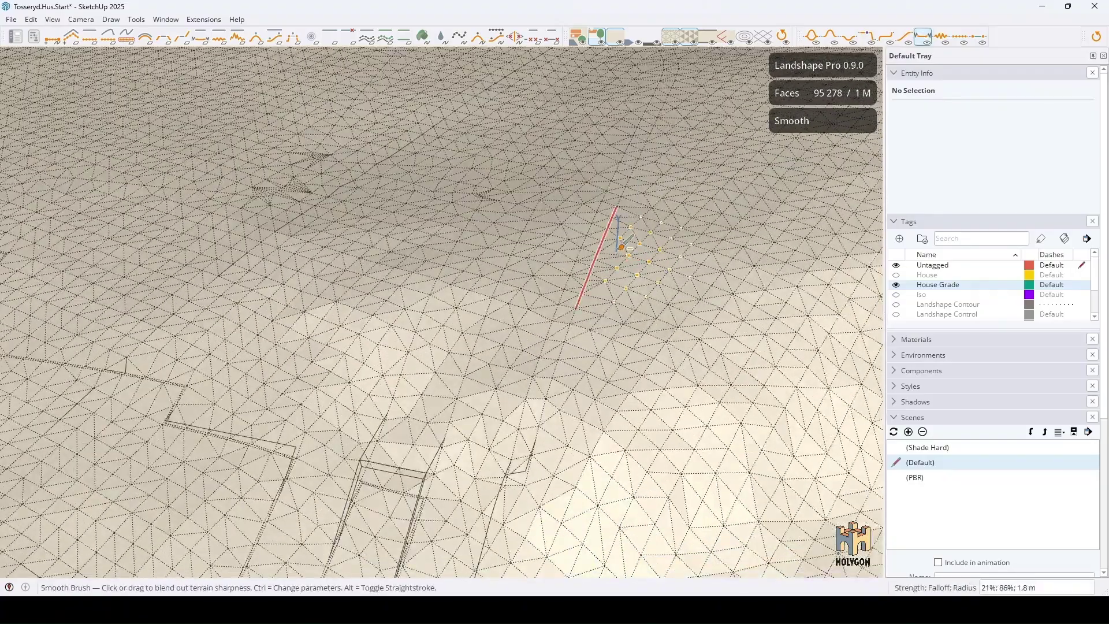
right_click(642, 201)
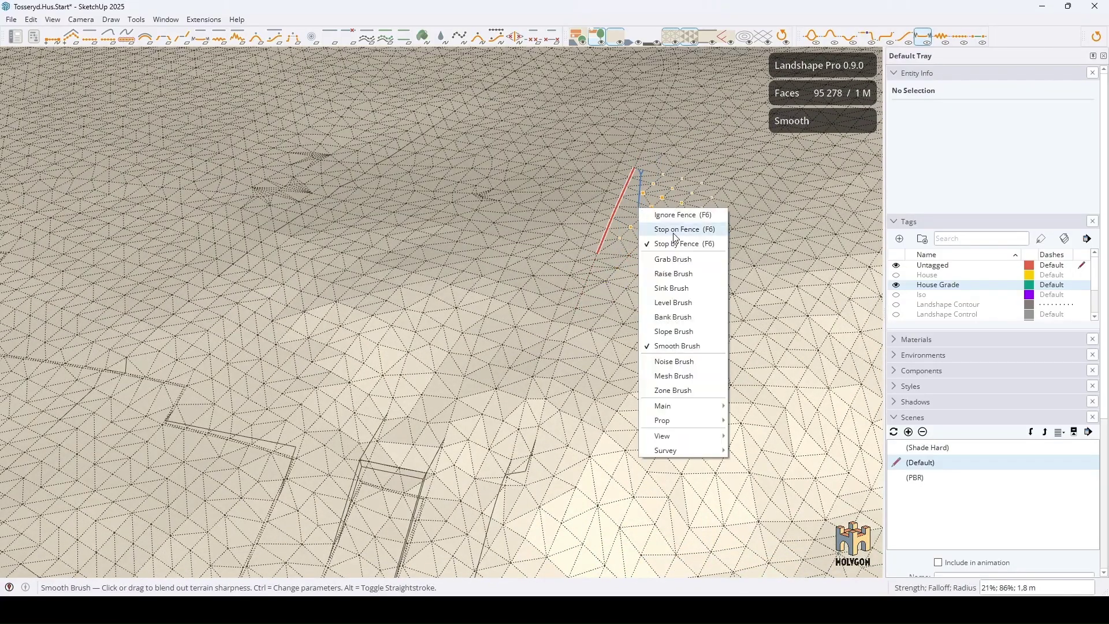
click(677, 230)
right_click(627, 209)
key(Escape)
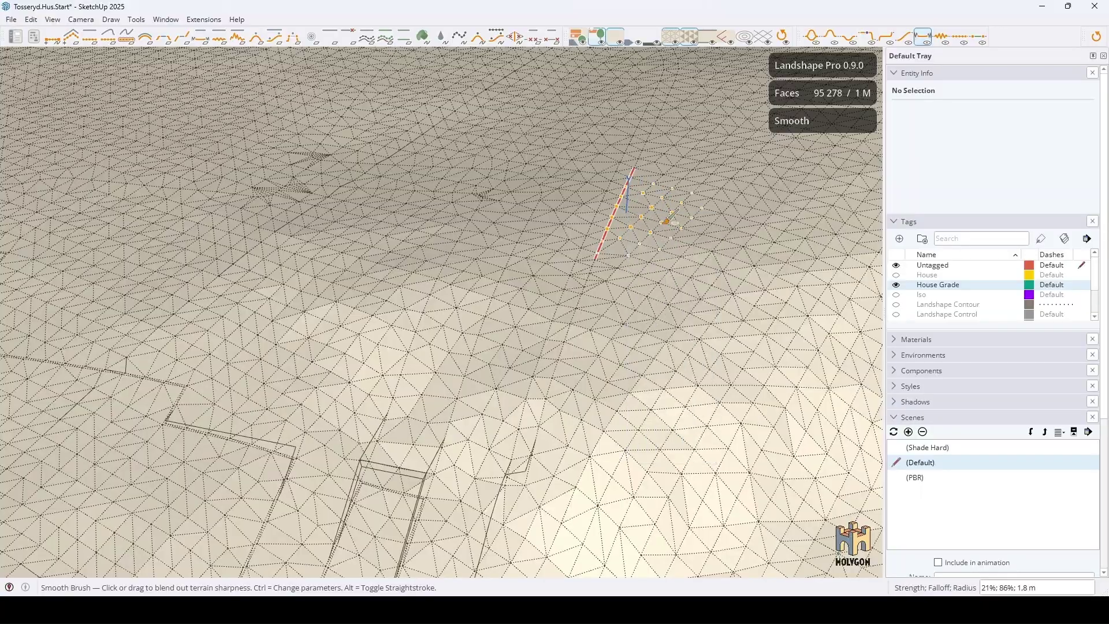
right_click(625, 199)
key(Escape)
Select the House Grade outline group
middle_drag(642, 200, 645, 252)
key(space)
scroll(646, 252, down, 3)
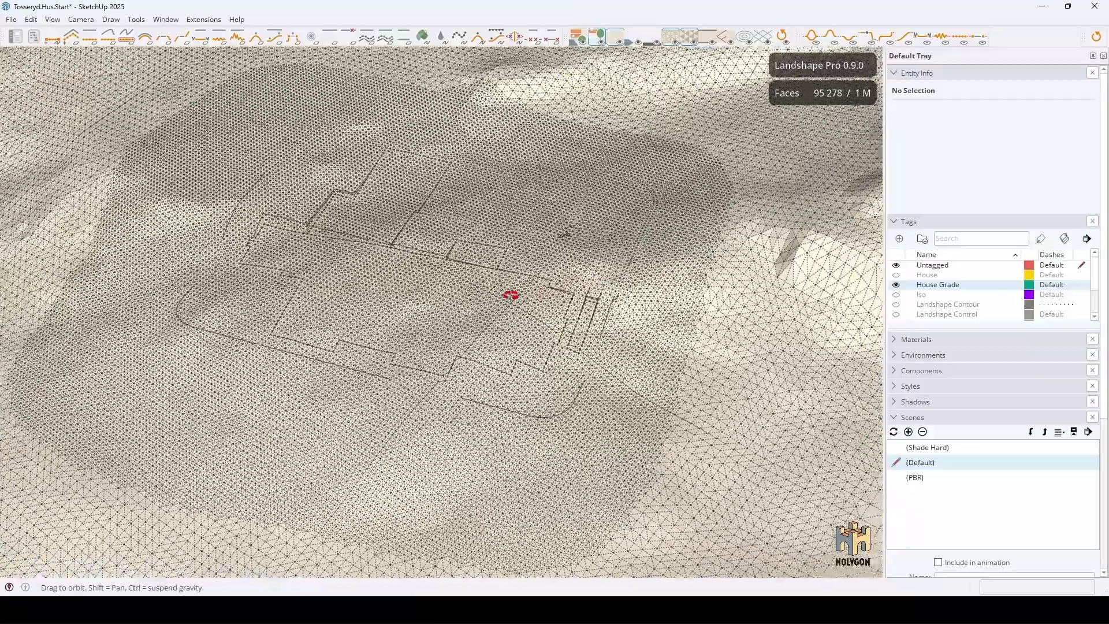
scroll(510, 297, up, 3)
scroll(426, 233, up, 2)
scroll(426, 233, down, 2)
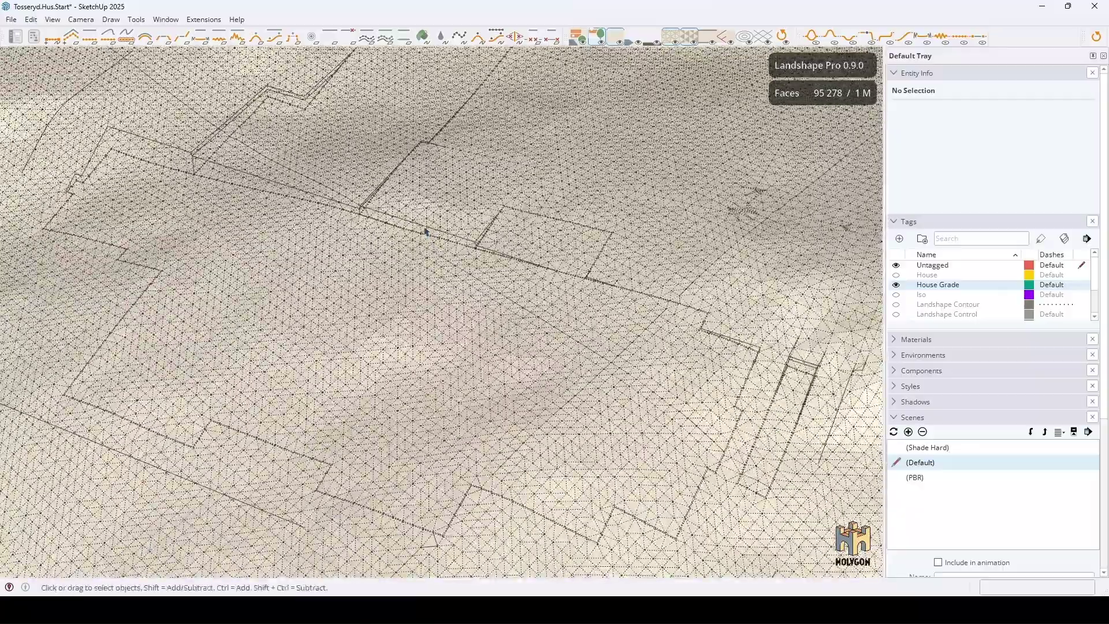
click(408, 389)
scroll(409, 393, up, 2)
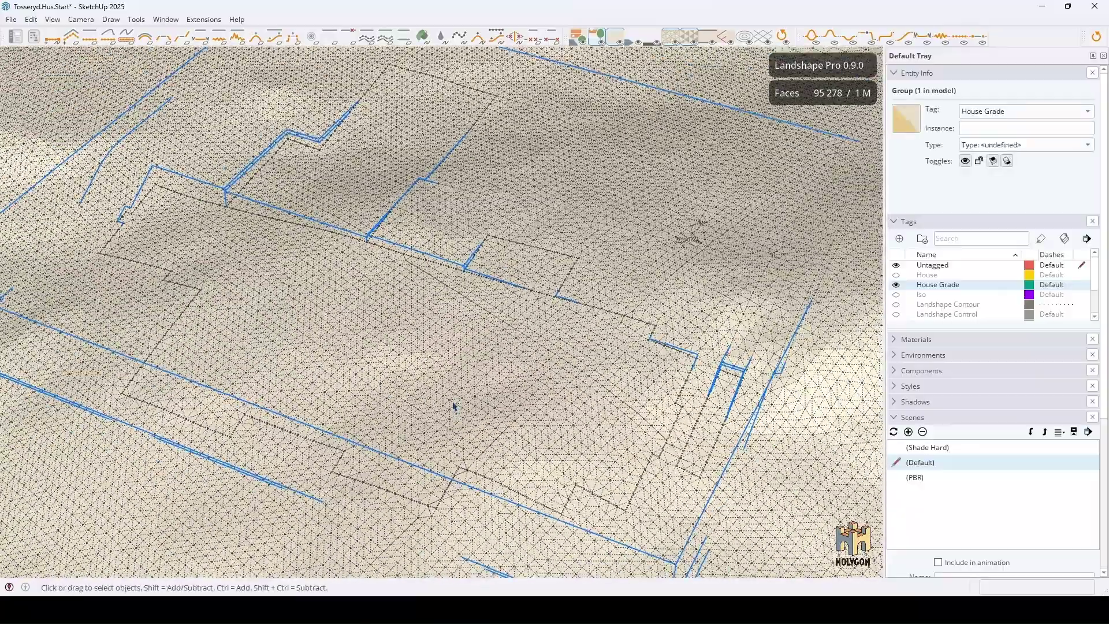
Grade the terrain flat to the House Grade outlines at default 0.5 m, full strength, and inspect the pad
click(276, 38)
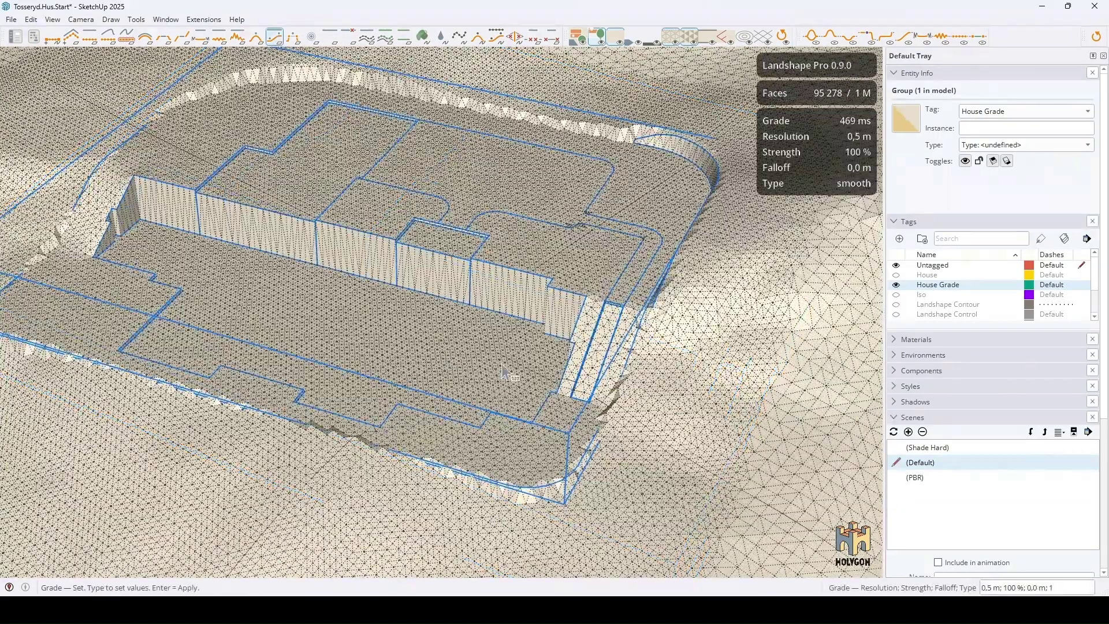
scroll(448, 364, down, 3)
mouse_move(449, 364)
middle_down()
mouse_move(539, 441)
mouse_move(534, 292)
middle_up()
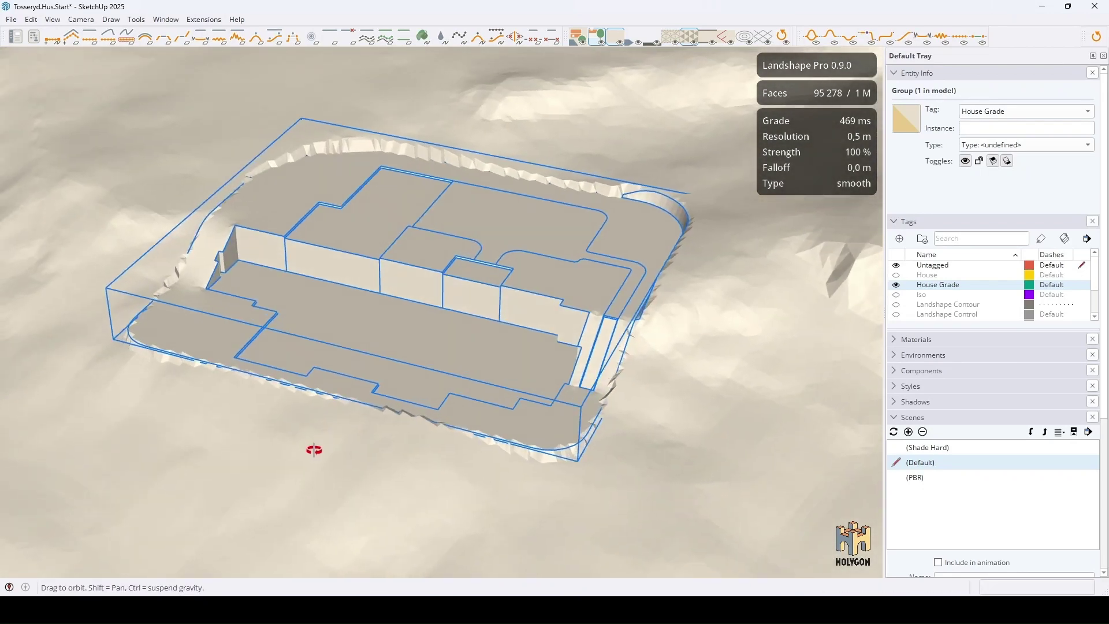
middle_drag(314, 450, 456, 463)
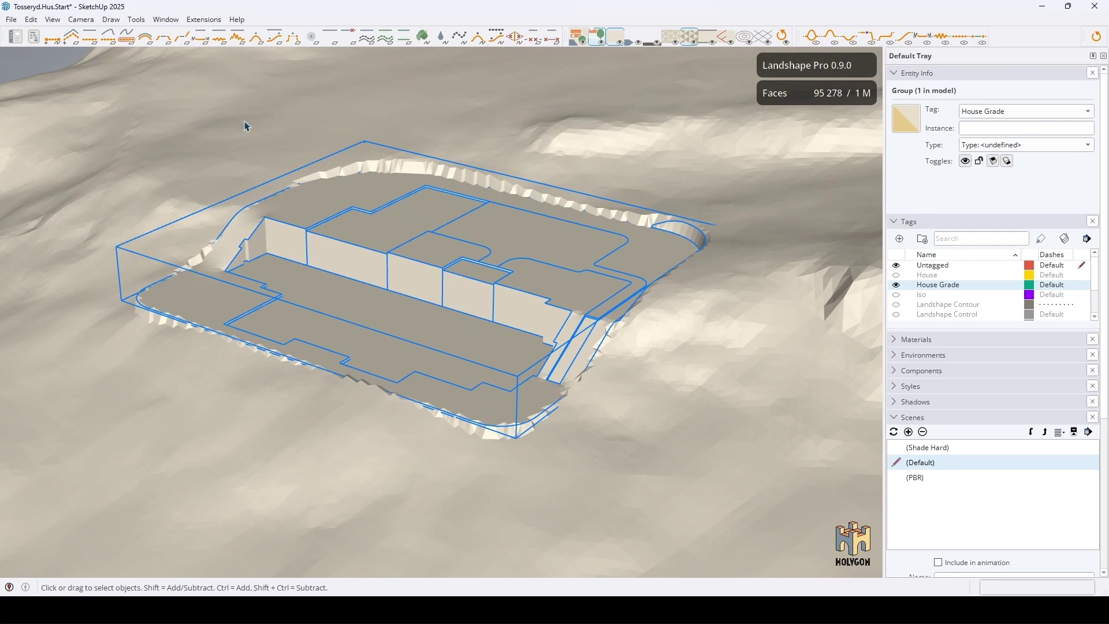
scroll(515, 499, up, 3)
middle_drag(510, 488, 524, 492)
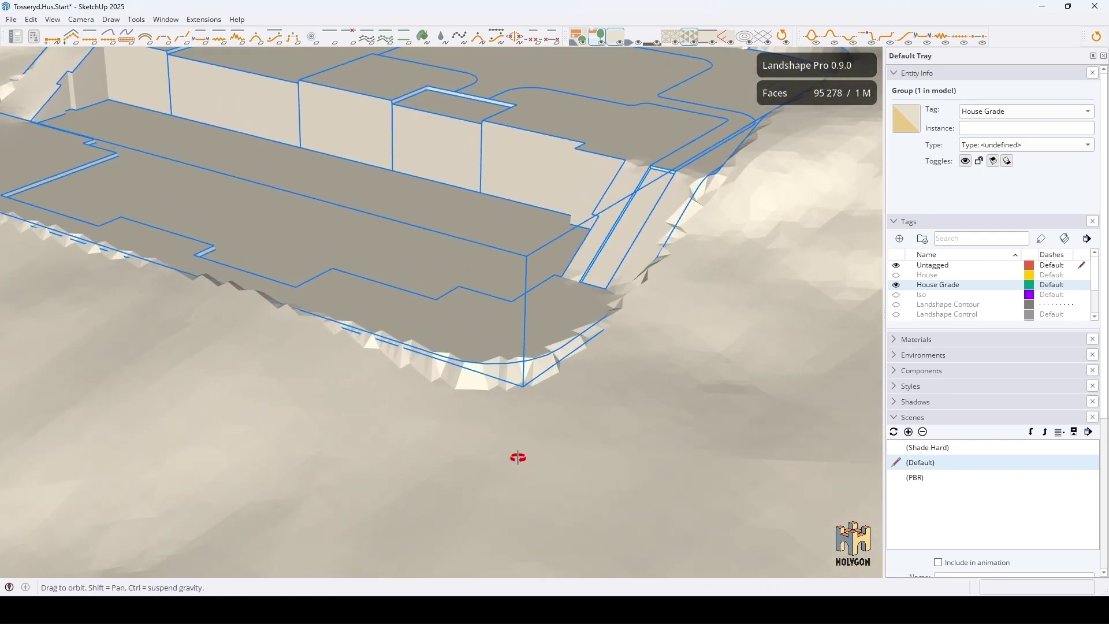
Select the 15-edge curved lower boundary of the house pad, using wireframe view to reach it
key(ctrl+t)
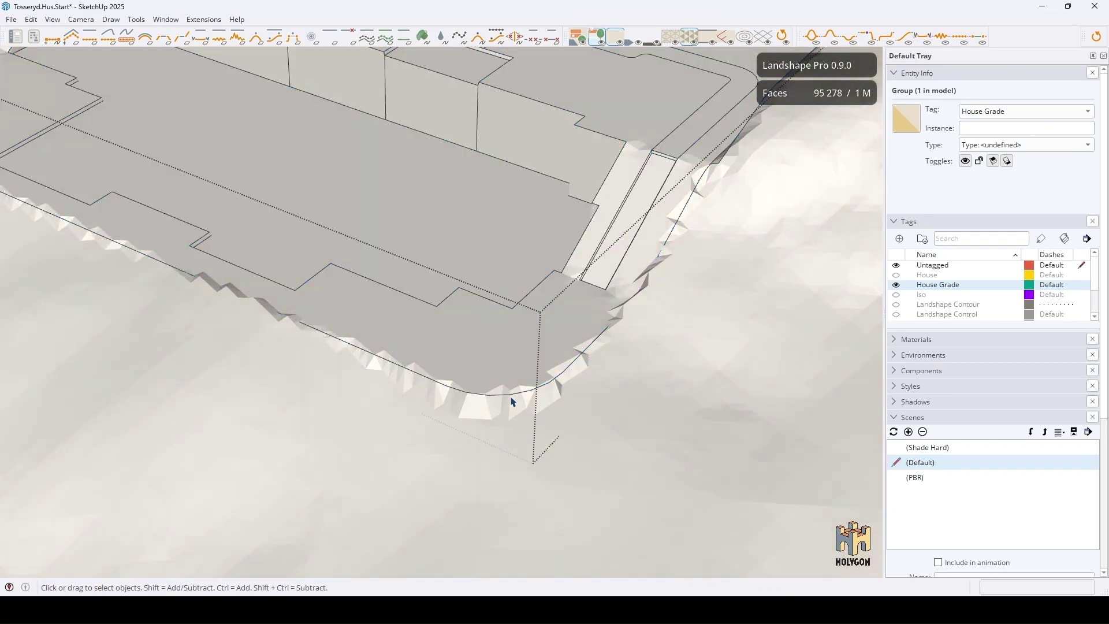
key(alt+1)
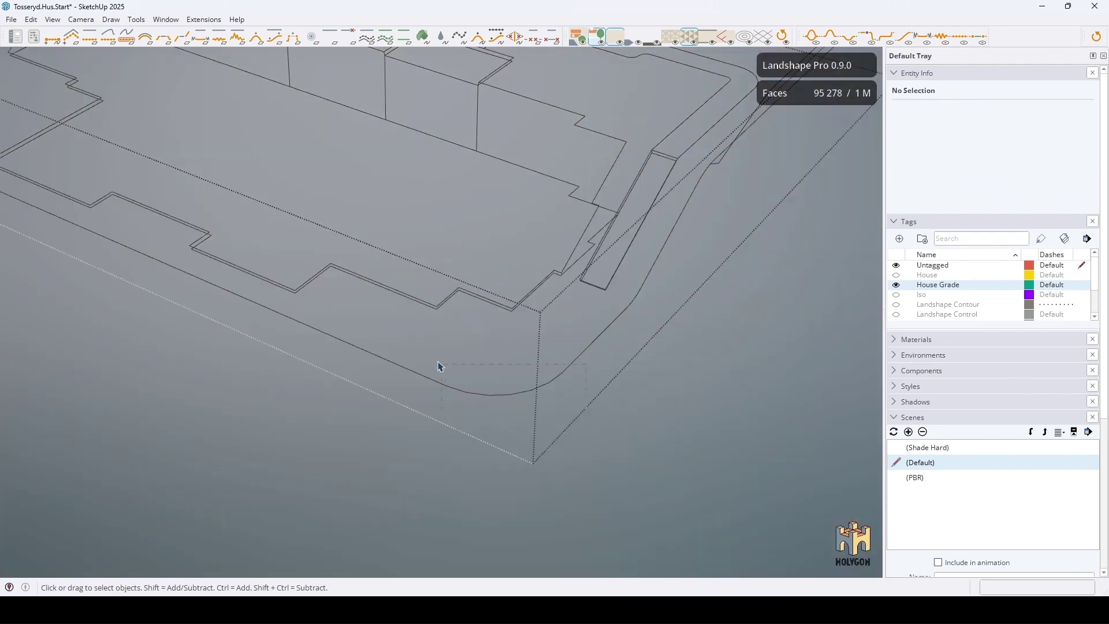
scroll(632, 405, down, 3)
mouse_move(699, 503)
middle_down()
mouse_move(175, 378)
mouse_move(674, 282)
middle_up()
ctrl+click(34, 280)
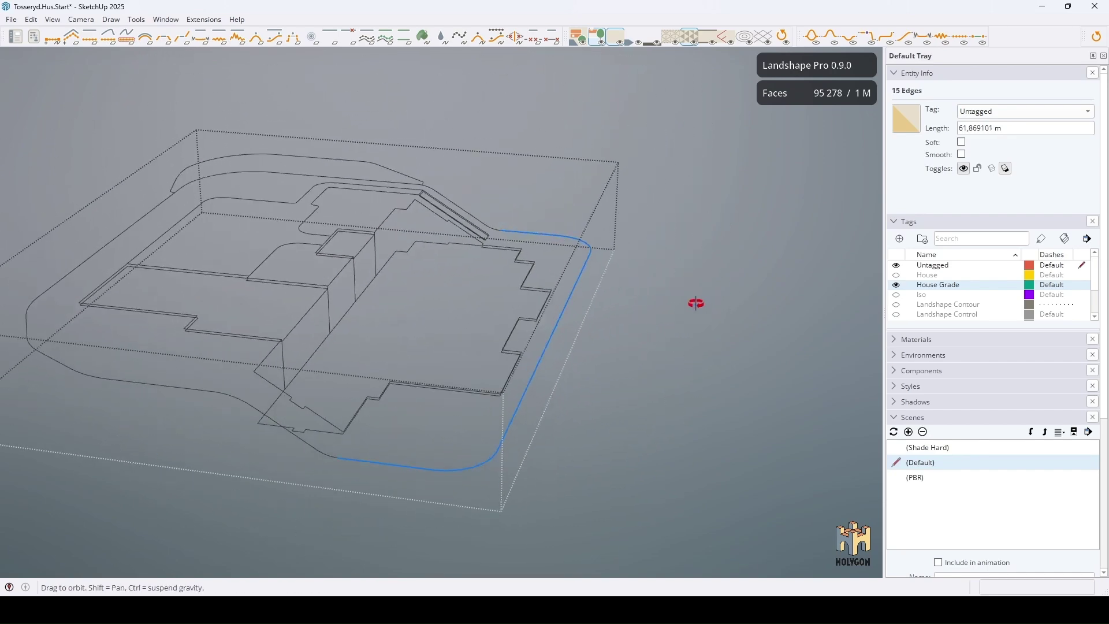
key(alt+4)
scroll(587, 322, up, 3)
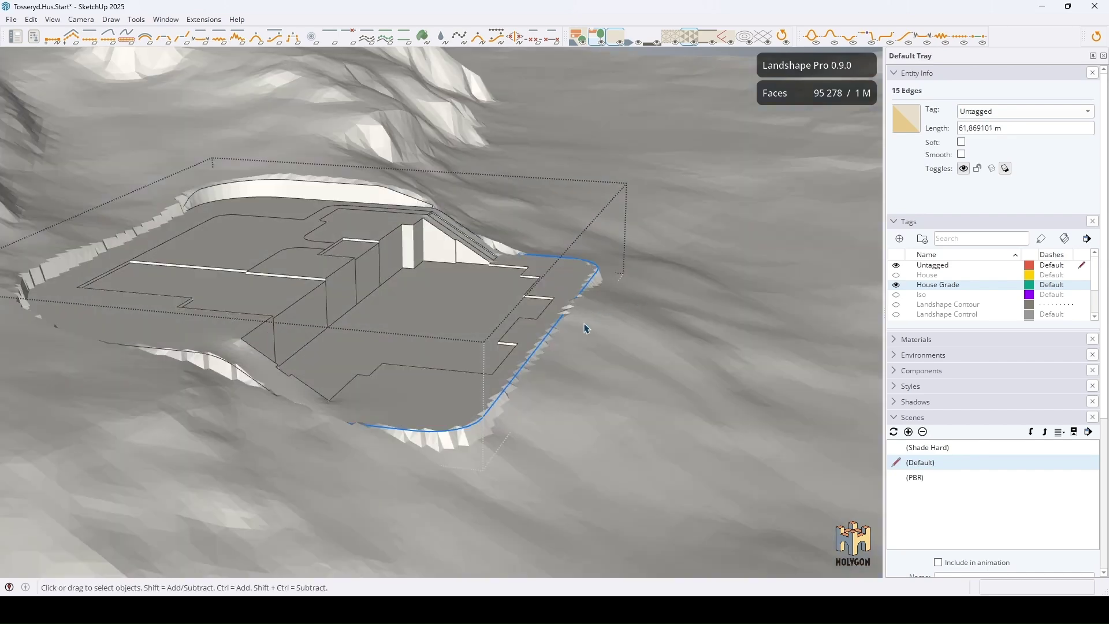
scroll(498, 421, up, 3)
middle_drag(508, 408, 544, 379)
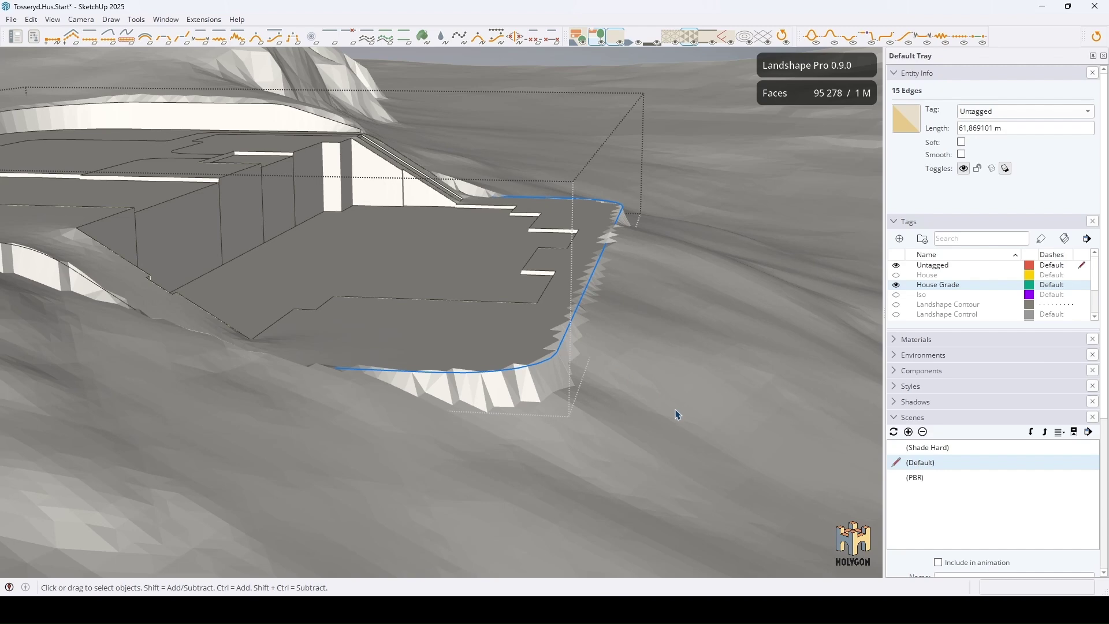
middle_drag(403, 178, 444, 307)
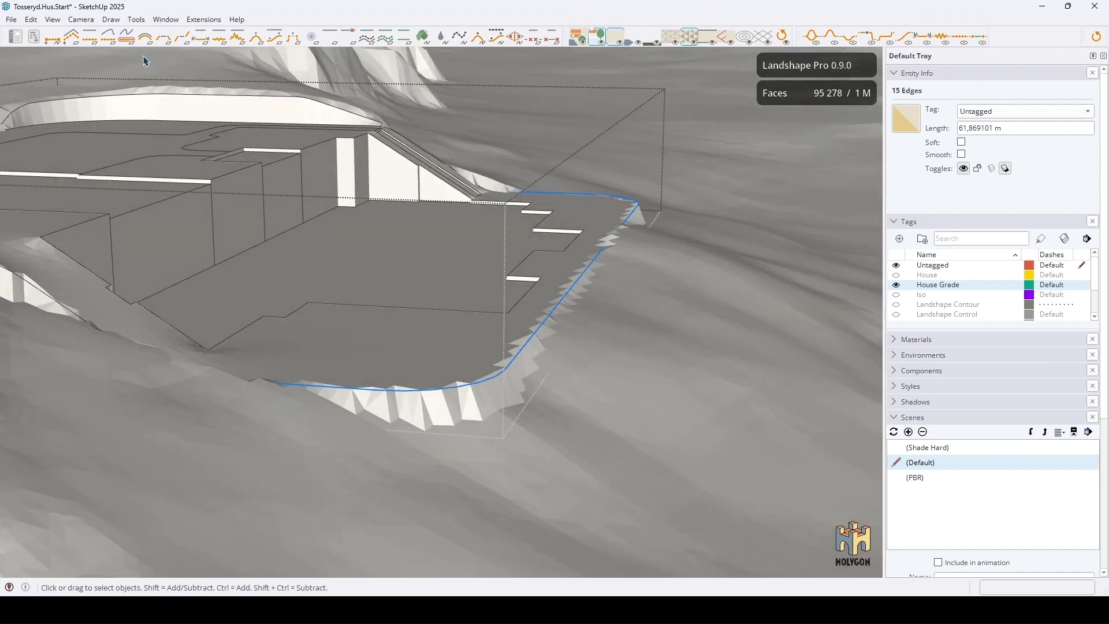
Flare the terrain from the curved pad edge at 70% down slope over 24 m, after trying 50%
click(181, 37)
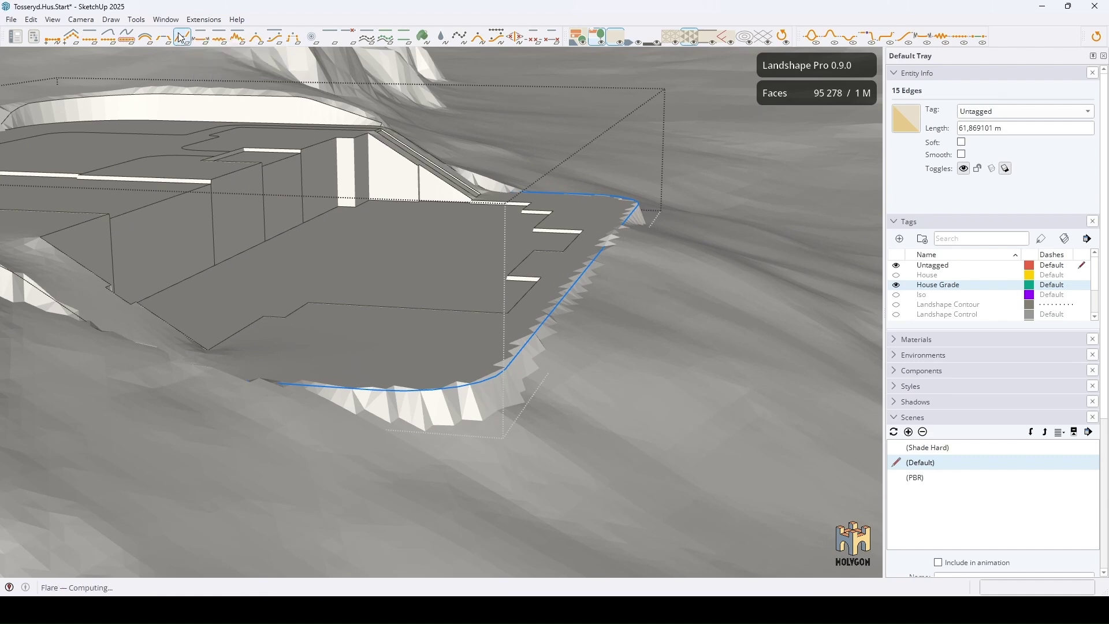
middle_drag(516, 370, 520, 372)
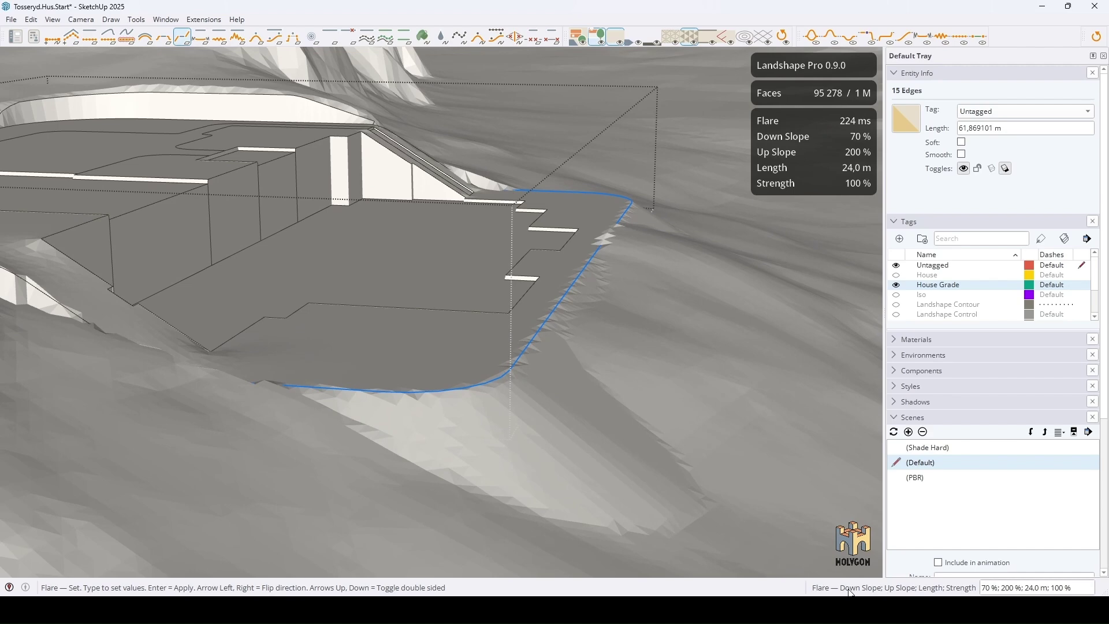
text(100)
key(Return)
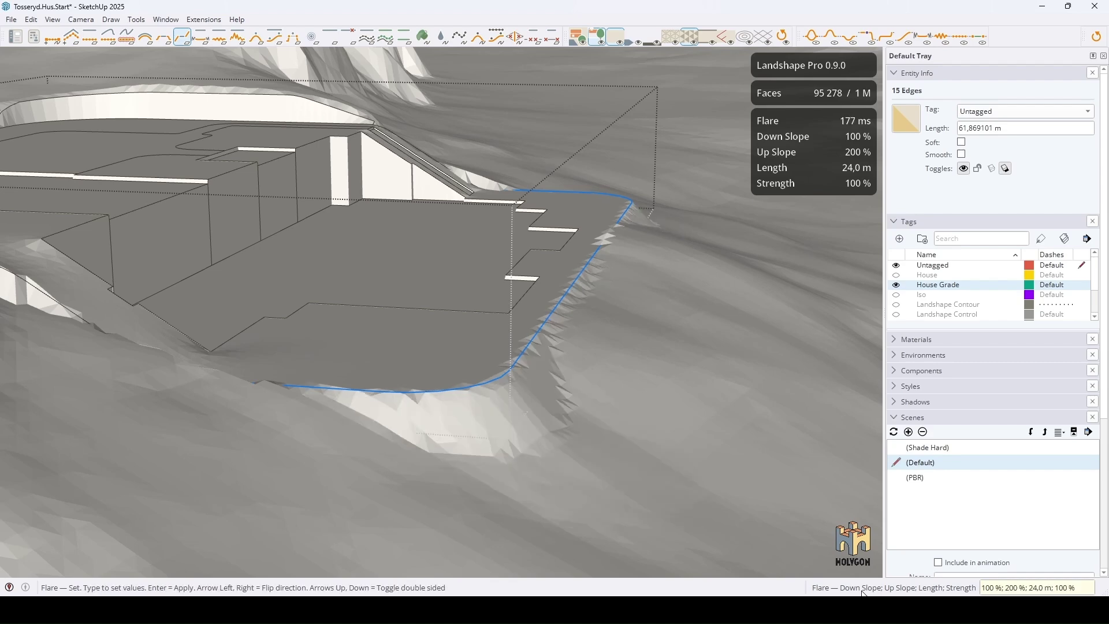
text(50)
key(Return)
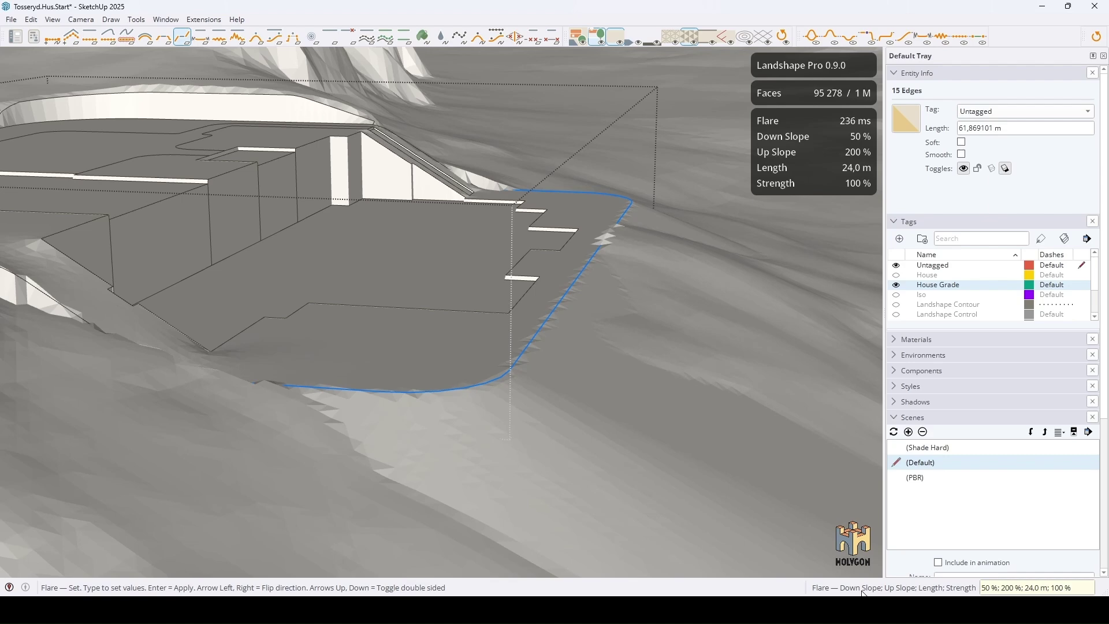
text(70)
key(Return)
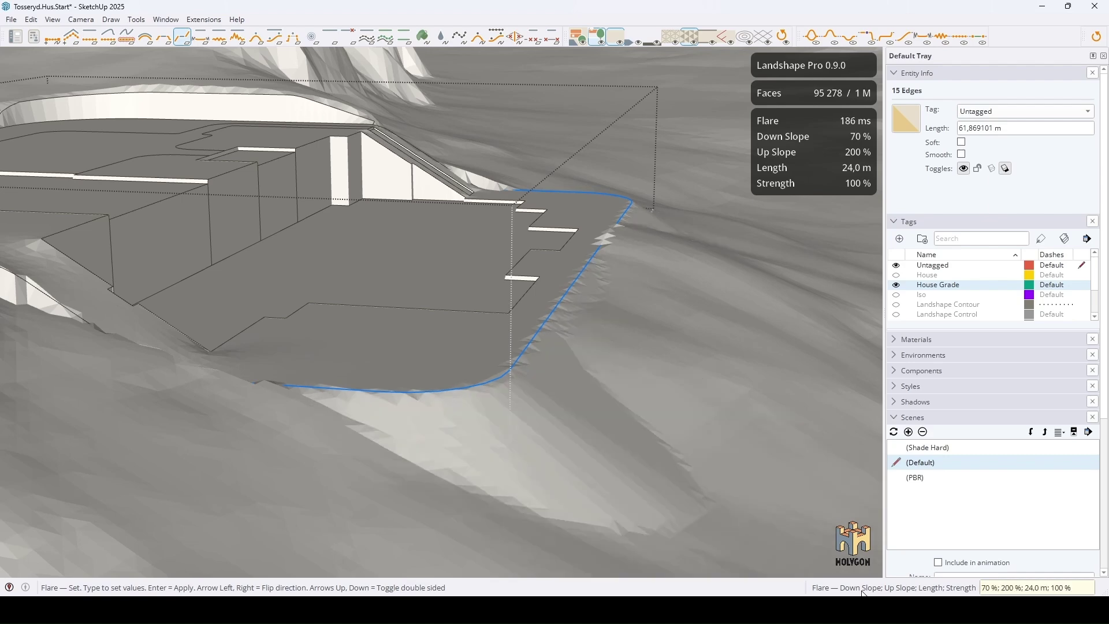
key(space)
scroll(664, 459, down, 3)
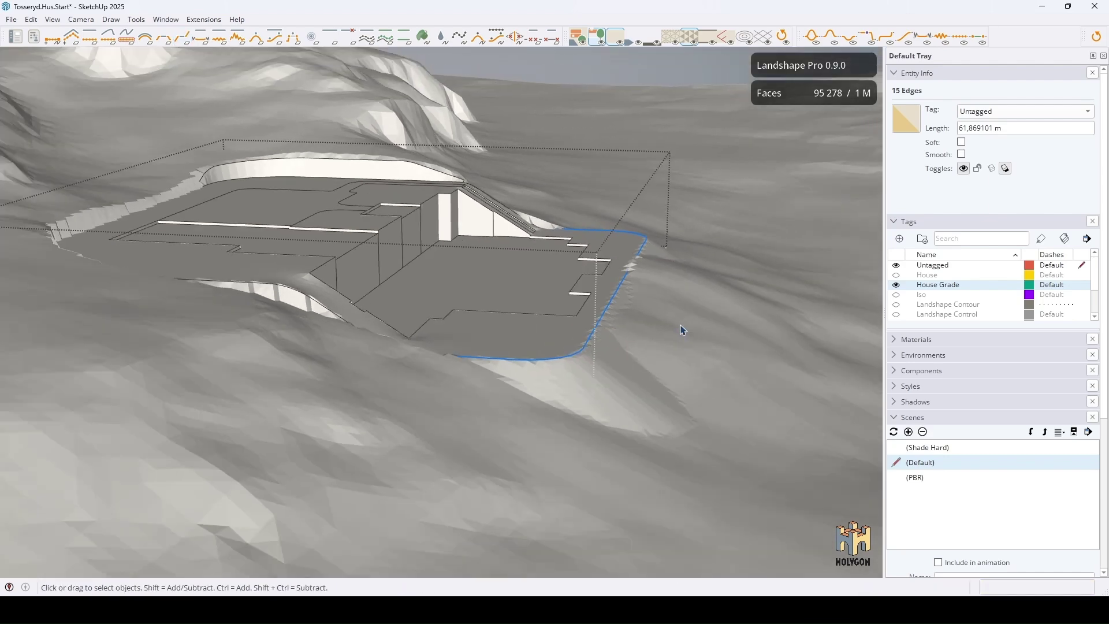
Select the 35 left and back boundary edges of the grade, about 60 m long
mouse_move(682, 327)
middle_down()
mouse_move(398, 436)
mouse_move(323, 316)
middle_up()
scroll(323, 315, up, 3)
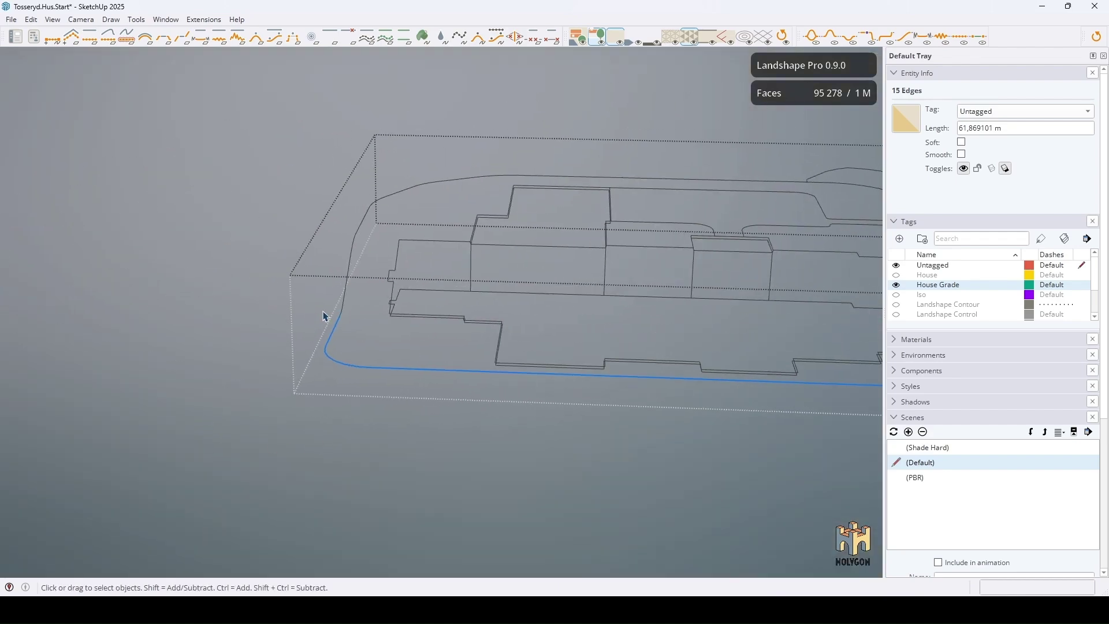
click(375, 250)
shift+click(463, 180)
shift+drag(486, 194, 441, 146)
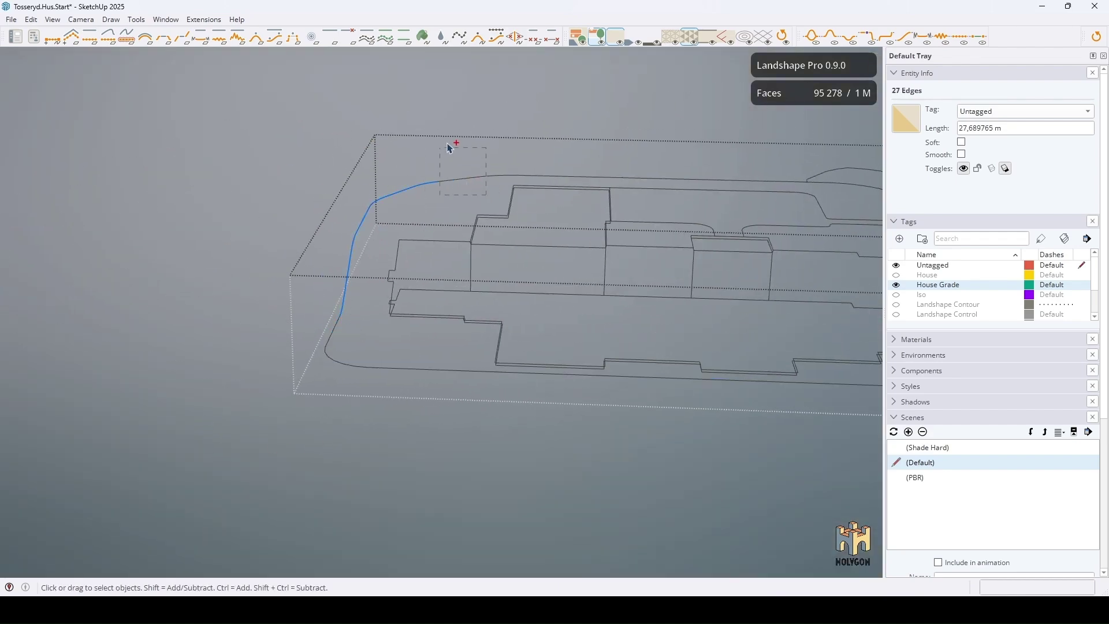
shift+click(583, 170)
scroll(558, 298, up, 3)
middle_drag(557, 297, 384, 92)
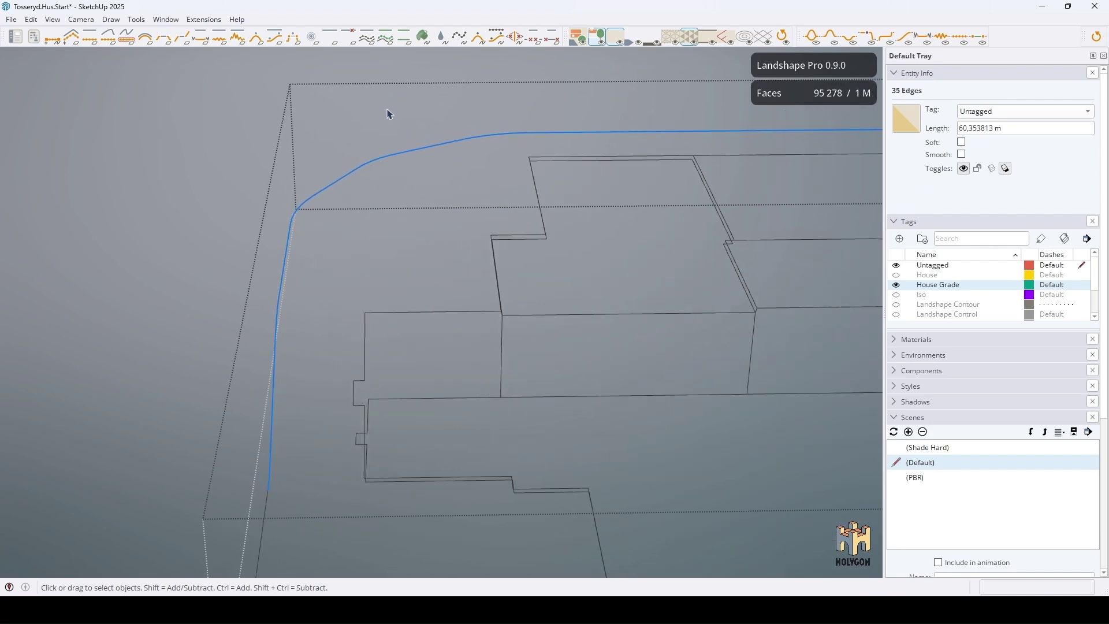
mouse_move(389, 153)
middle_down()
mouse_move(396, 358)
mouse_move(436, 302)
mouse_move(346, 257)
middle_up()
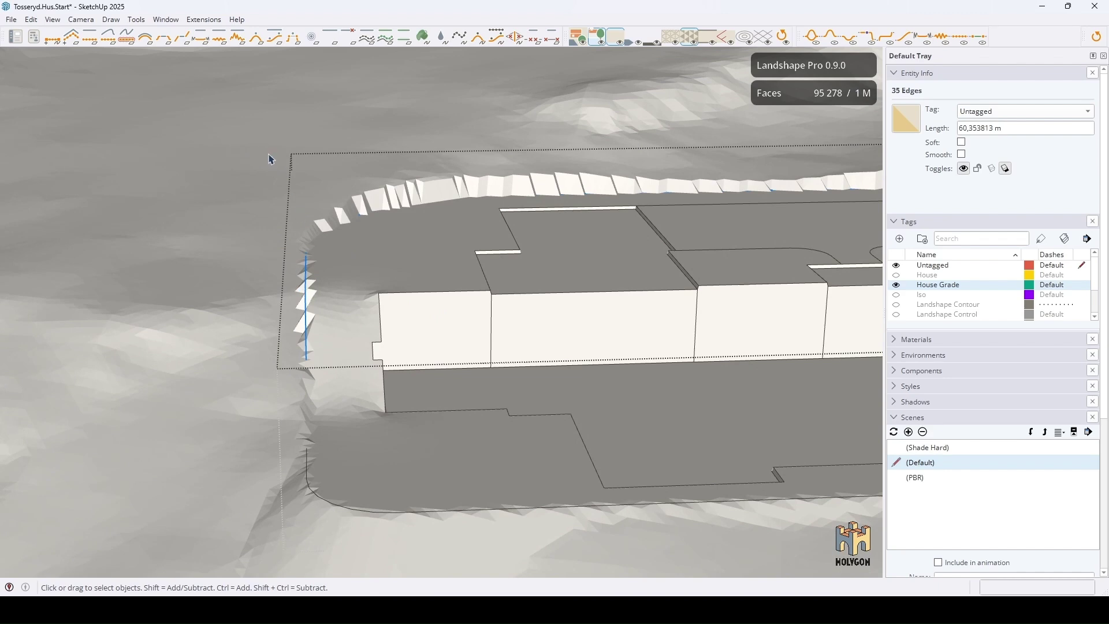
scroll(334, 208, up, 2)
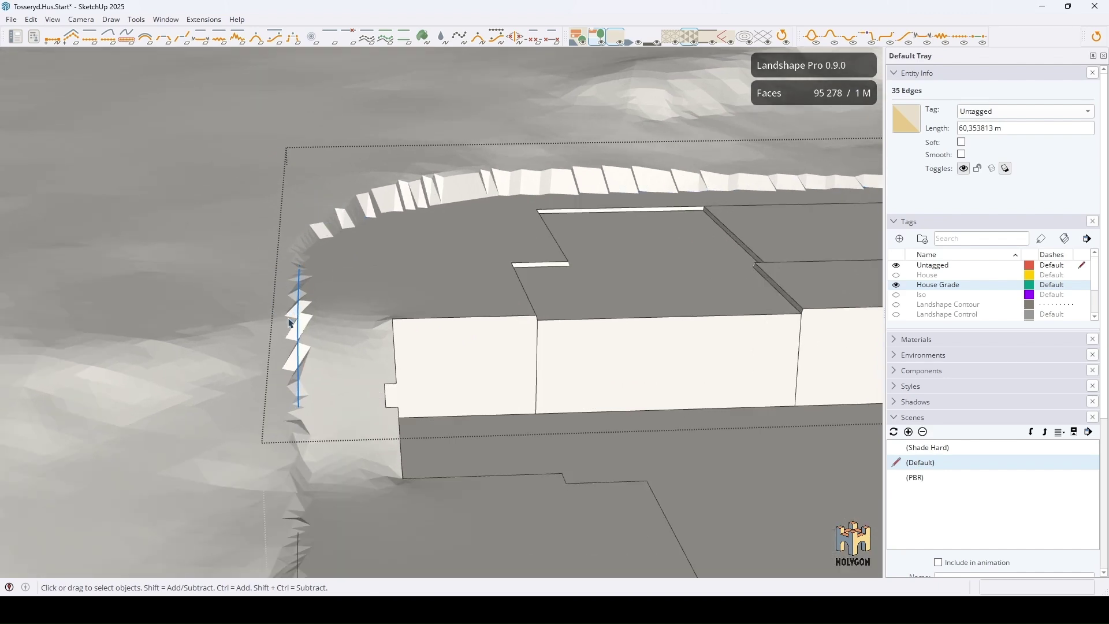
Blend the terrain along the 35-edge back boundary over 6 m, after trying 10 and 2
click(171, 37)
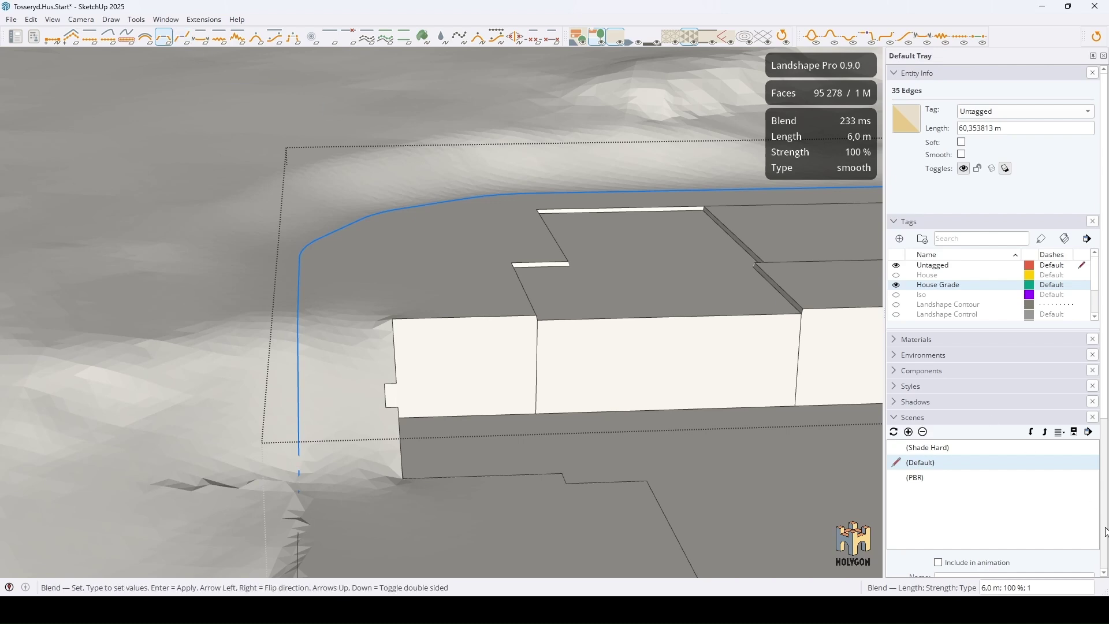
text(10)
key(Return)
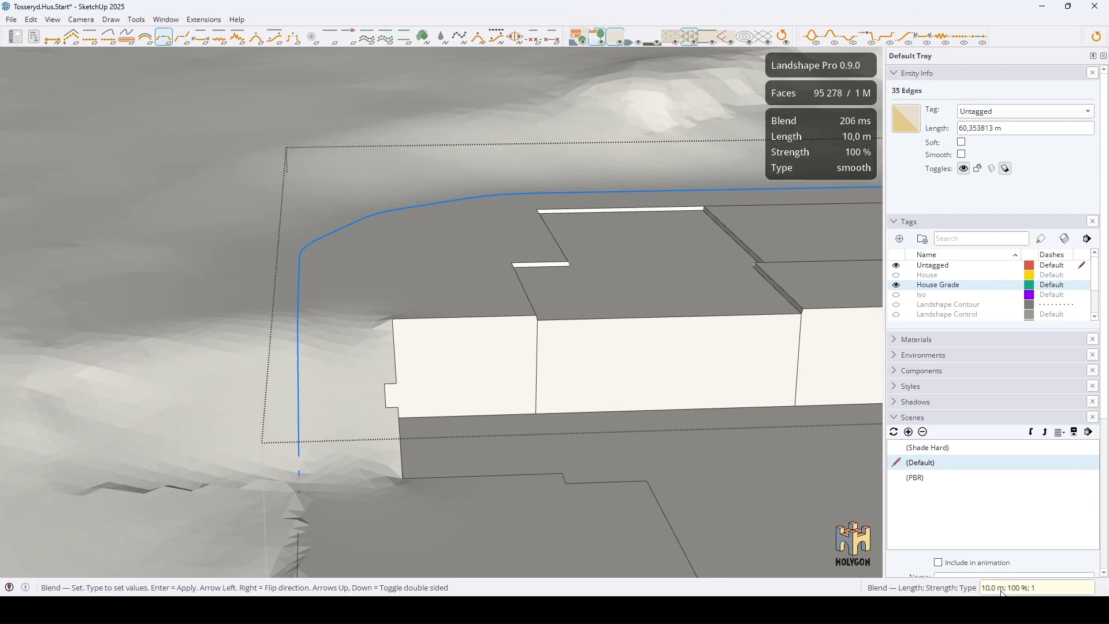
text(2)
key(Return)
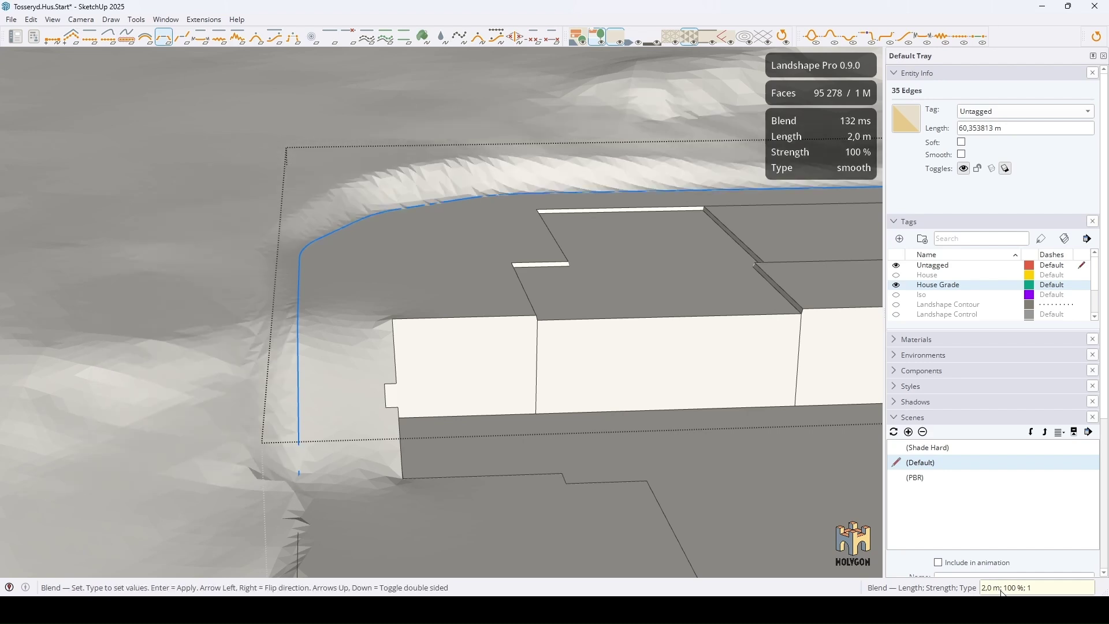
text(6)
key(Return)
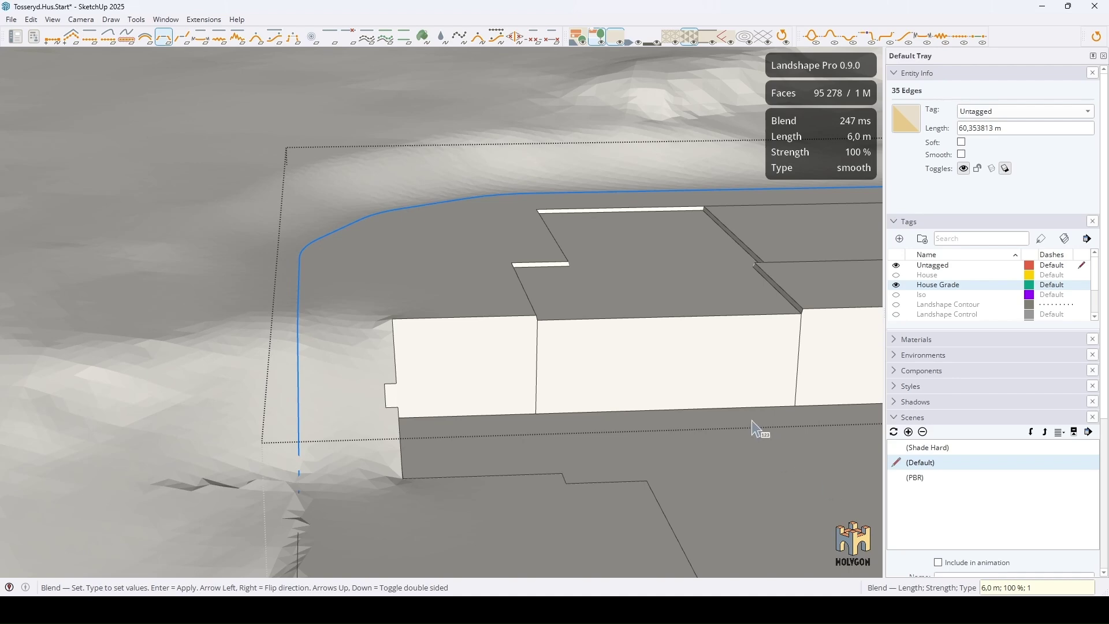
key(space)
scroll(372, 257, down, 5)
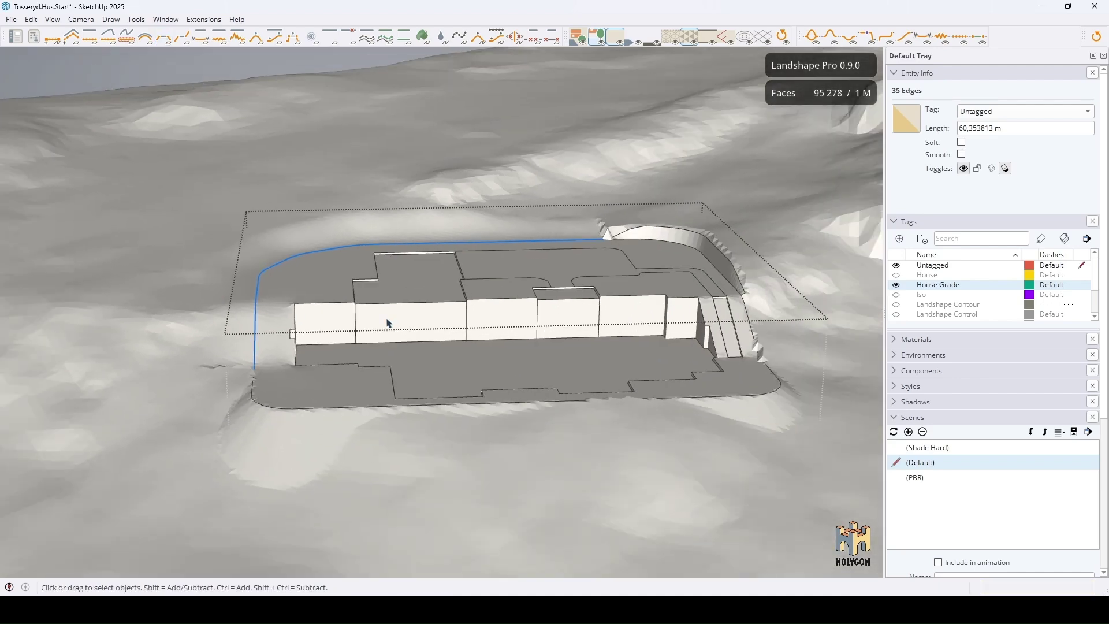
mouse_move(387, 323)
middle_down()
mouse_move(650, 366)
mouse_move(401, 391)
middle_up()
scroll(639, 416, up, 3)
scroll(591, 424, up, 3)
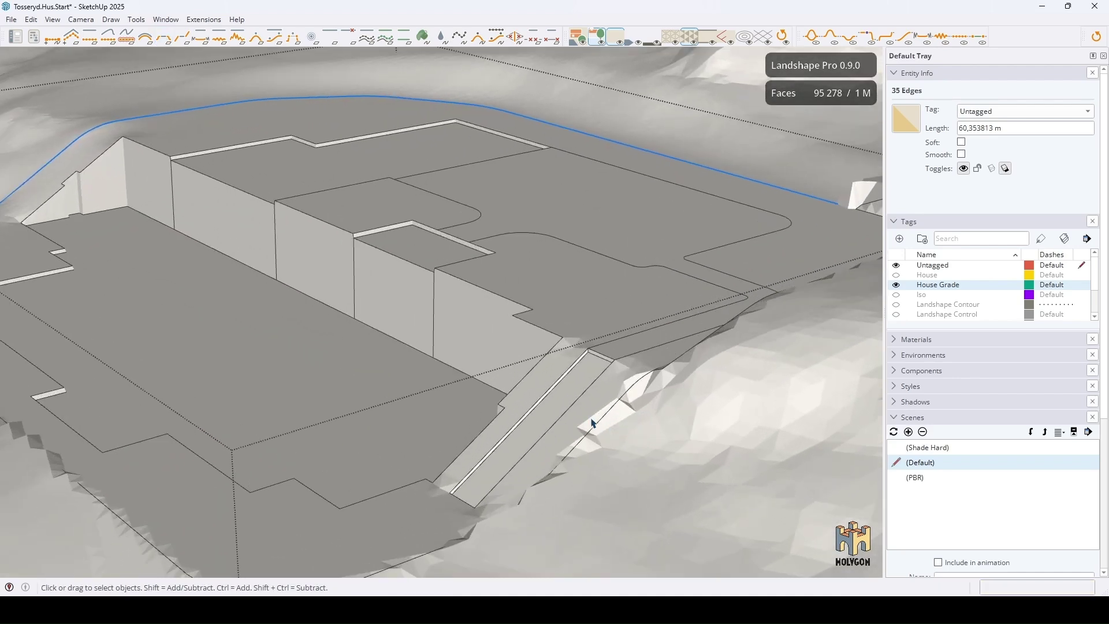
Select the 13 ramp-side boundary edges, using X-ray view to reach them
click(598, 426)
key(alt+w)
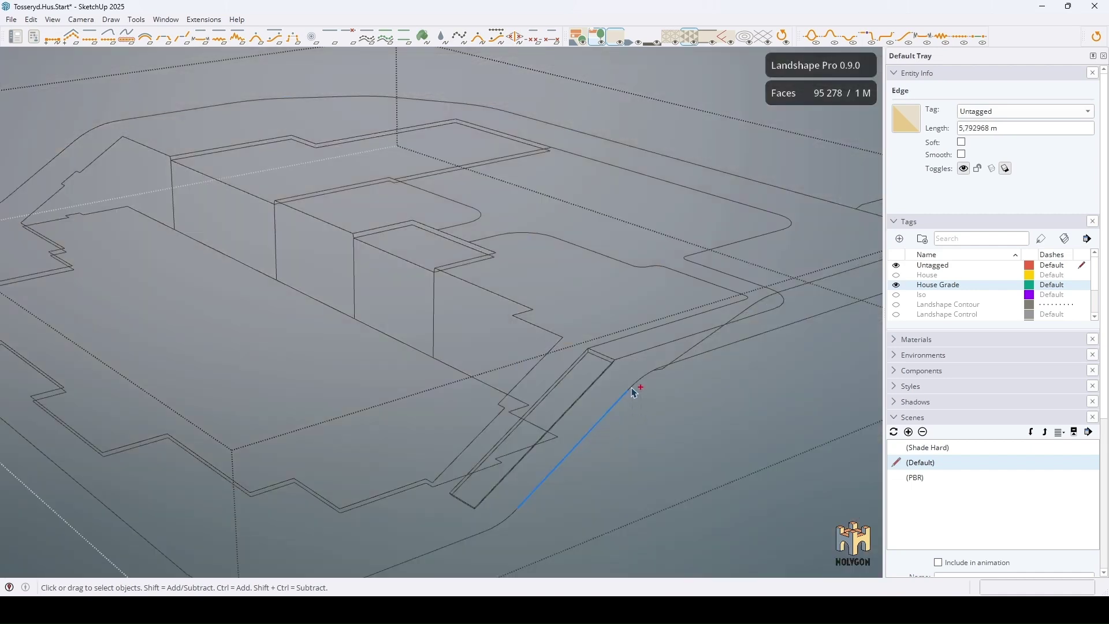
ctrl+click(534, 532)
ctrl+click(511, 507)
key(alt+w)
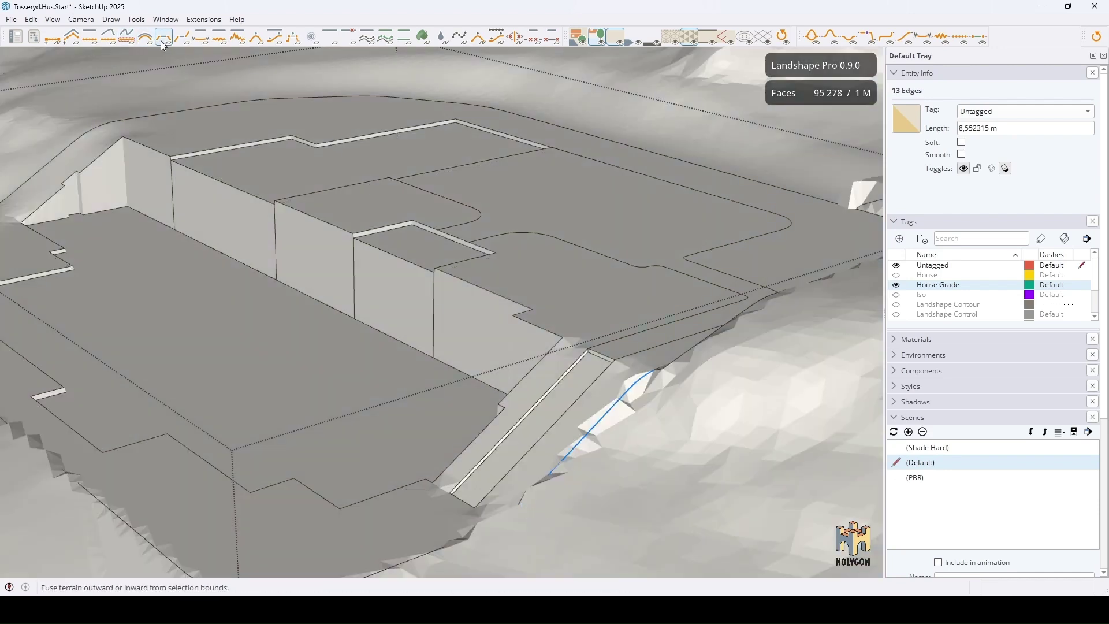
Blend the terrain along the ramp edges over a 2 m length
click(164, 40)
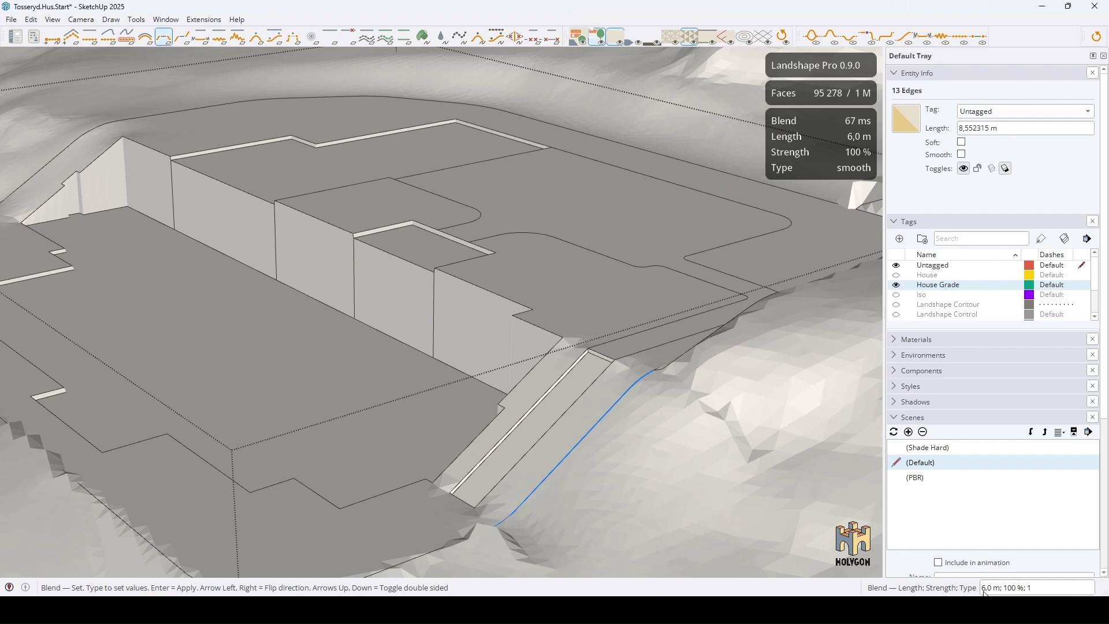
text(2)
key(Return)
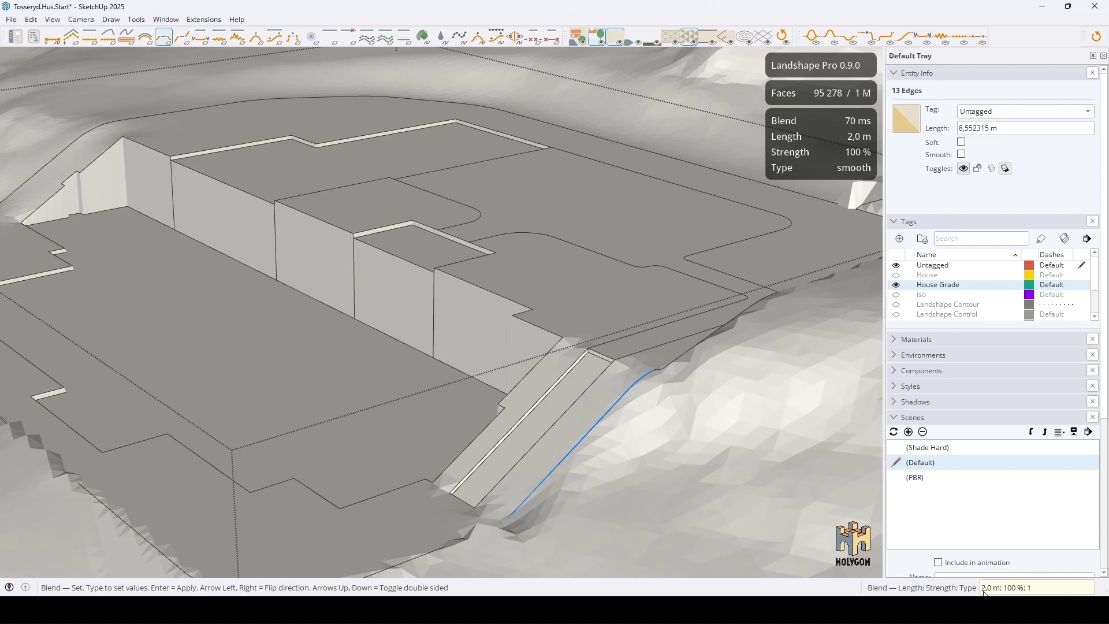
key(space)
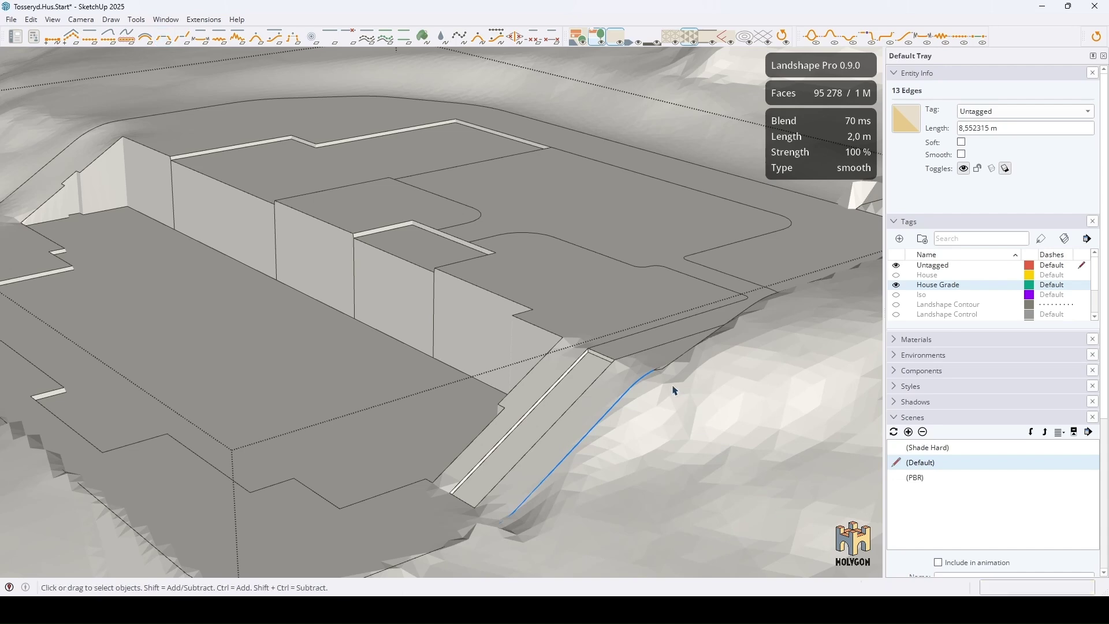
scroll(673, 390, down, 3)
middle_drag(673, 390, 607, 338)
Clear the selection and hide the House Grade tag to expose the terrain
key(ctrl+t)
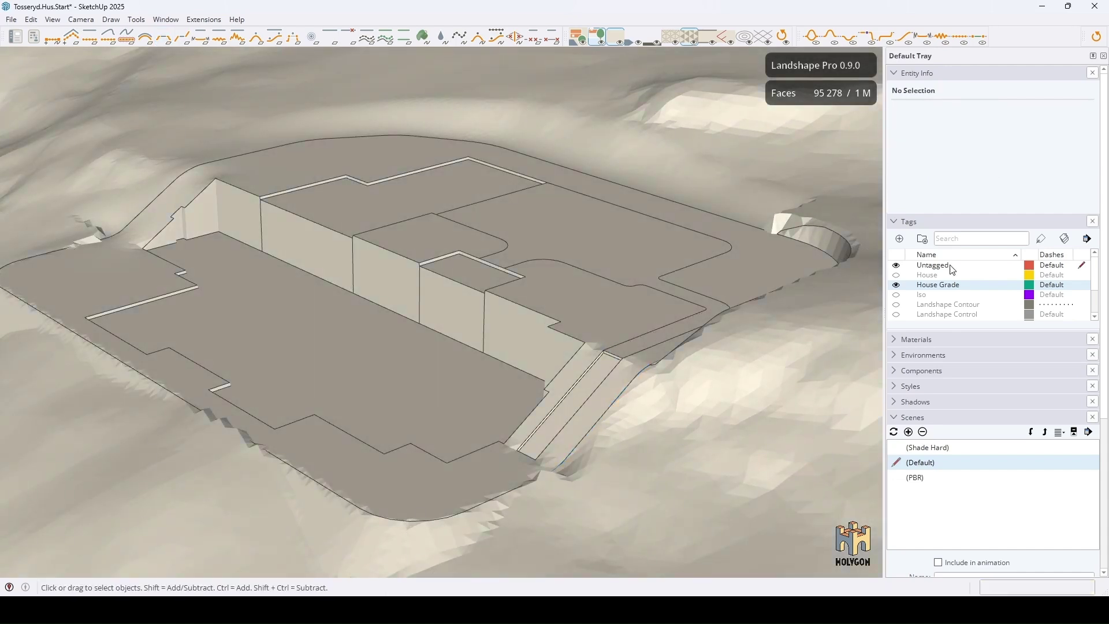
click(896, 285)
scroll(503, 347, down, 3)
scroll(373, 348, down, 2)
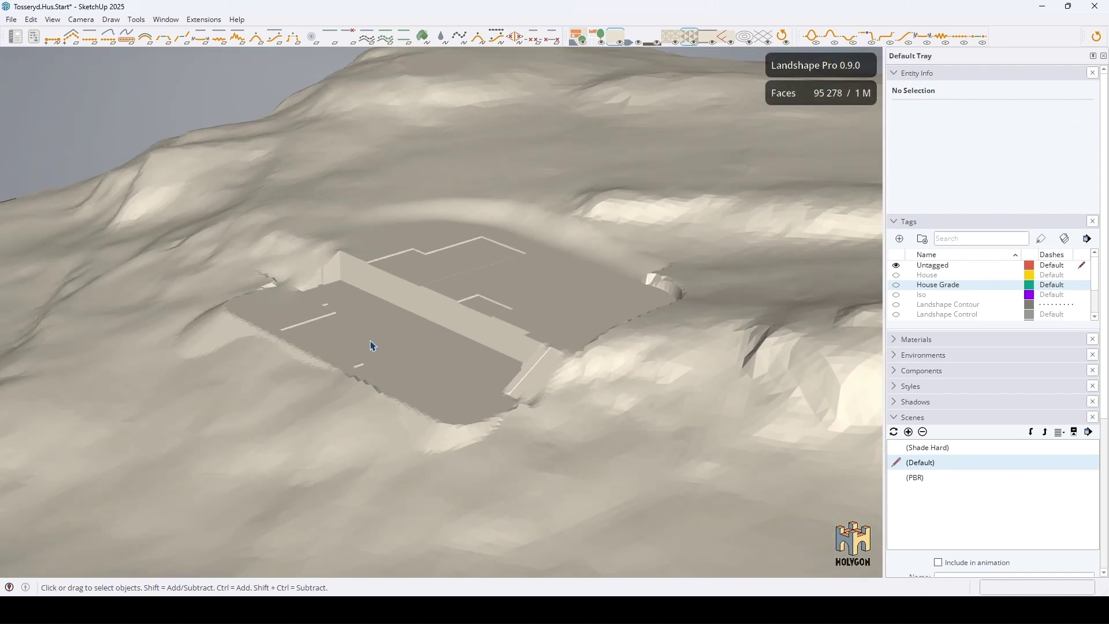
mouse_move(372, 347)
middle_down()
mouse_move(488, 378)
mouse_move(271, 339)
mouse_move(514, 442)
mouse_move(864, 454)
middle_up()
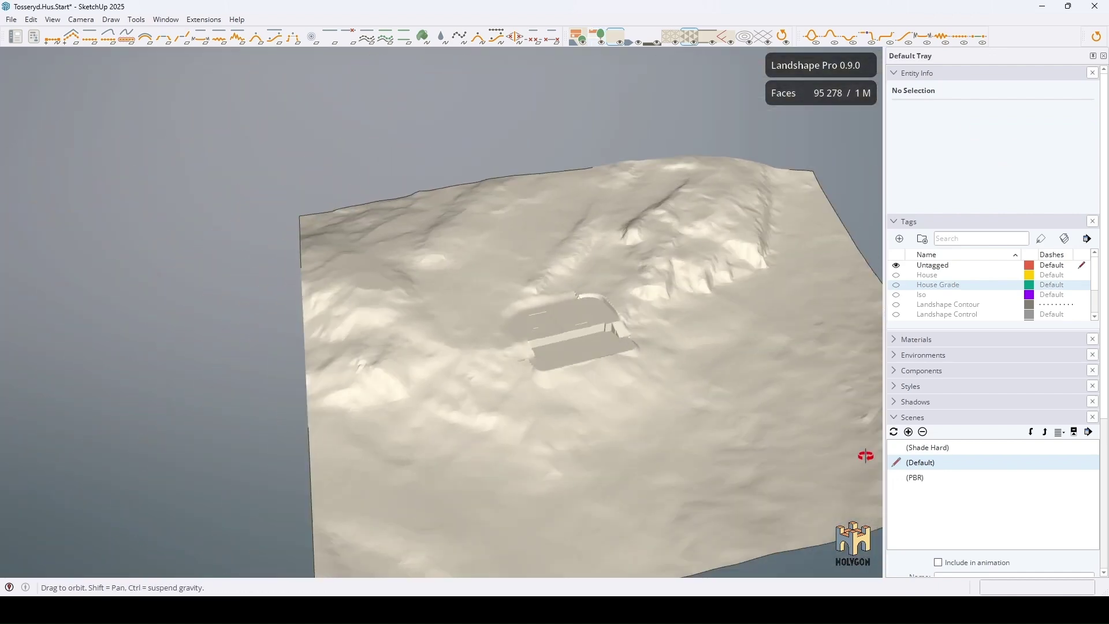
scroll(644, 304, up, 2)
scroll(592, 301, up, 3)
scroll(592, 301, up, 3)
scroll(595, 301, up, 3)
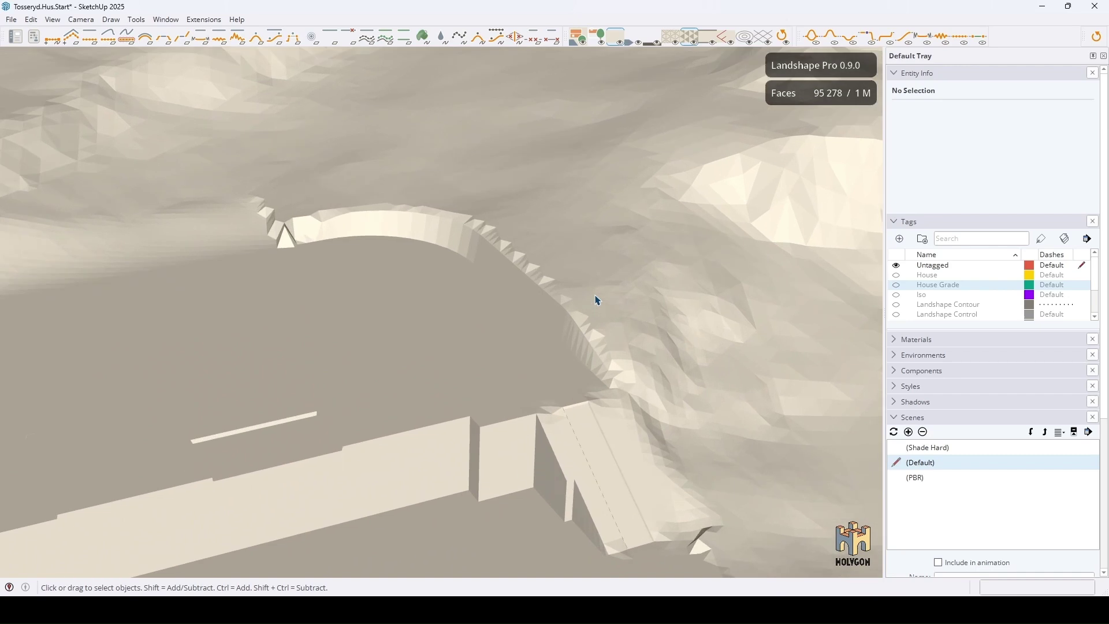
Set the Smooth Brush radius to 2,2 m and soften the boxy bump on the wall top
click(923, 40)
middle_drag(601, 248, 589, 322)
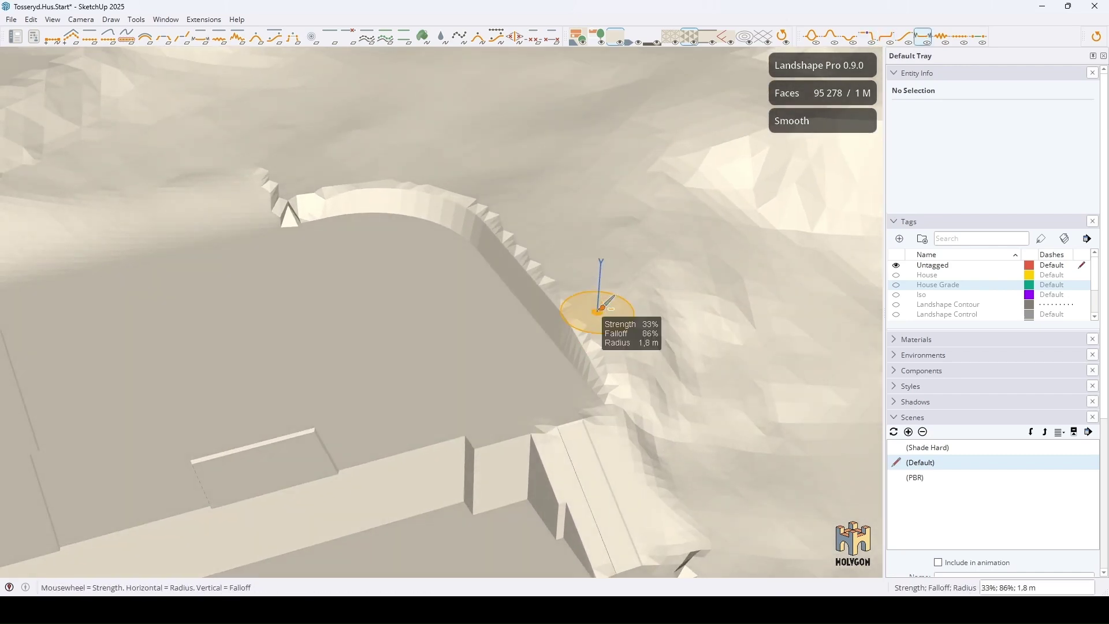
key(ctrl)
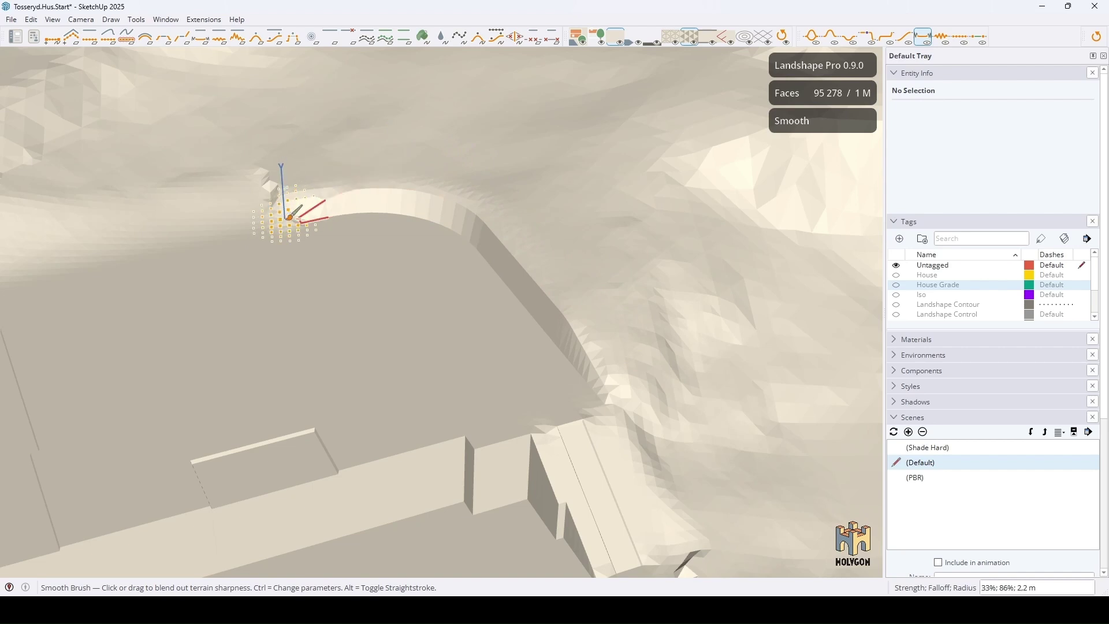
drag(286, 199, 288, 187)
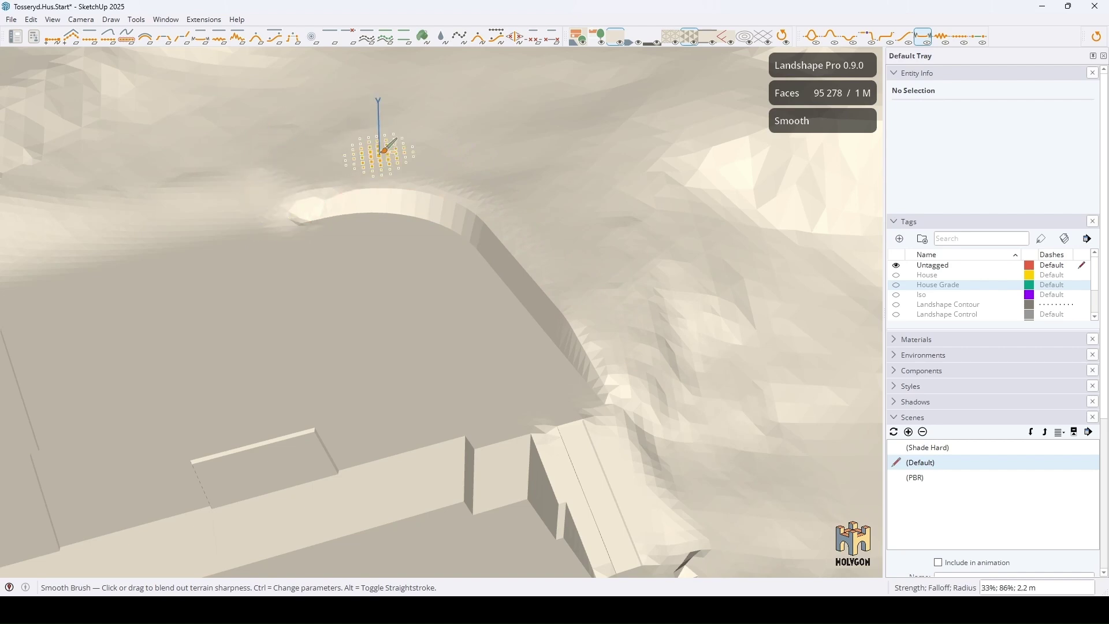
Set the brush to Stop by Fence in its right-click options
middle_drag(378, 137, 485, 209)
right_click(565, 274)
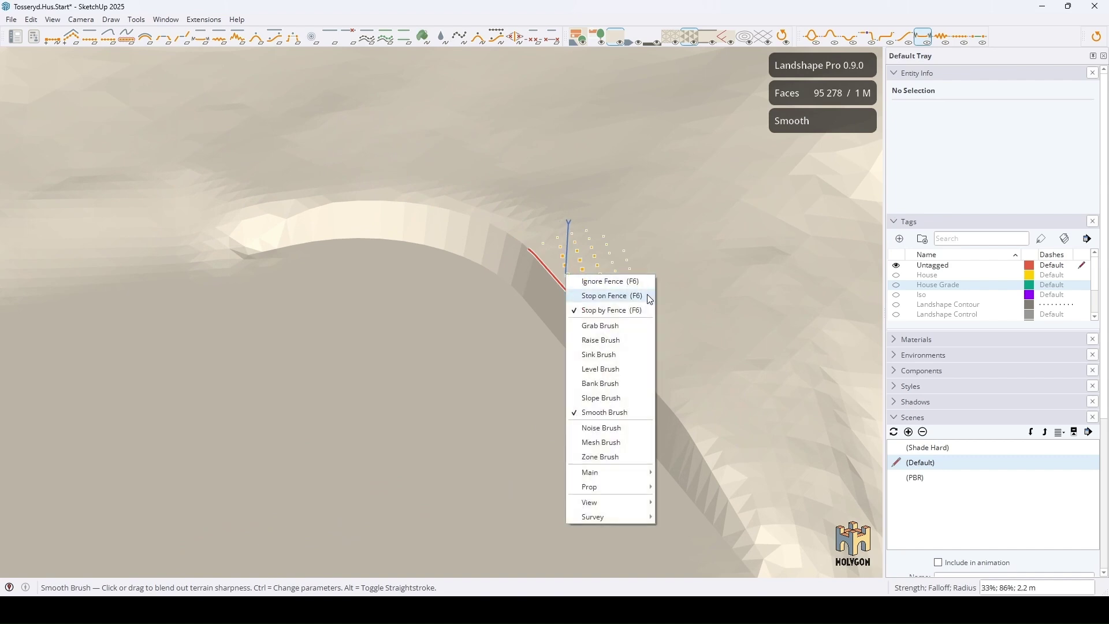
click(621, 312)
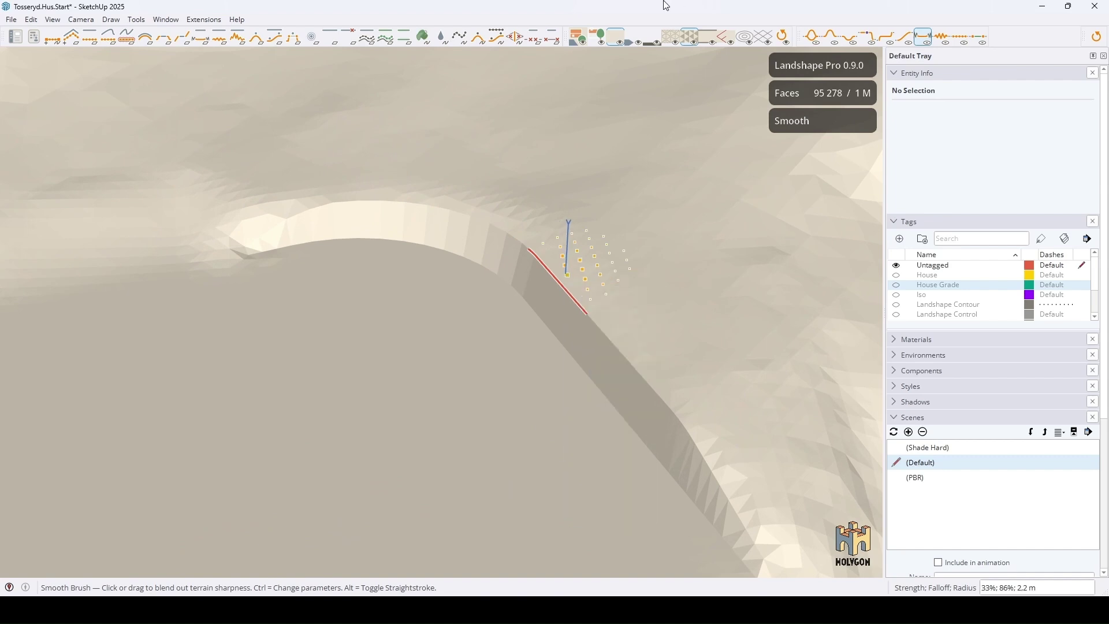
right_click(631, 350)
click(664, 379)
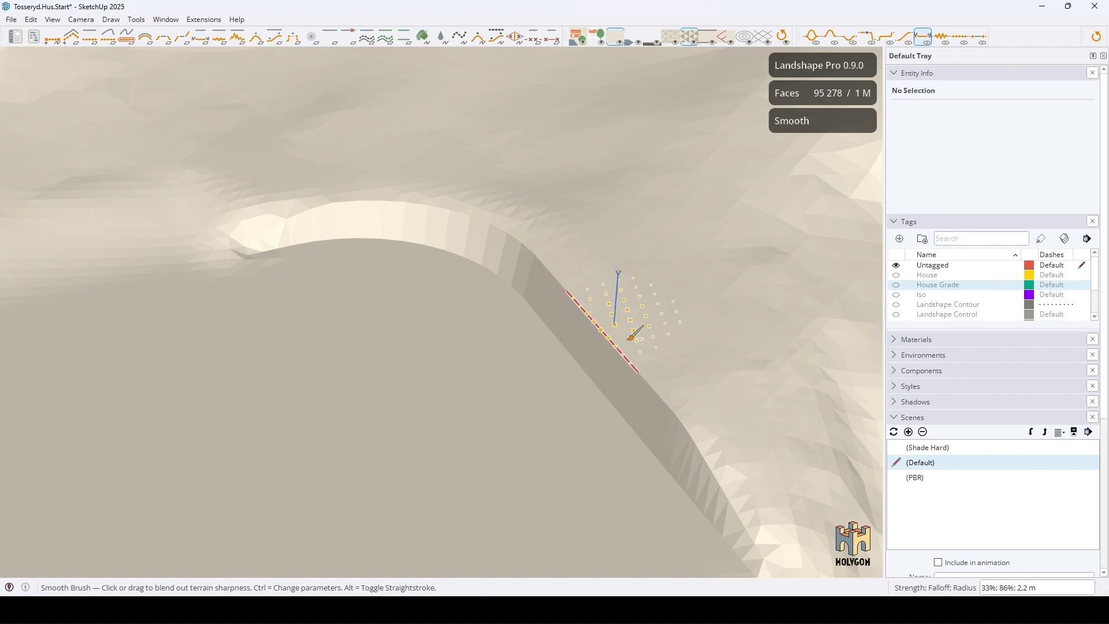
right_click(601, 295)
click(645, 338)
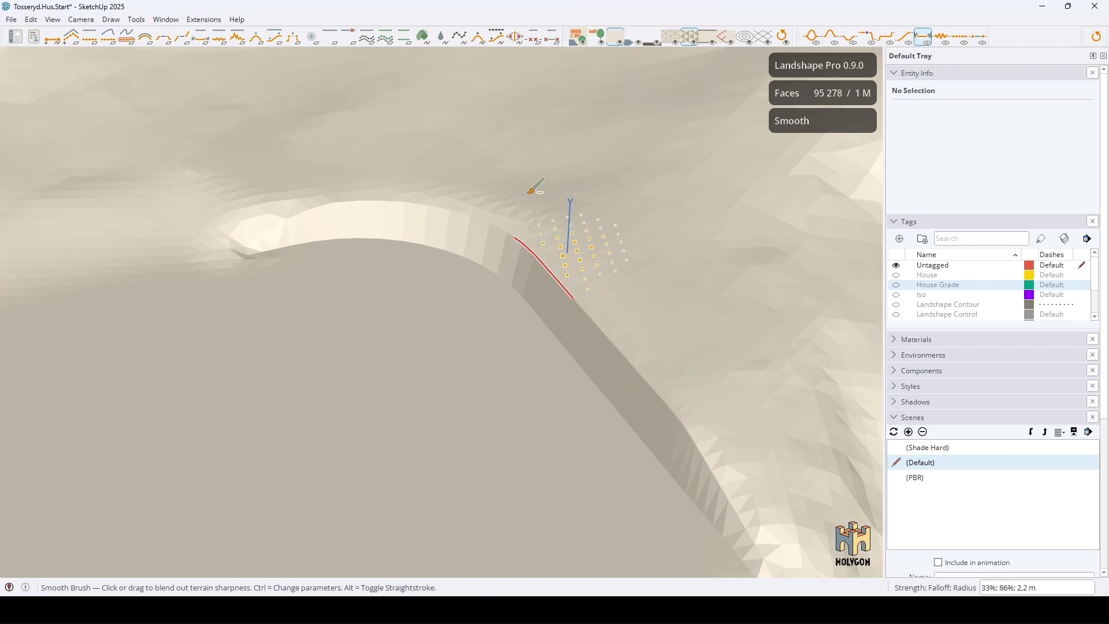
scroll(533, 185, down, 3)
Smooth the jagged ridge edges and the notch near the platform corner
mouse_move(527, 186)
middle_down()
mouse_move(453, 208)
mouse_move(458, 322)
middle_up()
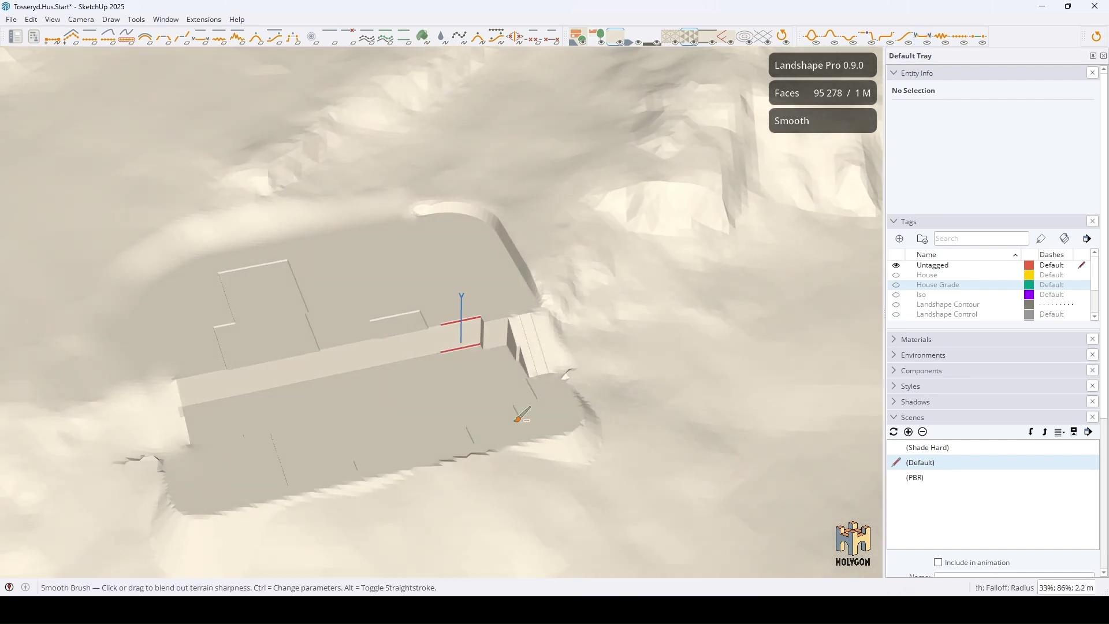
scroll(578, 383, up, 3)
scroll(495, 286, up, 2)
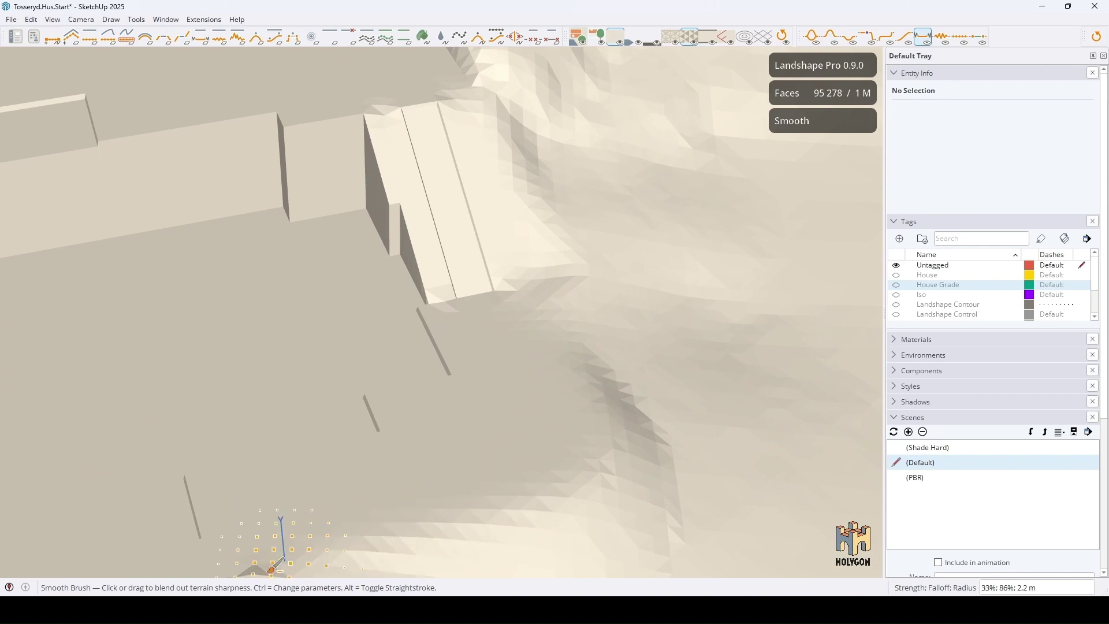
mouse_move(261, 534)
middle_down()
mouse_move(423, 321)
mouse_move(527, 309)
mouse_move(544, 295)
middle_up()
middle_drag(295, 396, 241, 236)
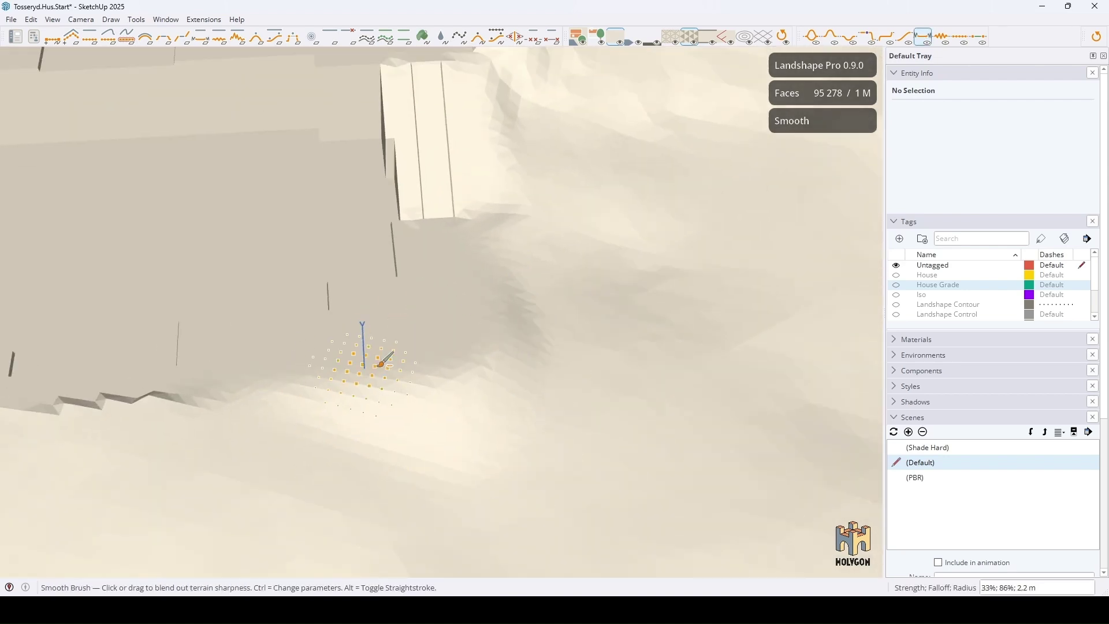
scroll(240, 236, up, 2)
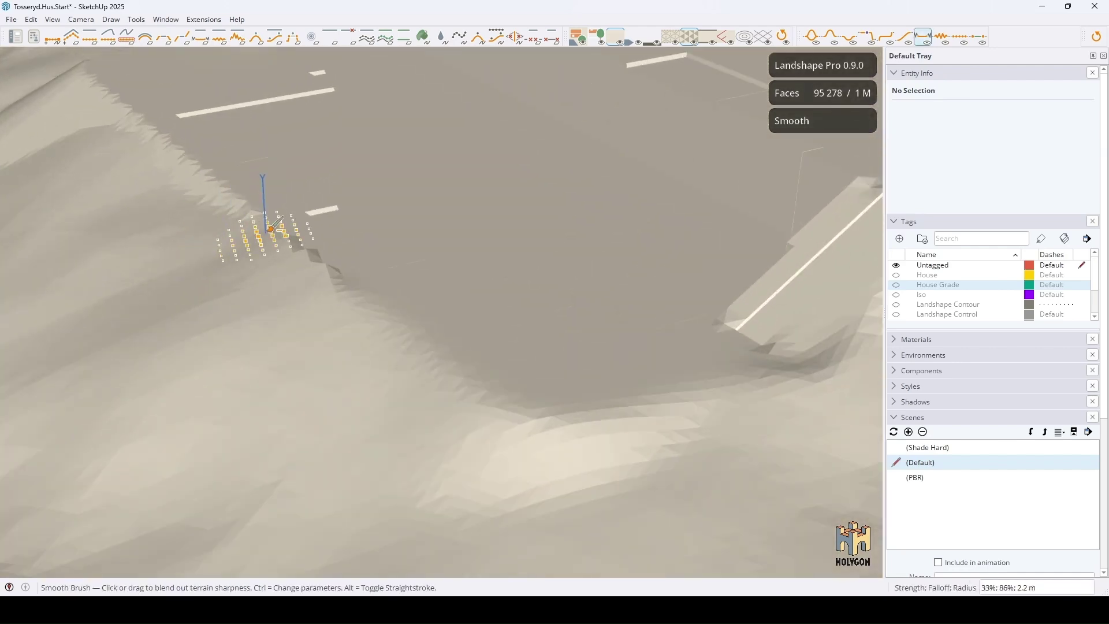
mouse_move(286, 244)
mouse_down()
mouse_move(273, 210)
mouse_move(156, 131)
mouse_up()
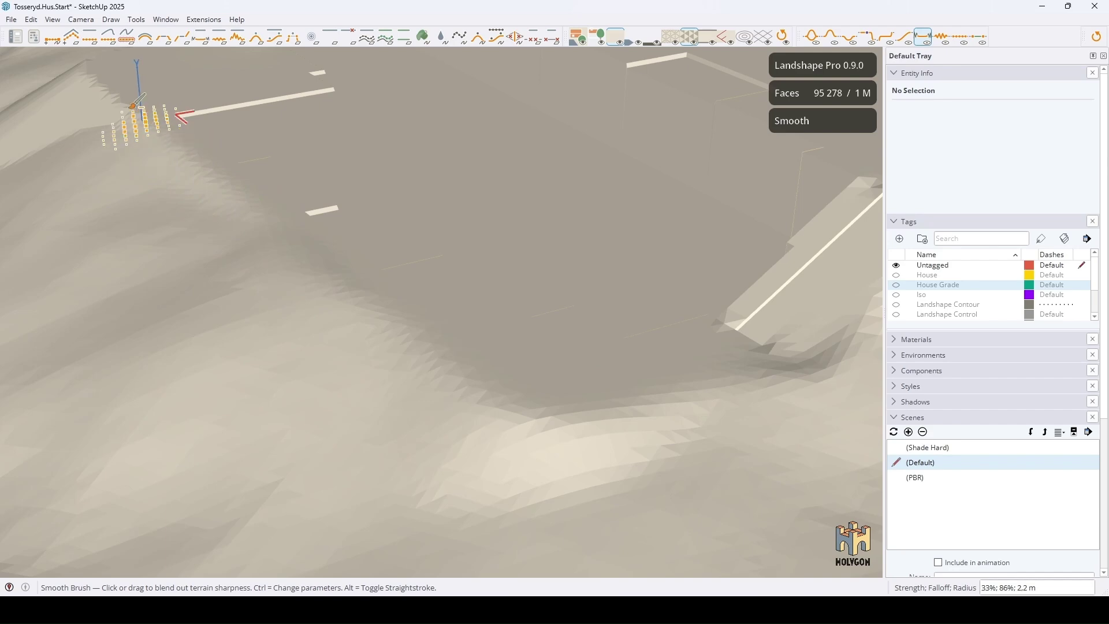
mouse_move(141, 111)
middle_down()
mouse_move(285, 240)
mouse_move(622, 380)
mouse_move(742, 355)
mouse_move(397, 396)
mouse_move(459, 408)
middle_up()
scroll(743, 354, down, 3)
scroll(316, 365, up, 3)
mouse_move(324, 368)
mouse_down()
mouse_move(265, 344)
mouse_move(319, 329)
mouse_move(395, 394)
mouse_move(433, 405)
mouse_move(493, 390)
mouse_move(572, 399)
mouse_move(580, 526)
mouse_up()
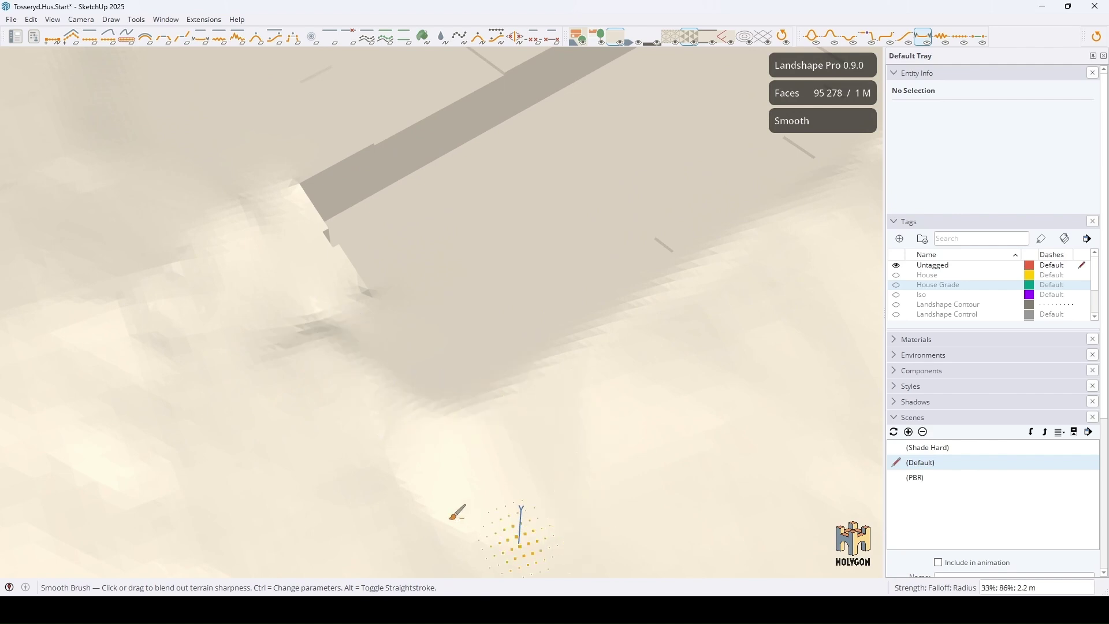
key(space)
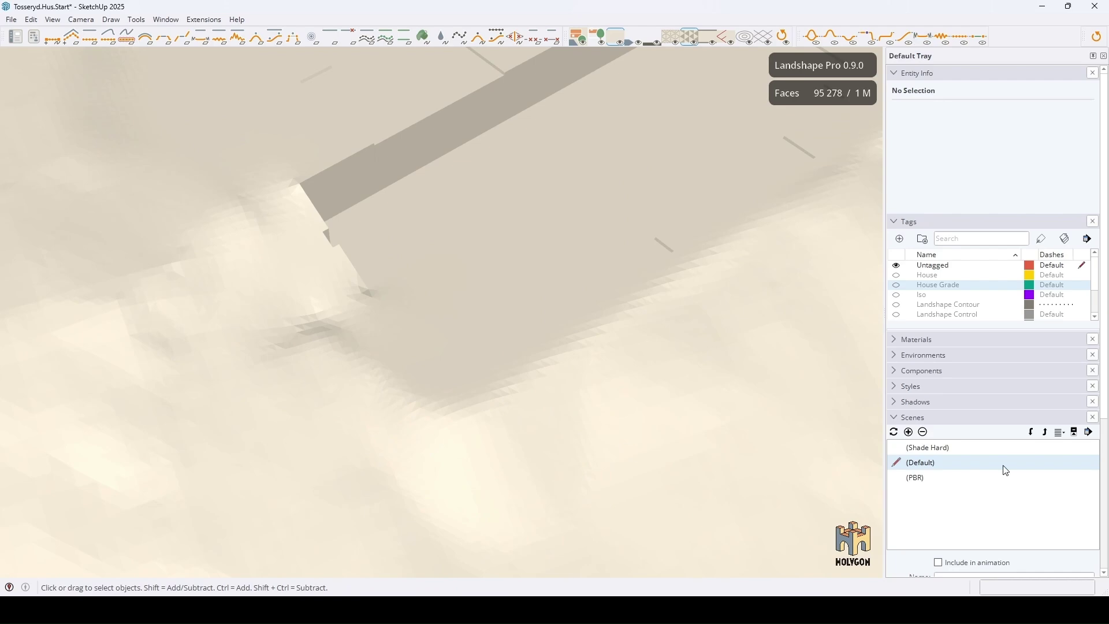
click(924, 450)
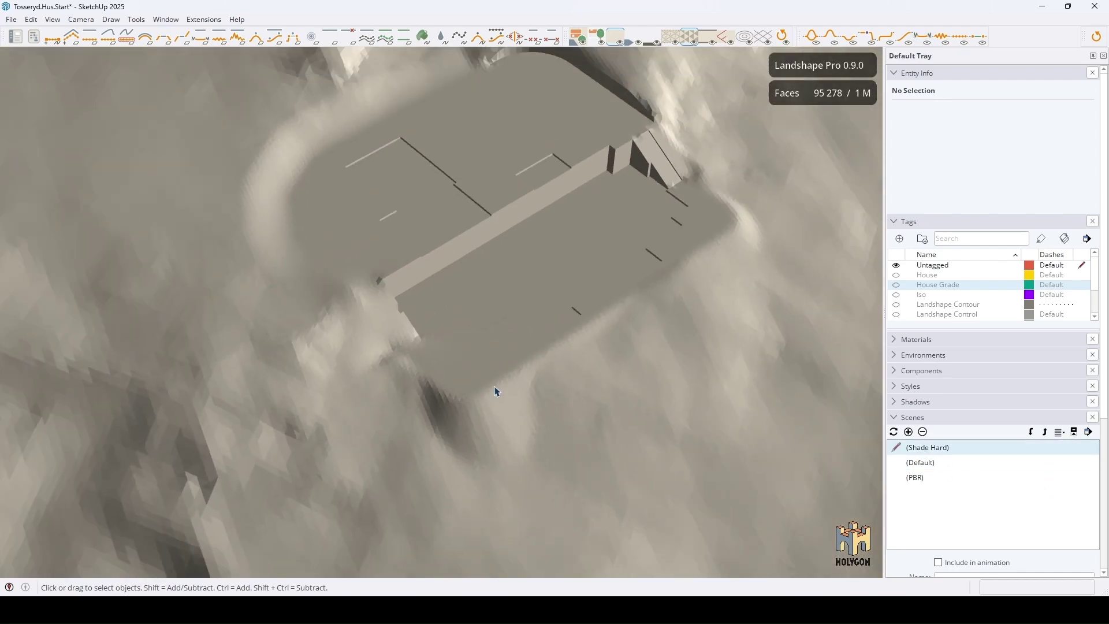
mouse_move(496, 389)
middle_down()
mouse_move(537, 191)
mouse_move(522, 309)
middle_up()
scroll(266, 179, up, 2)
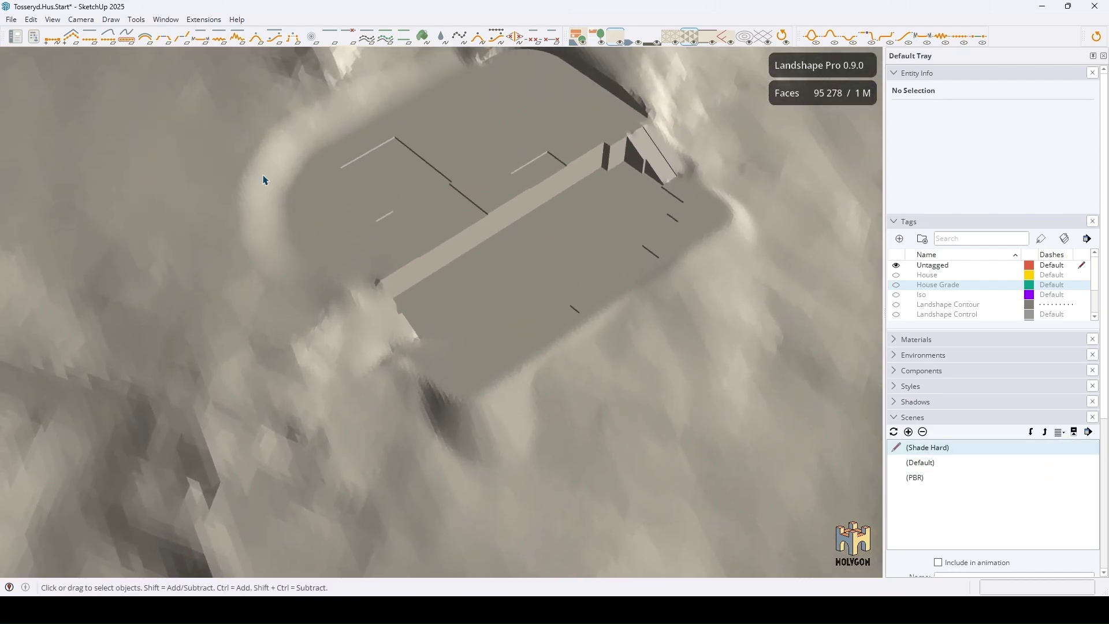
scroll(293, 188, up, 3)
scroll(295, 192, up, 3)
scroll(295, 193, up, 2)
scroll(390, 257, up, 1)
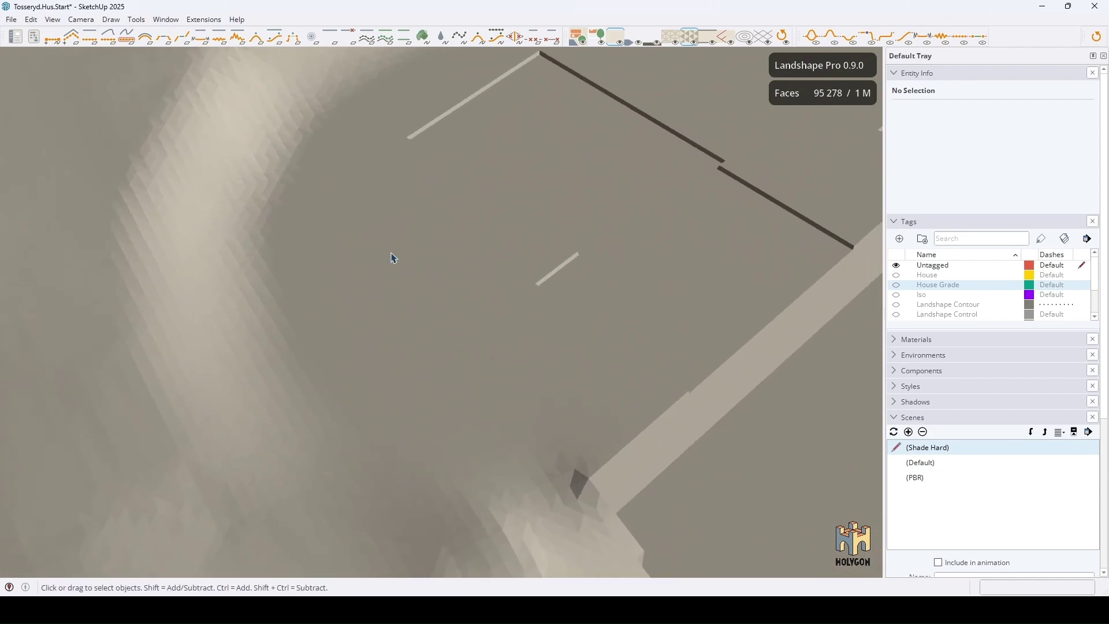
click(933, 469)
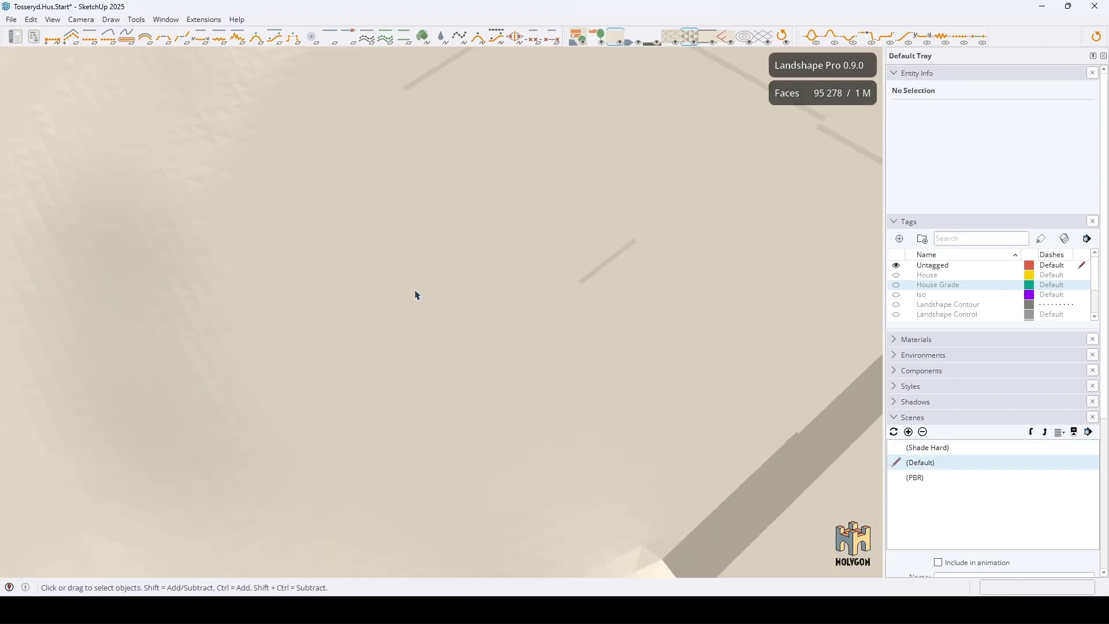
mouse_move(424, 327)
middle_down()
mouse_move(405, 158)
mouse_move(379, 162)
middle_up()
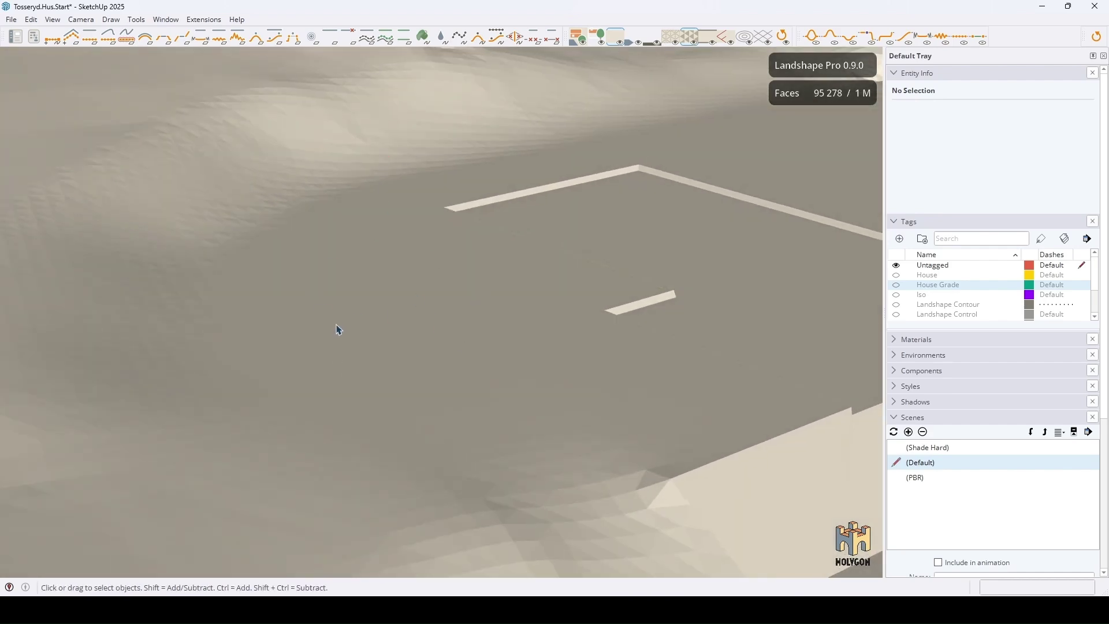
scroll(354, 322, down, 2)
scroll(331, 342, down, 2)
scroll(342, 374, down, 2)
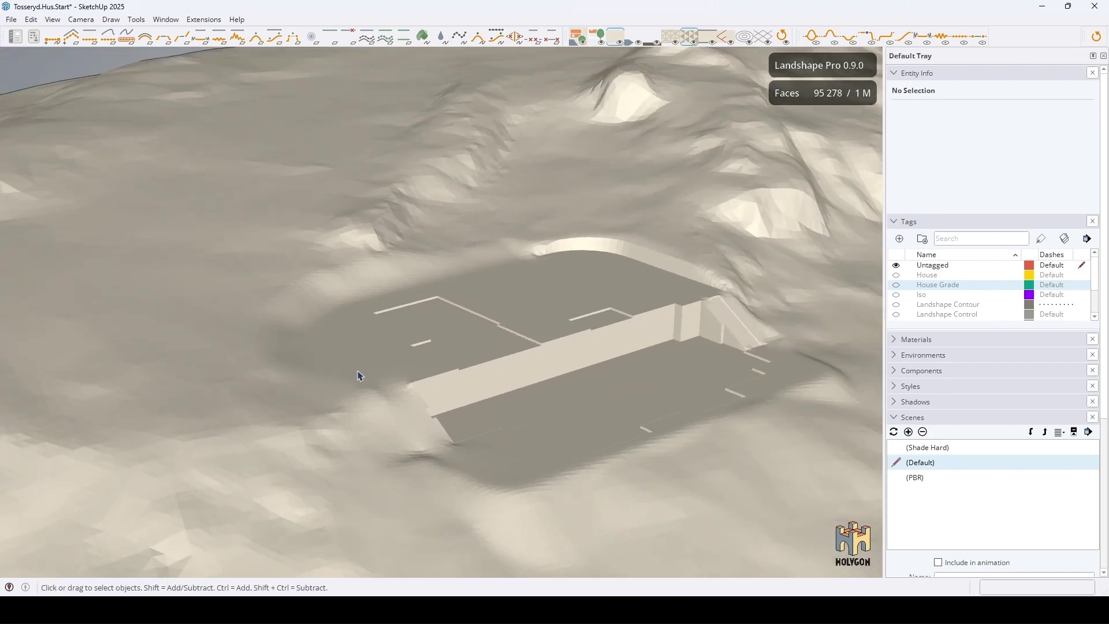
scroll(362, 376, down, 2)
middle_drag(564, 367, 545, 379)
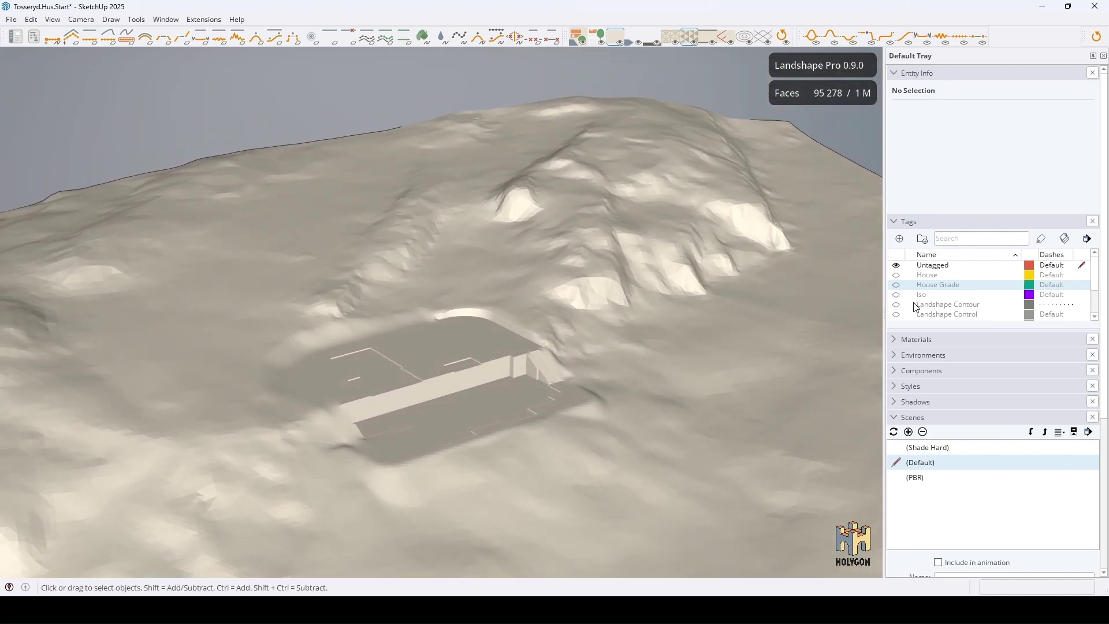
Show the Landshape Control tag and select the large and small pink boundary groups
click(897, 315)
scroll(490, 325, down, 2)
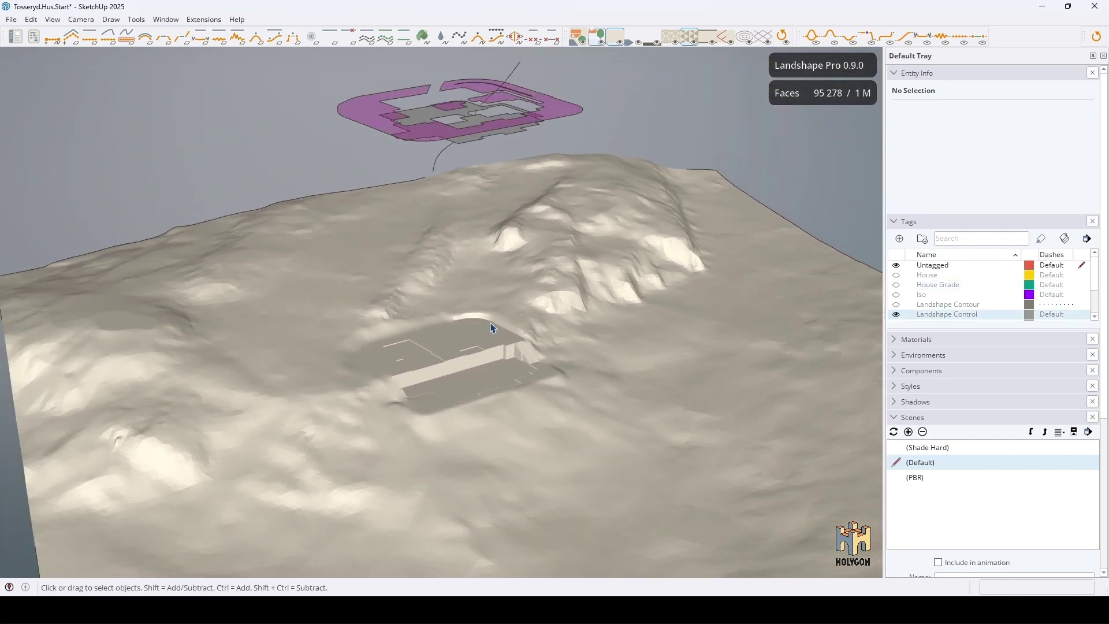
scroll(508, 280, down, 2)
scroll(500, 411, down, 2)
scroll(520, 347, up, 2)
scroll(555, 243, up, 2)
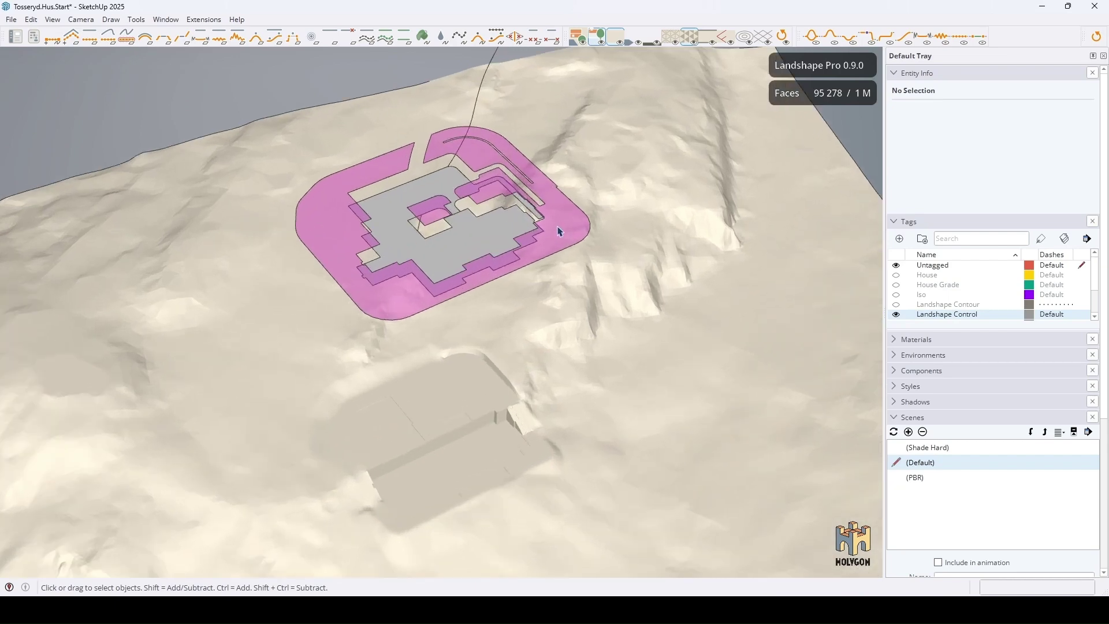
click(557, 230)
shift+click(438, 219)
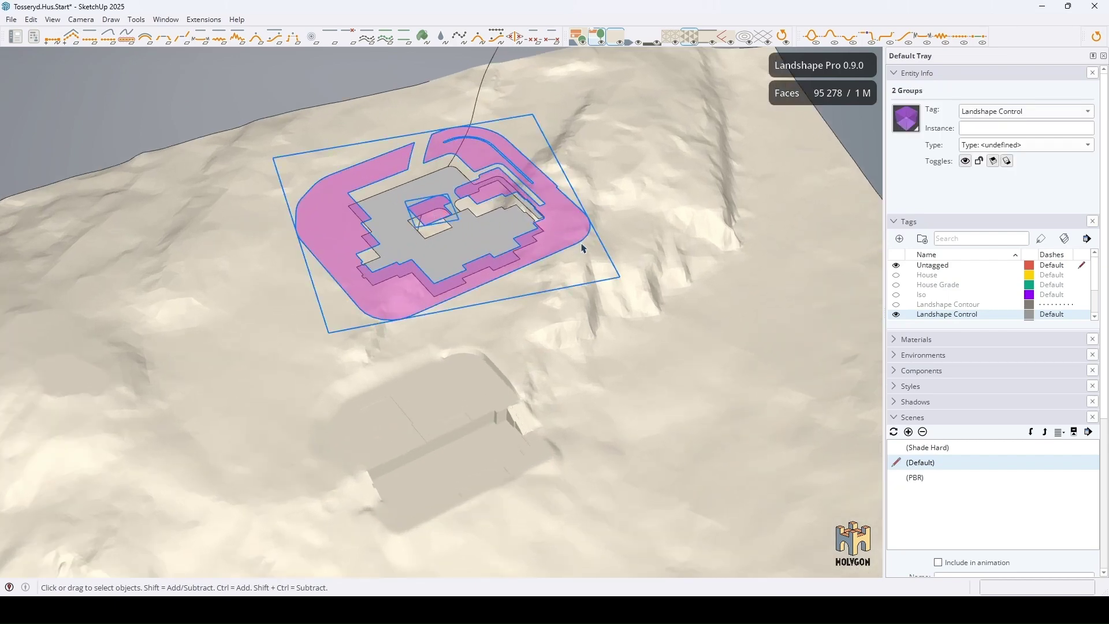
scroll(361, 459, up, 2)
scroll(361, 460, up, 2)
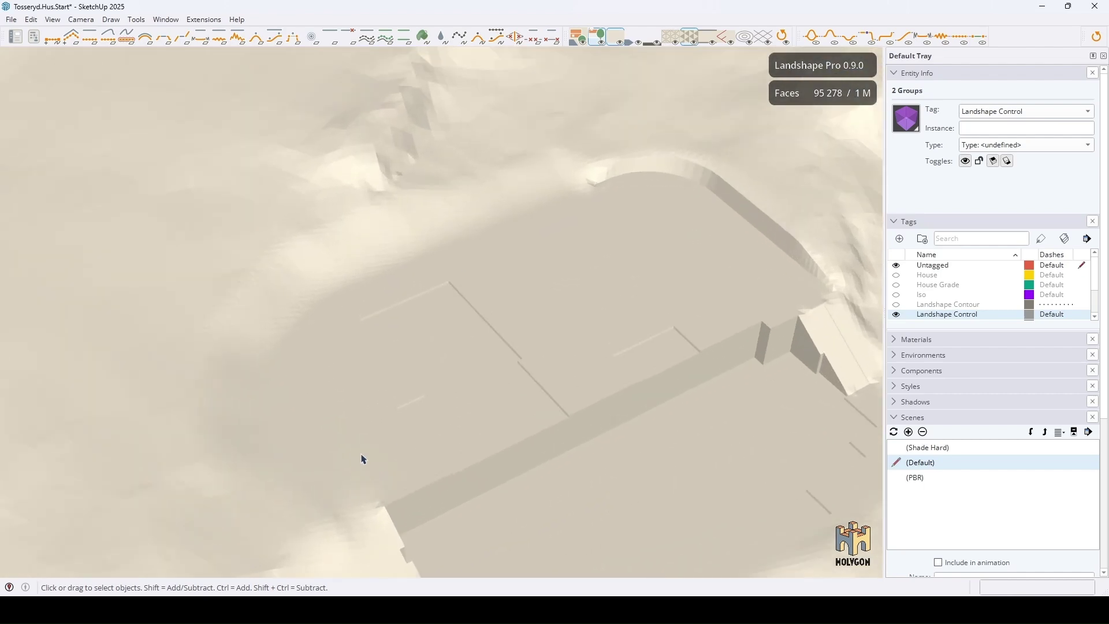
scroll(362, 459, down, 1)
scroll(434, 444, down, 3)
scroll(434, 444, down, 2)
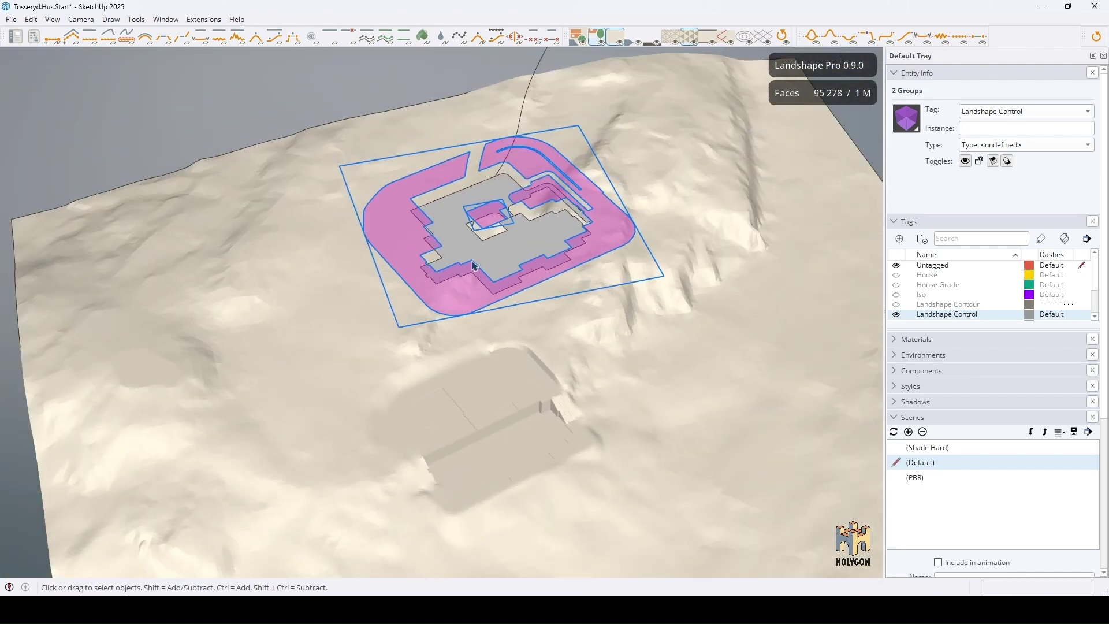
scroll(402, 474, up, 3)
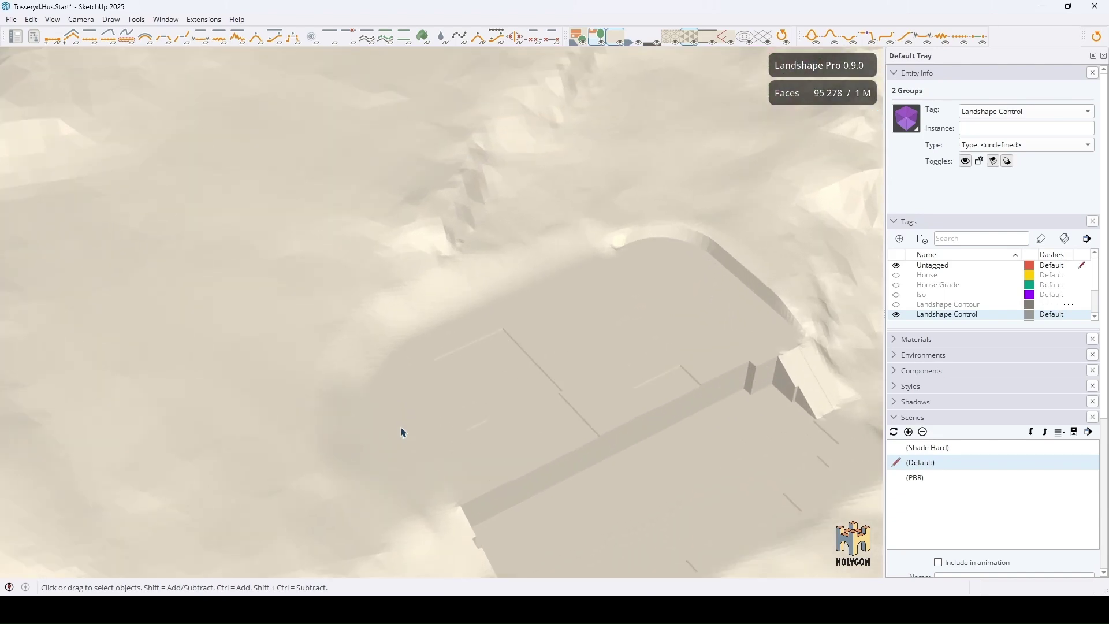
scroll(401, 434, up, 3)
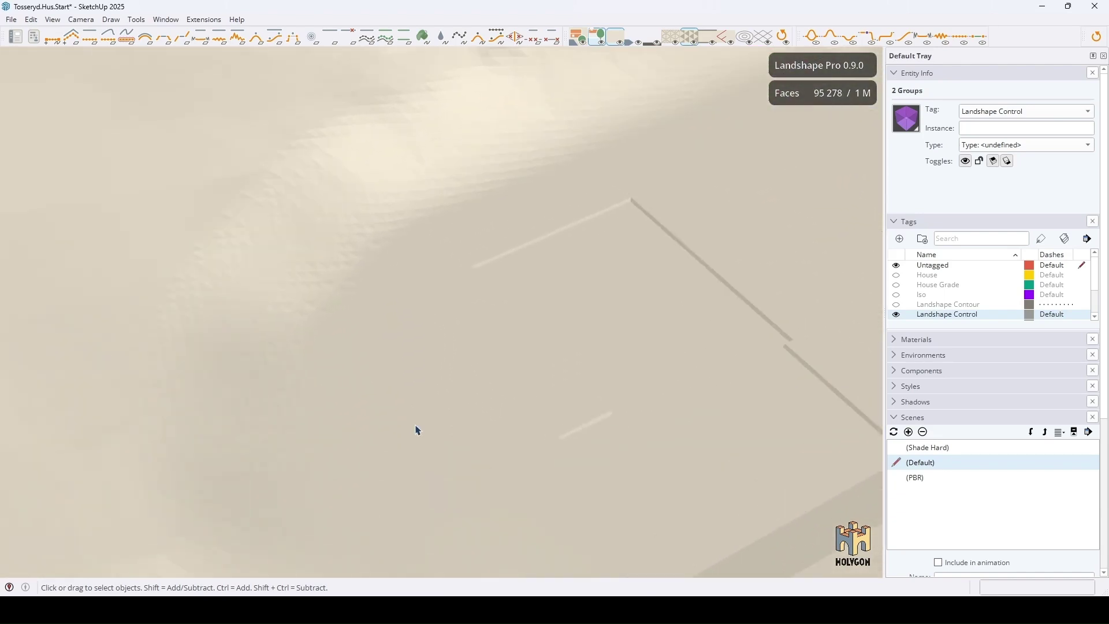
Apply Landshape Noise at 6% strength and 0,1 m falloff inside both control zones
click(216, 40)
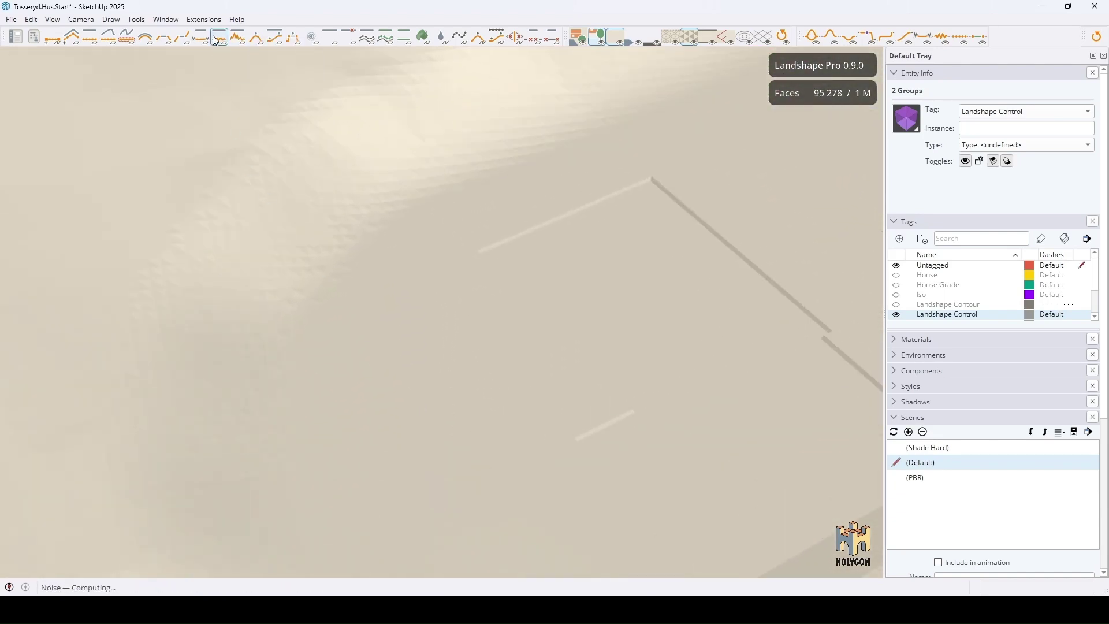
scroll(476, 304, down, 3)
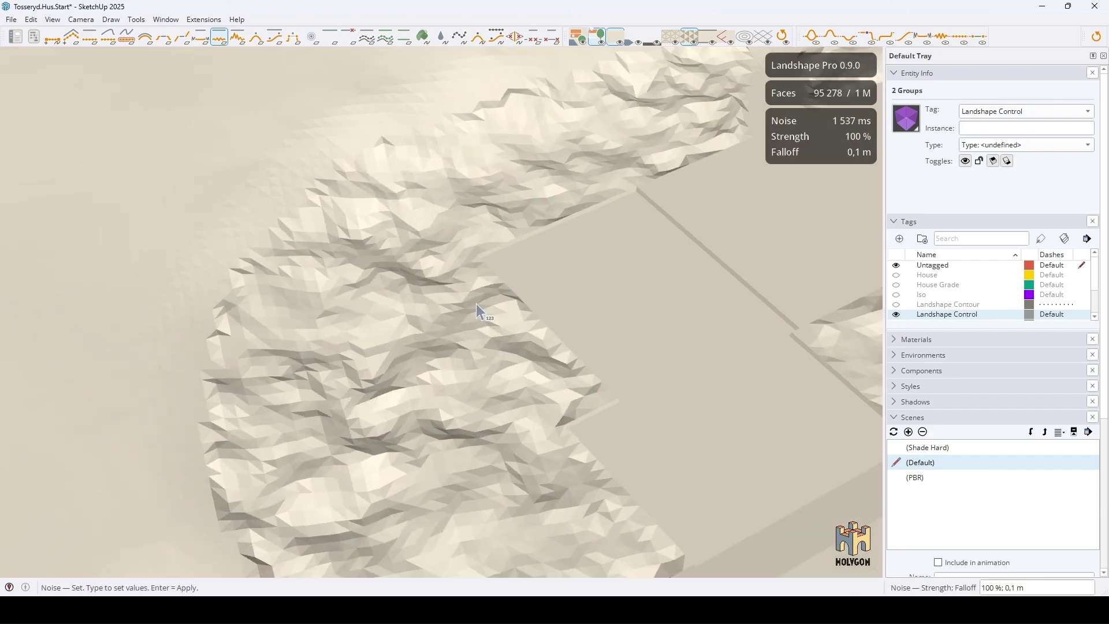
scroll(476, 304, down, 2)
mouse_move(476, 304)
middle_down()
mouse_move(519, 218)
mouse_move(531, 224)
middle_up()
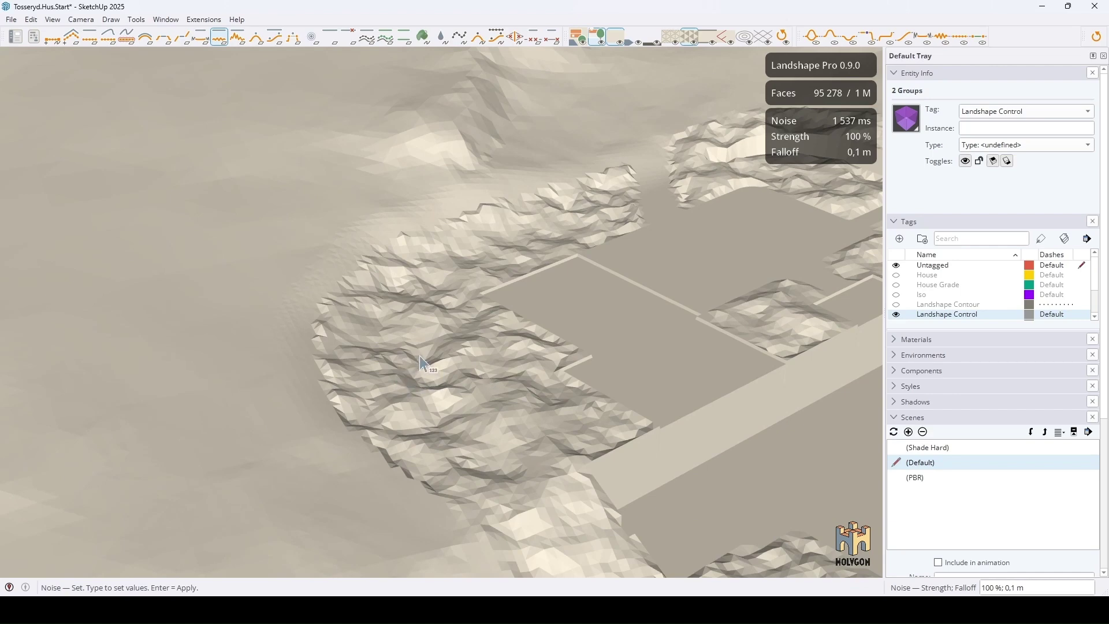
text(999)
key(Return)
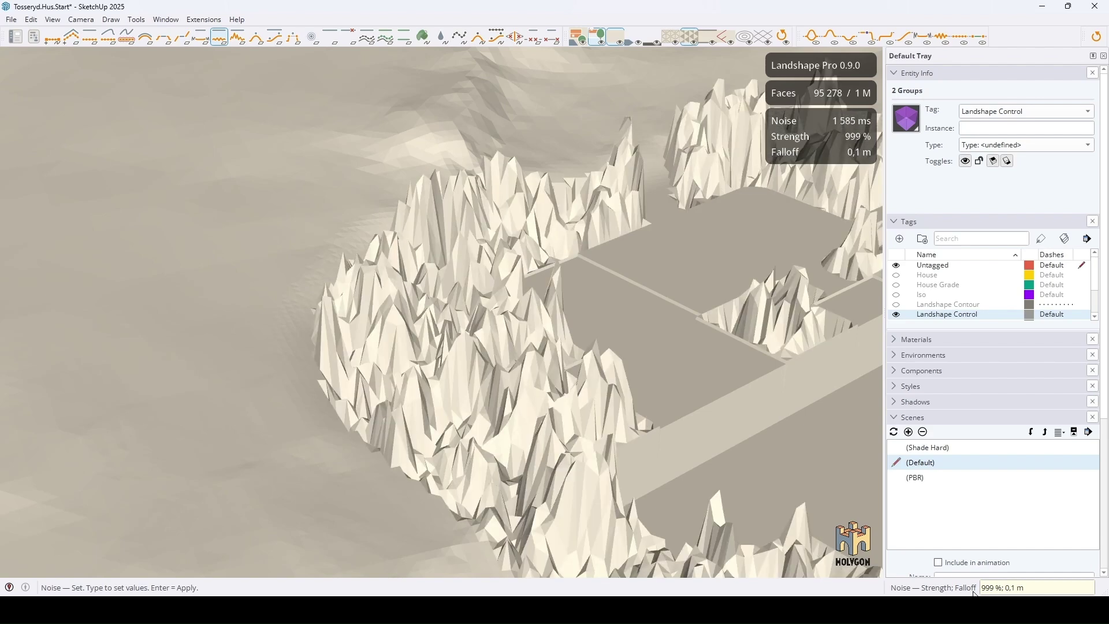
text(6)
key(Return)
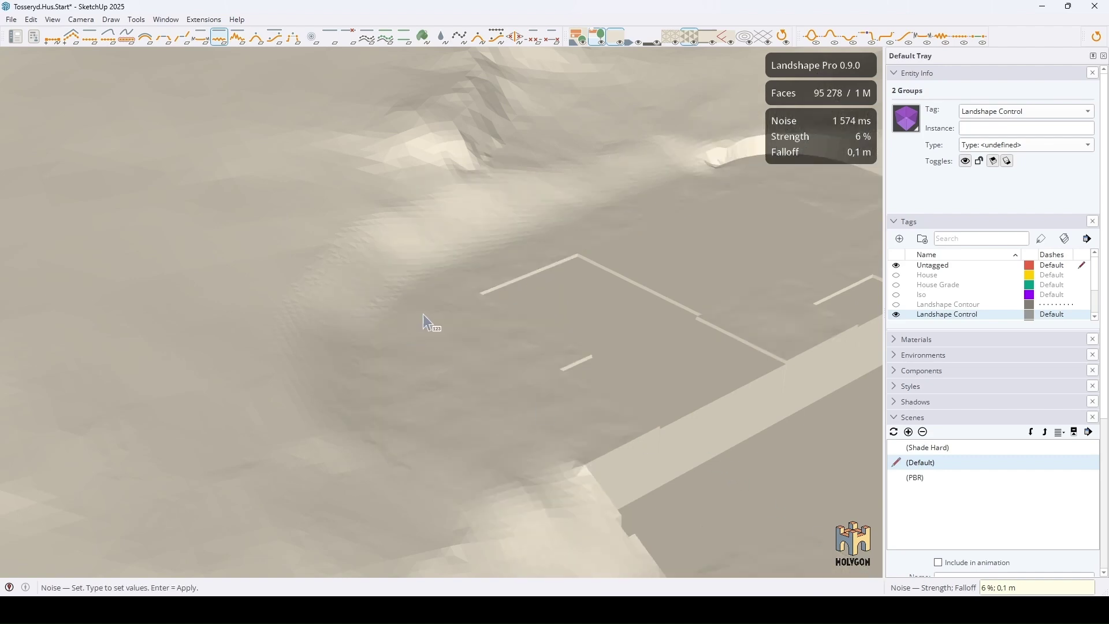
mouse_move(422, 396)
middle_down()
mouse_move(402, 440)
mouse_move(615, 383)
mouse_move(525, 460)
mouse_move(471, 447)
mouse_move(488, 443)
mouse_move(418, 457)
middle_up()
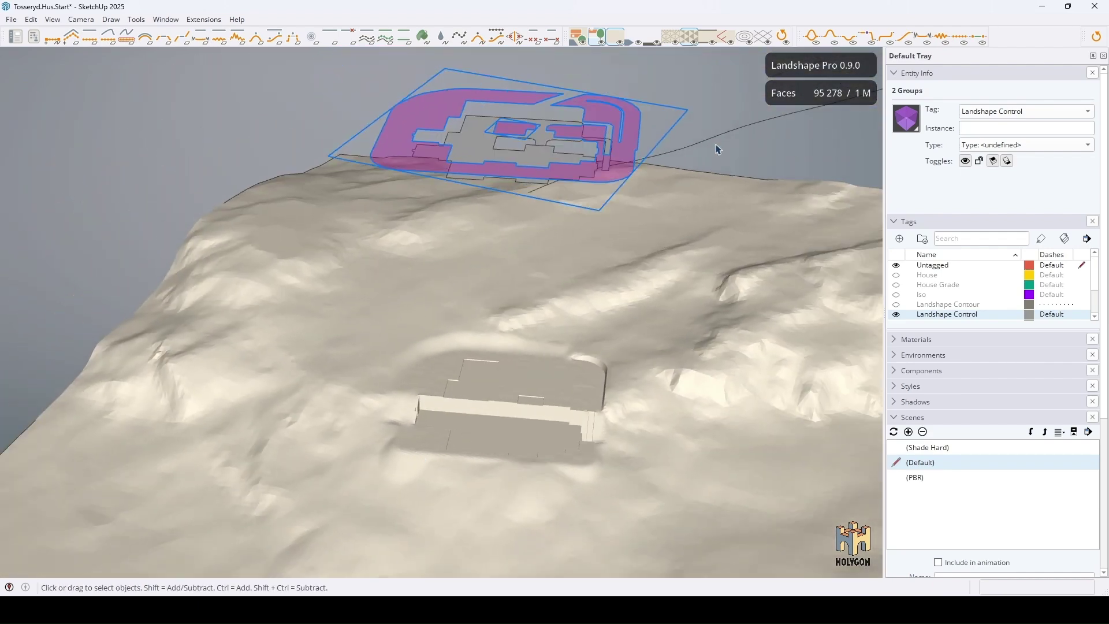
Build the road as 3;2;0,5 after trying 5 m width, then hide the Landshape Control tag
mouse_move(698, 126)
middle_down()
mouse_move(364, 446)
mouse_move(555, 399)
mouse_move(555, 425)
middle_up()
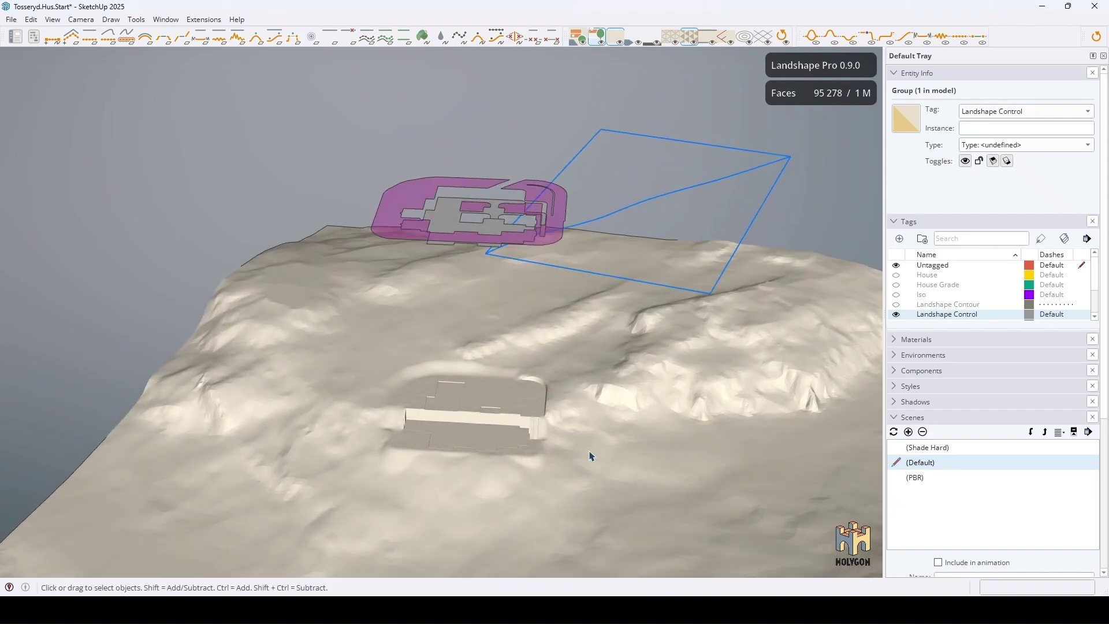
mouse_move(583, 461)
middle_down()
mouse_move(611, 413)
mouse_move(575, 426)
middle_up()
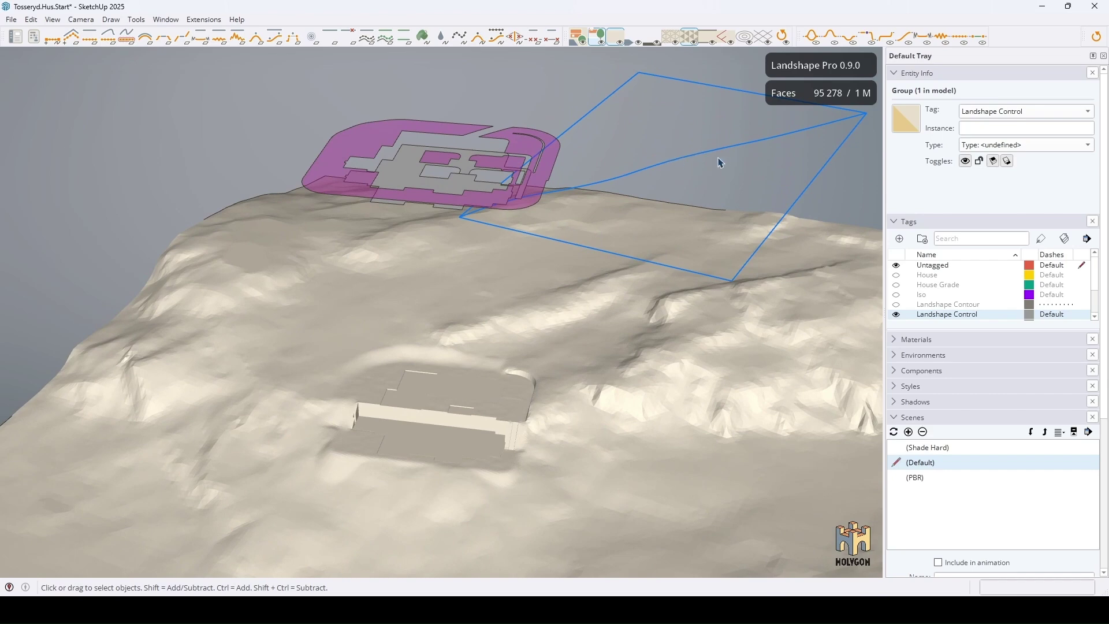
click(293, 39)
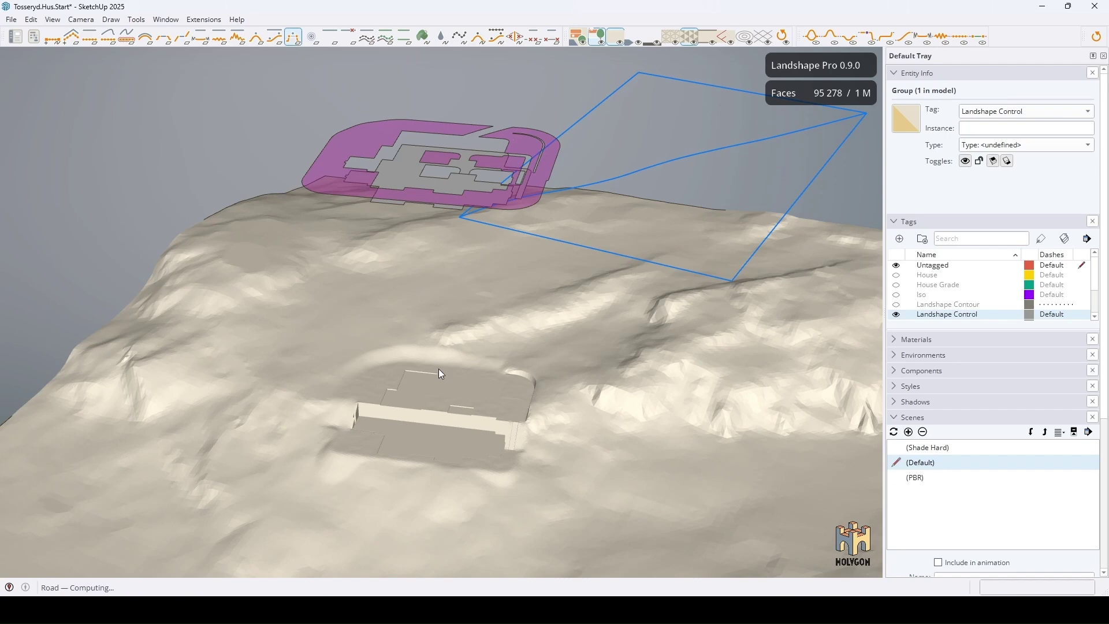
scroll(438, 370, up, 2)
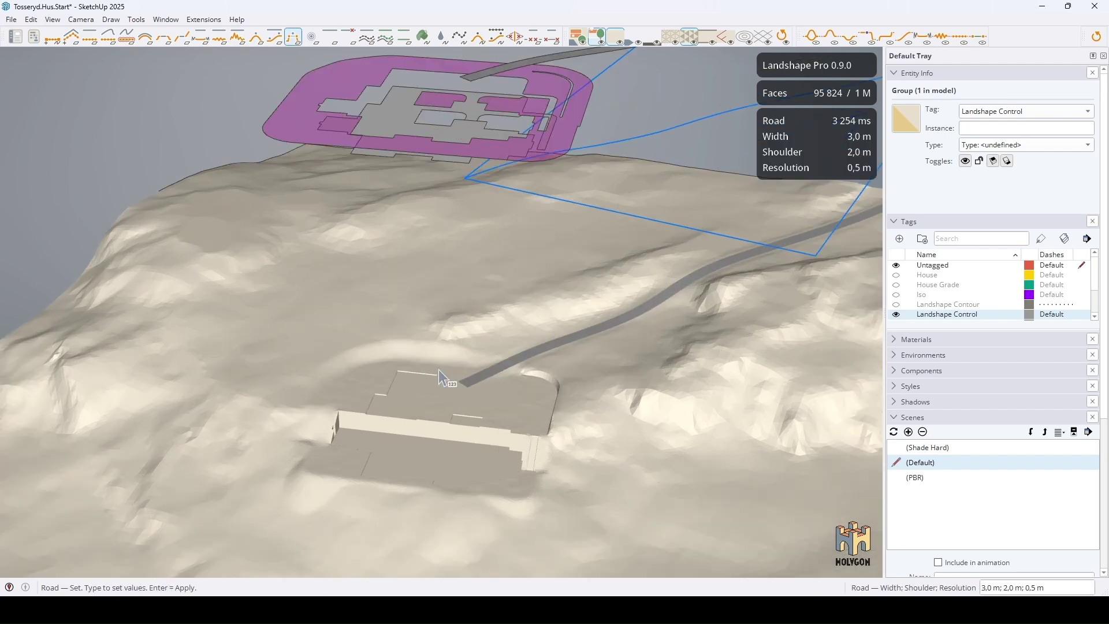
middle_drag(584, 414, 735, 396)
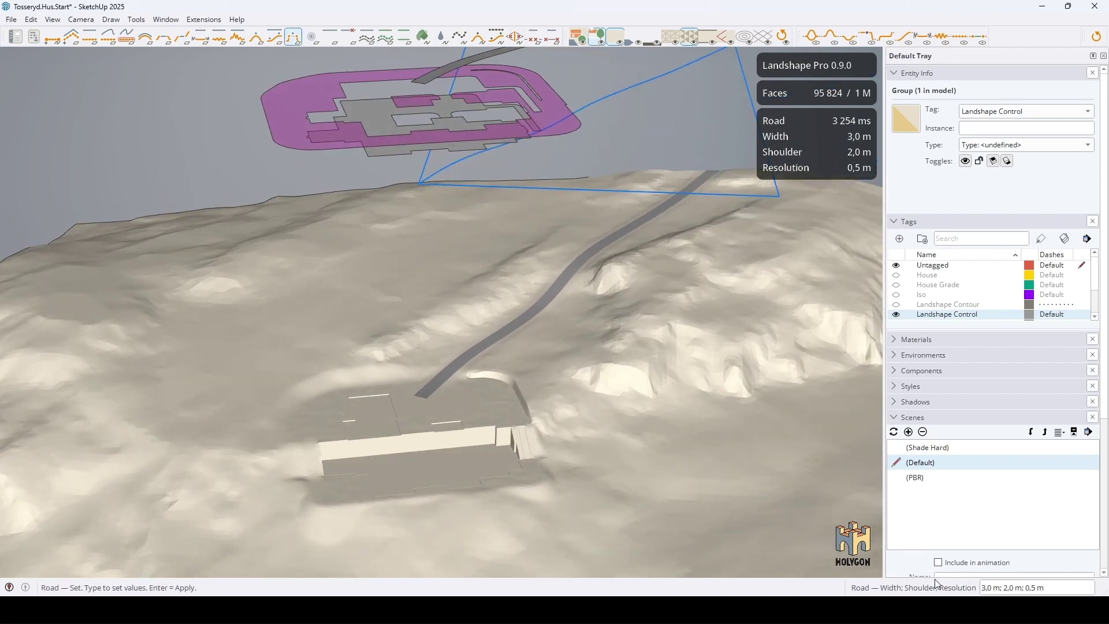
text(5)
key(Return)
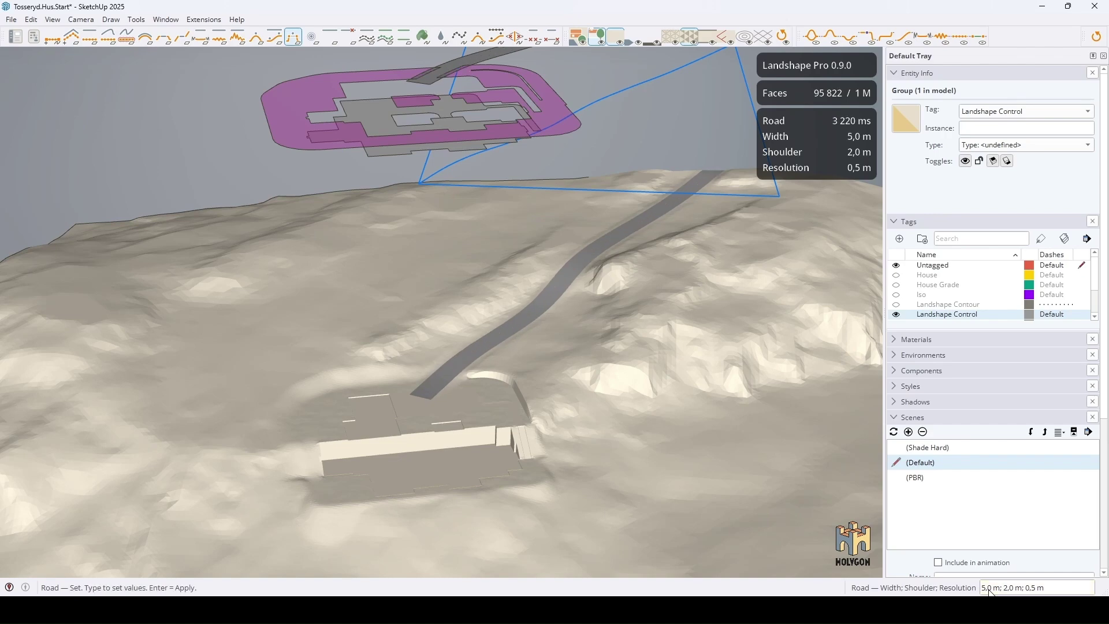
text(3)
key(Return)
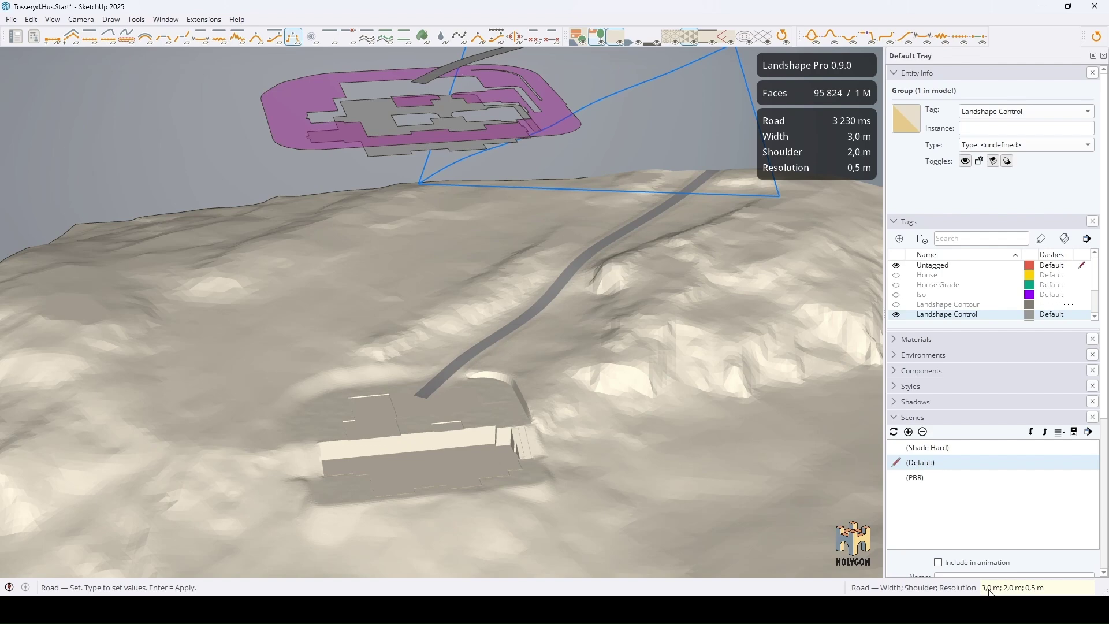
key(space)
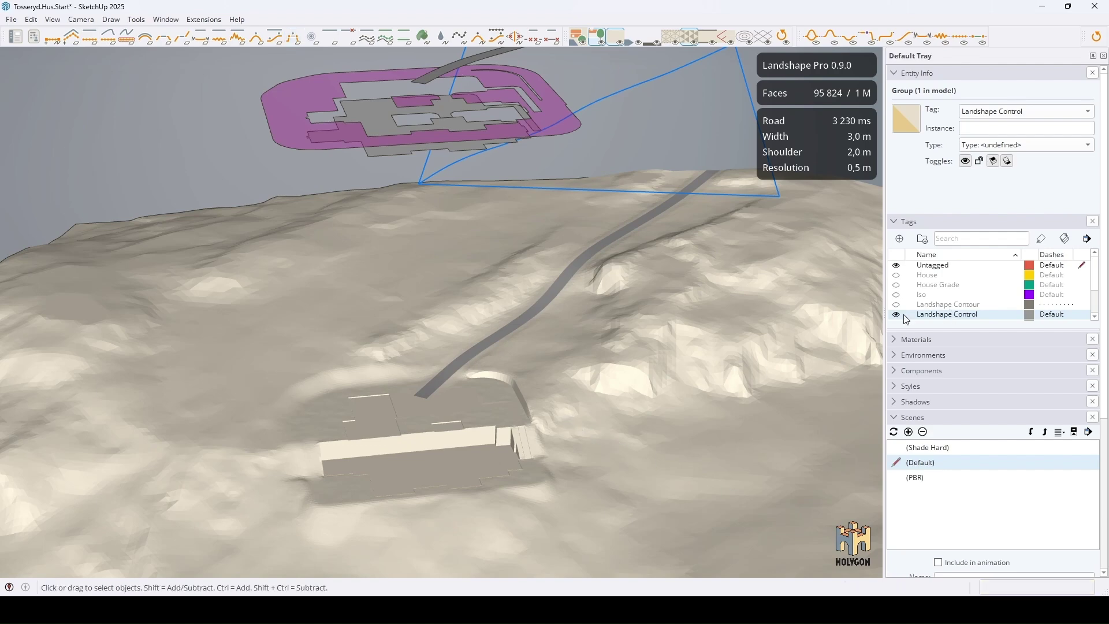
click(896, 314)
scroll(433, 309, down, 3)
mouse_move(434, 310)
middle_down()
mouse_move(447, 428)
mouse_move(396, 428)
middle_up()
scroll(463, 456, up, 4)
scroll(462, 456, up, 3)
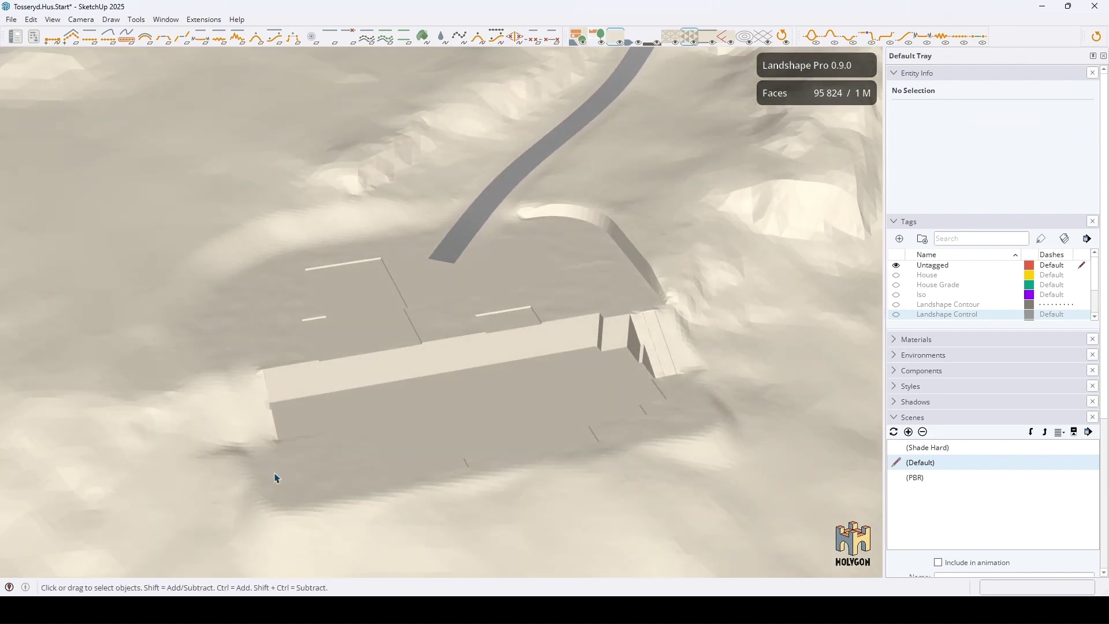
scroll(440, 359, down, 1)
scroll(426, 368, down, 1)
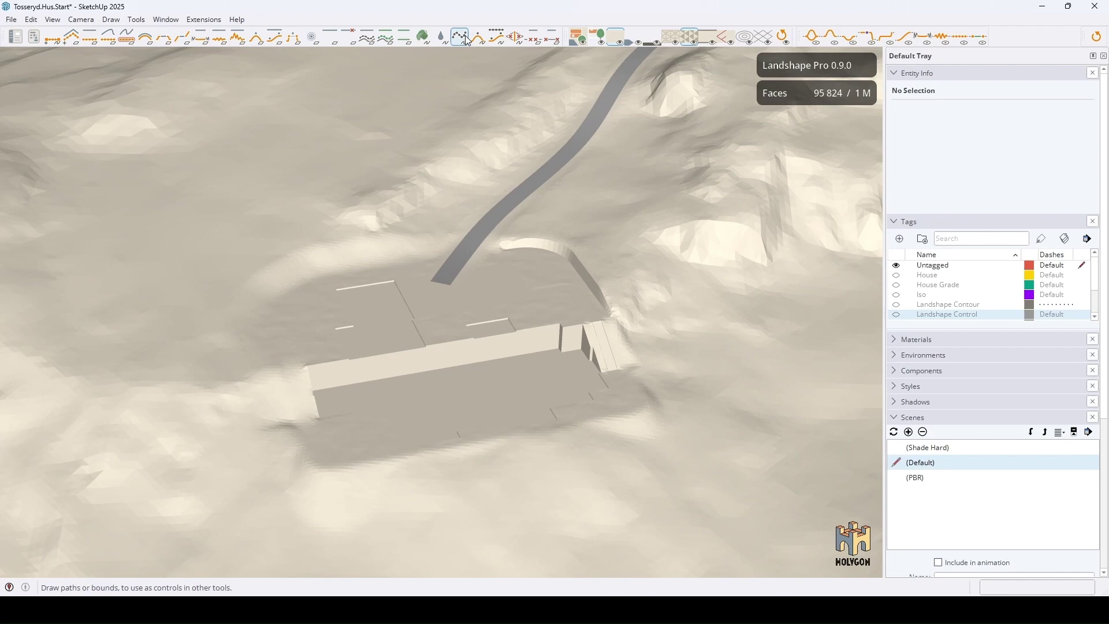
Trace a closed Landshape bound around the house
click(460, 37)
mouse_move(565, 168)
mouse_down()
mouse_move(330, 169)
mouse_move(765, 423)
mouse_up()
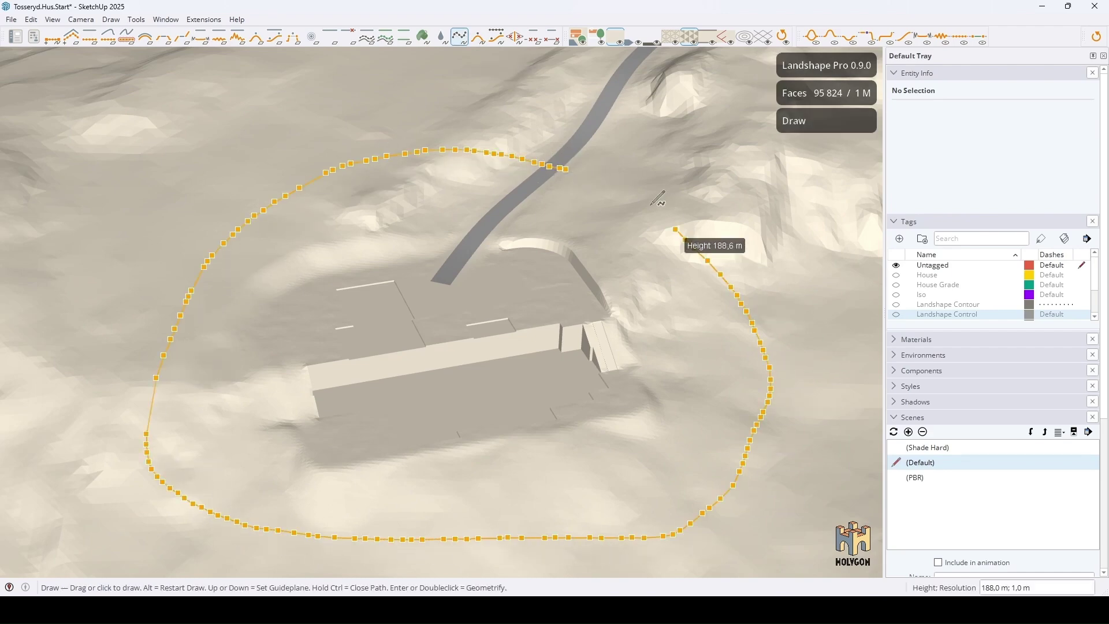
drag(765, 422, 566, 168)
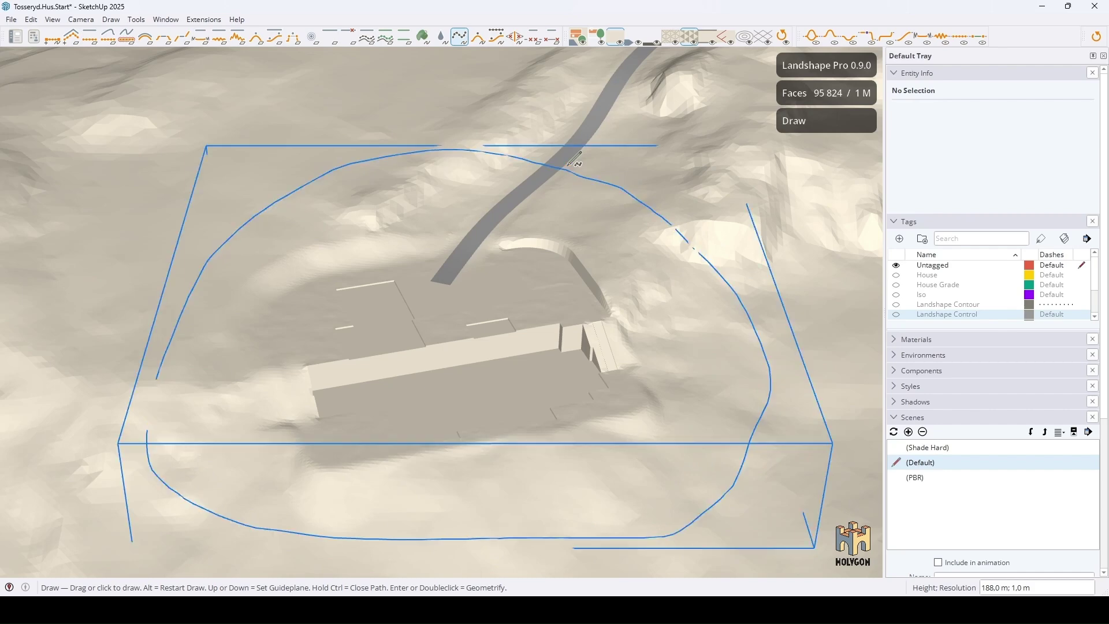
Run Holygon Landshape's Flip Jagged Diagonals on the terrain and view the whole site
click(210, 16)
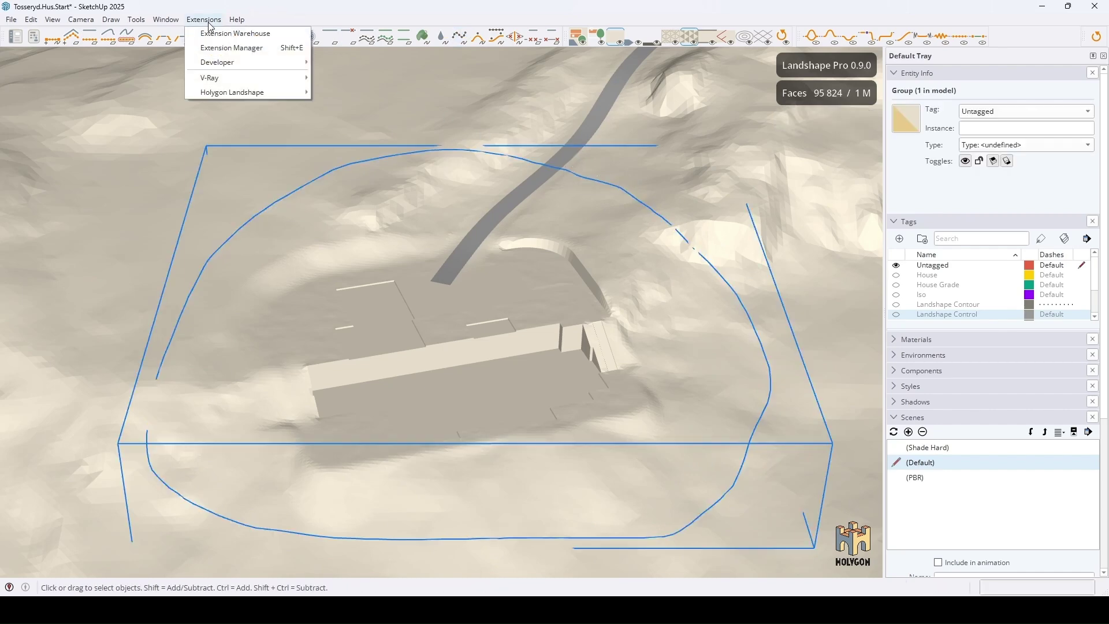
mouse_move(246, 253)
middle_down()
mouse_move(293, 320)
mouse_move(444, 271)
middle_up()
scroll(293, 320, up, 5)
scroll(292, 320, up, 3)
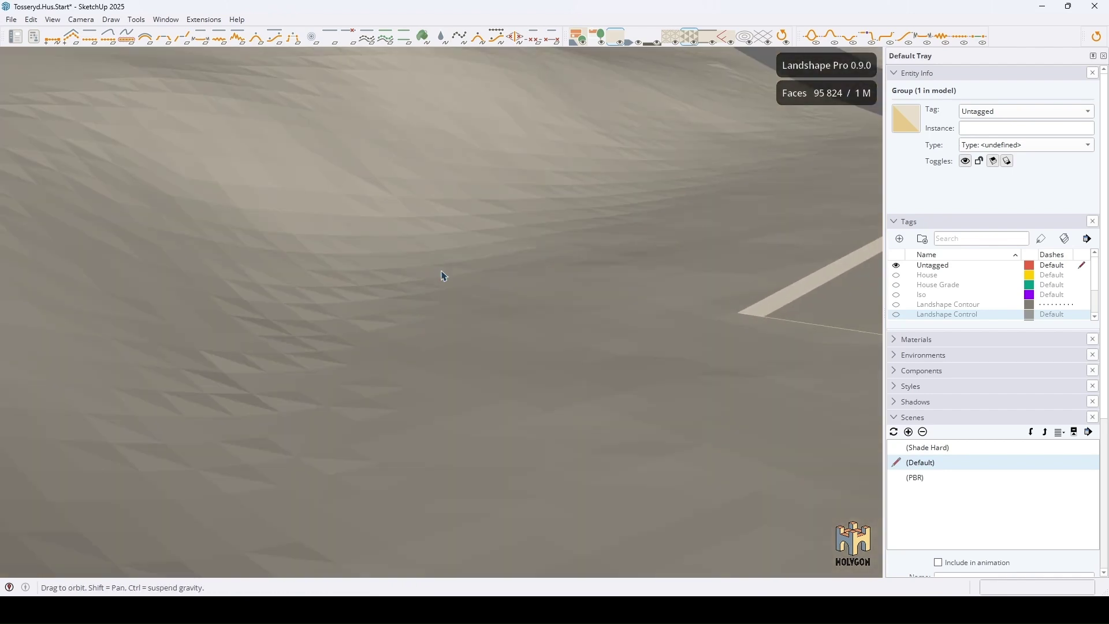
click(205, 19)
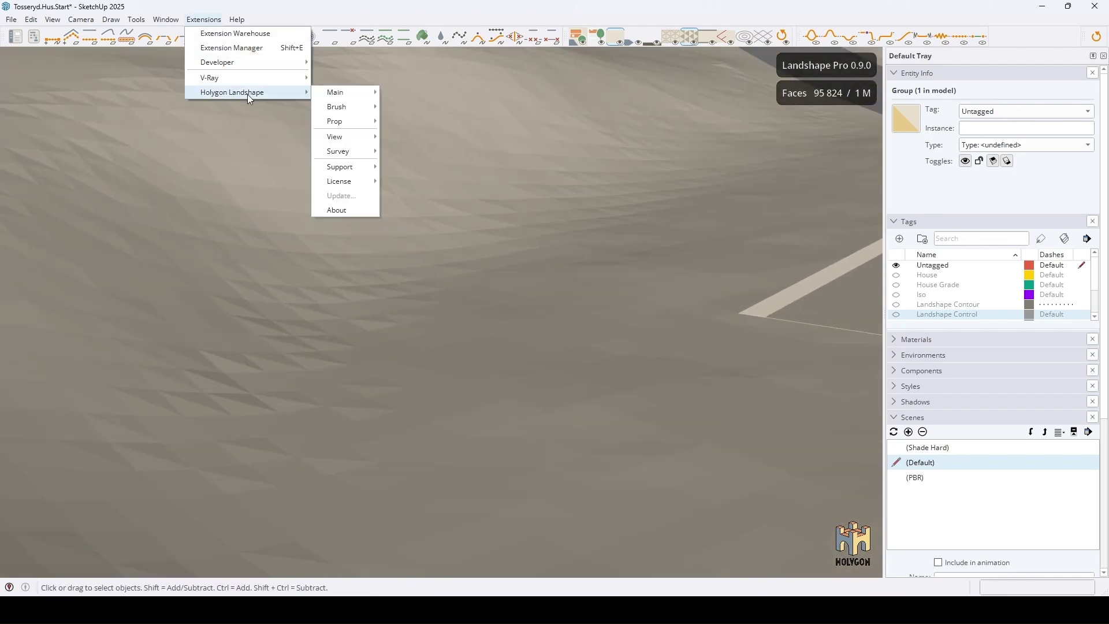
mouse_move(335, 121)
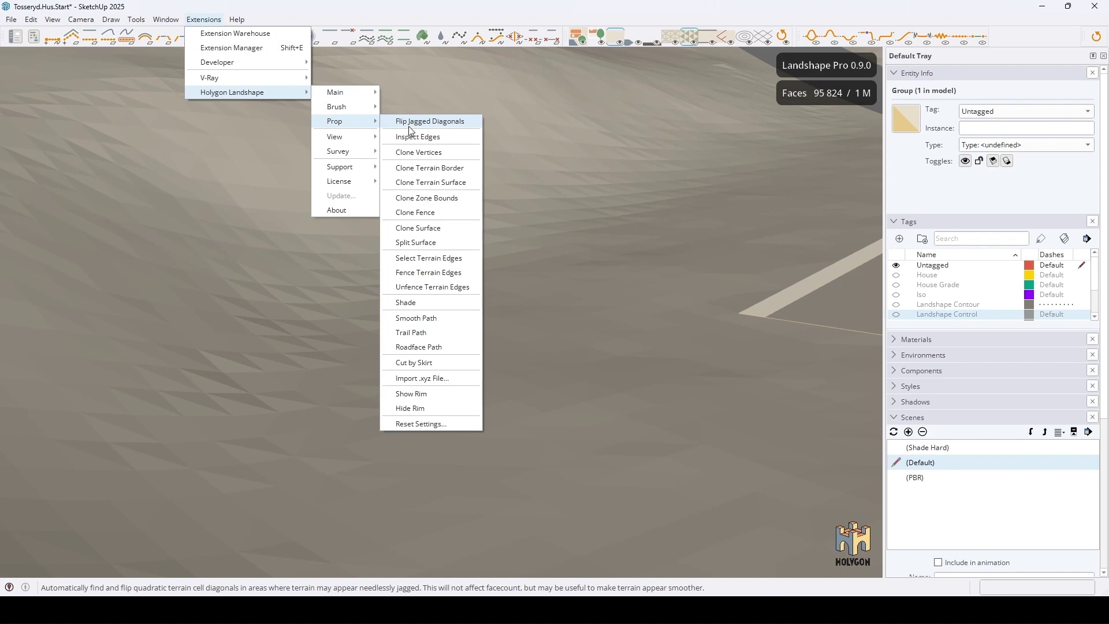
click(410, 130)
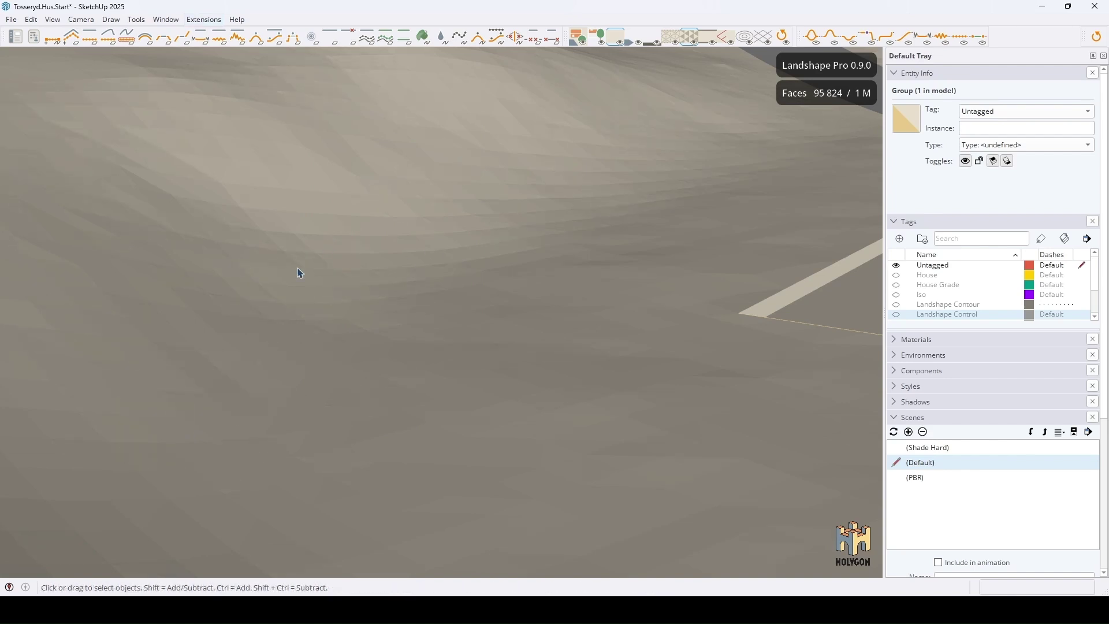
scroll(313, 265, down, 1)
scroll(314, 265, down, 1)
scroll(314, 265, down, 1)
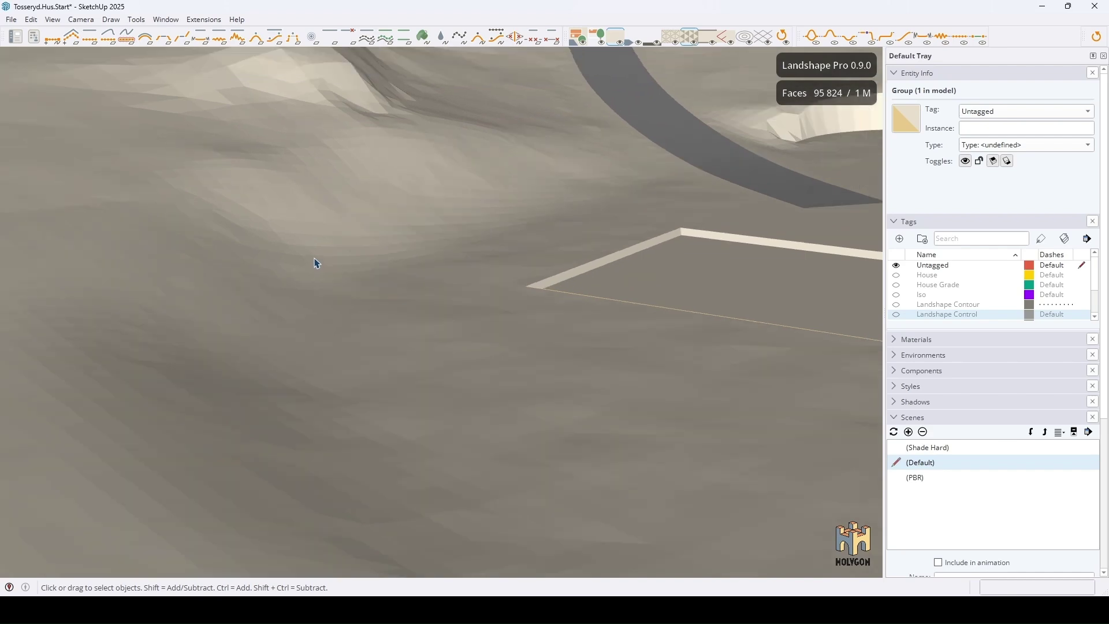
scroll(314, 265, down, 2)
scroll(314, 265, down, 2)
middle_drag(314, 264, 292, 306)
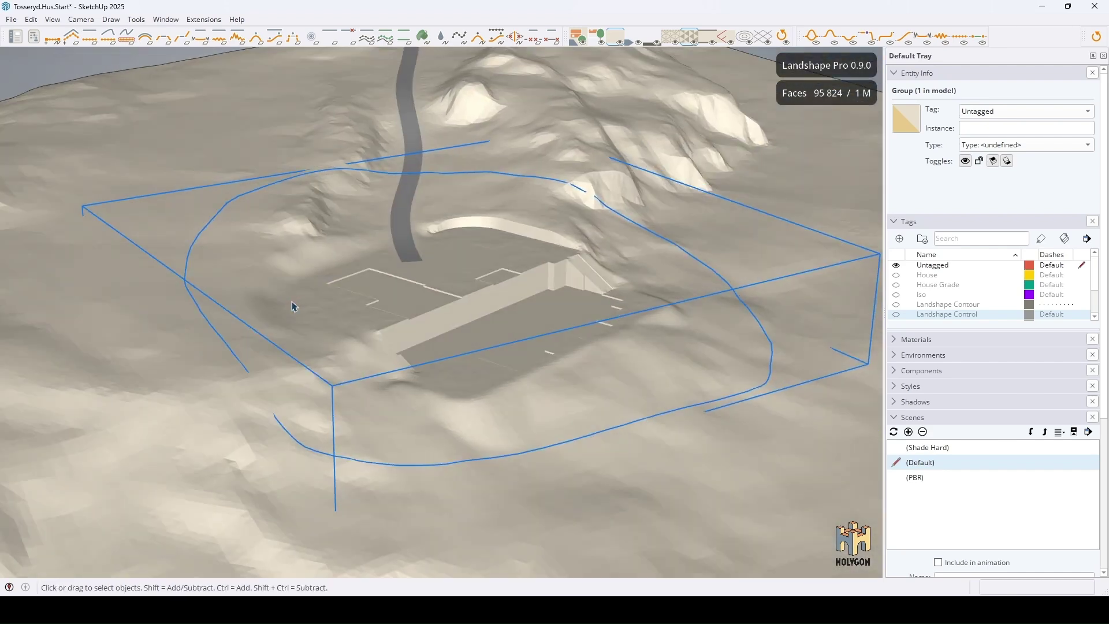
middle_drag(607, 317, 396, 329)
scroll(483, 315, up, 1)
scroll(482, 316, up, 3)
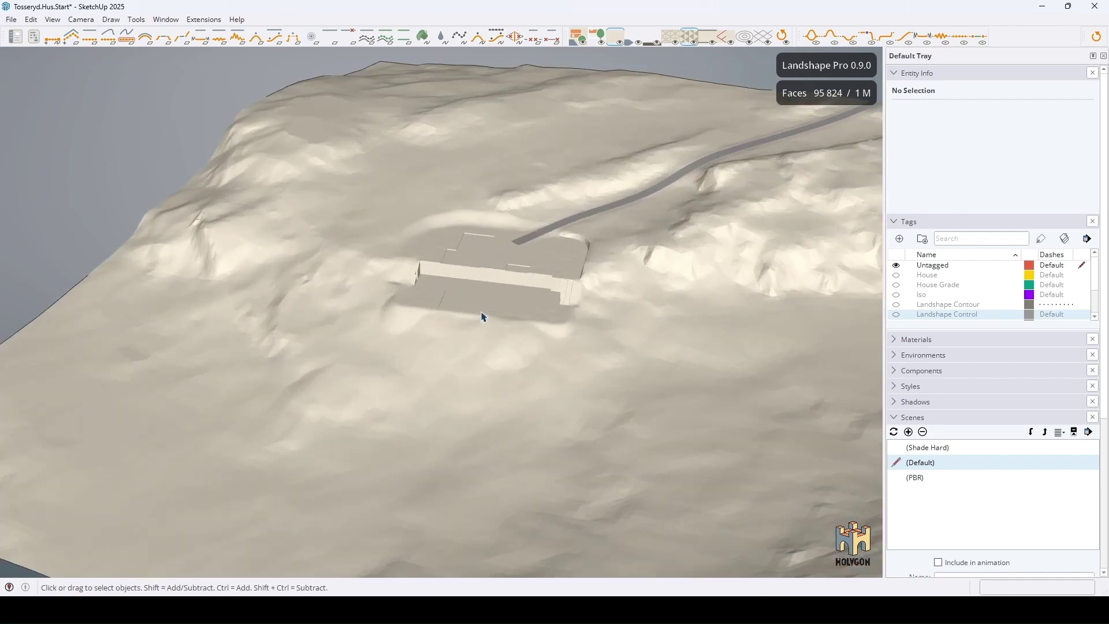
scroll(556, 360, down, 3)
scroll(488, 346, down, 3)
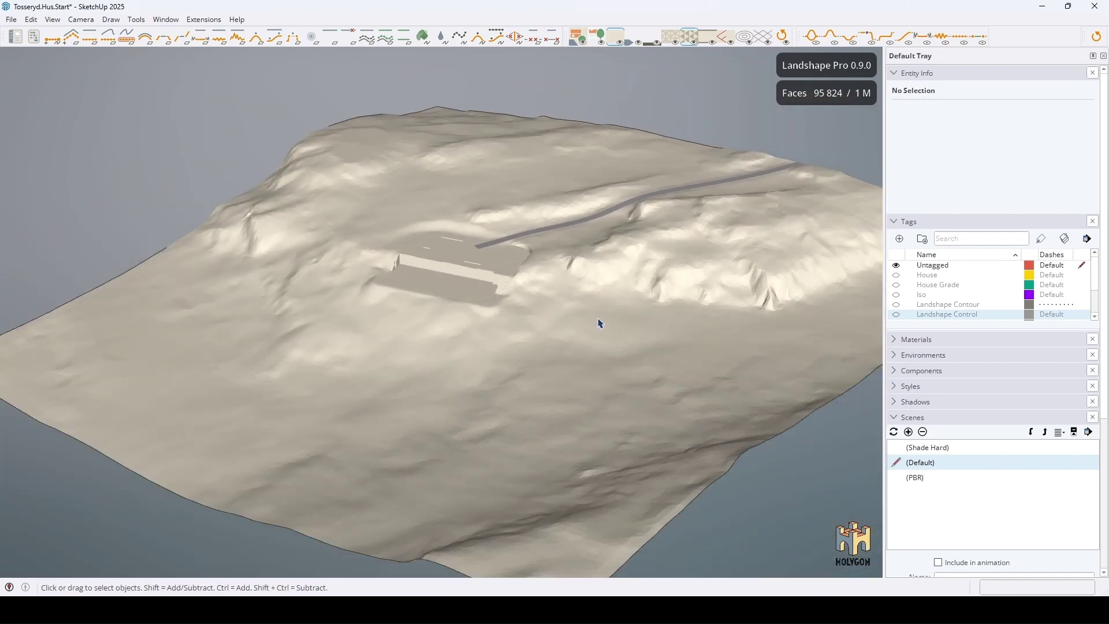
scroll(599, 321, down, 3)
scroll(587, 332, down, 2)
scroll(558, 344, up, 2)
scroll(560, 345, up, 2)
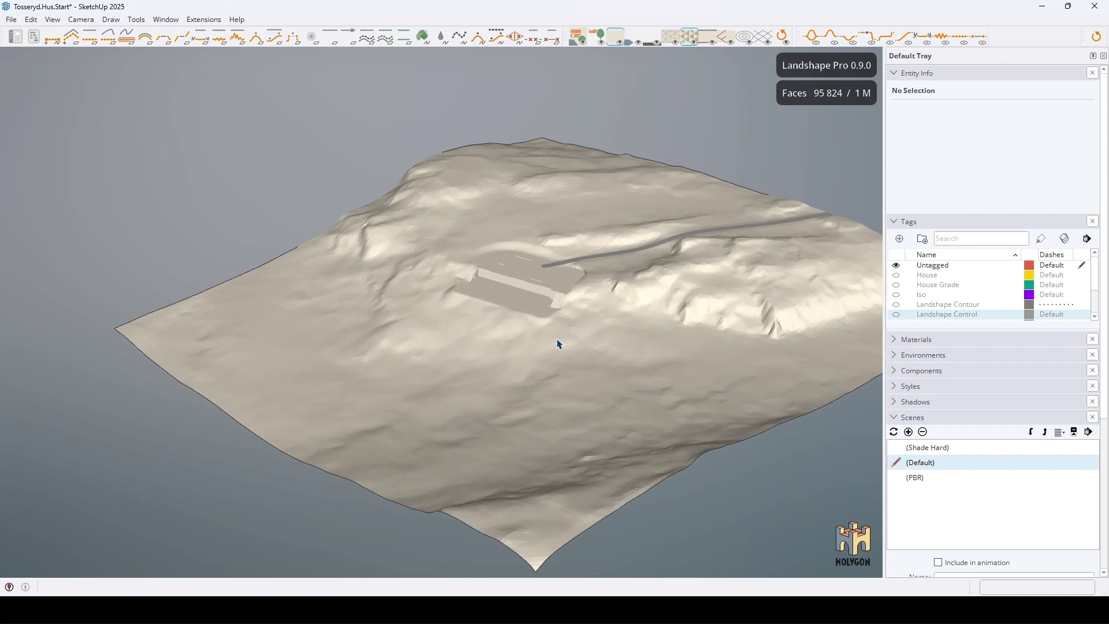
Apply Landshape slope shading to the terrain plot group: green slopes, white steep areas
mouse_move(560, 344)
middle_down()
mouse_move(599, 356)
mouse_move(593, 349)
middle_up()
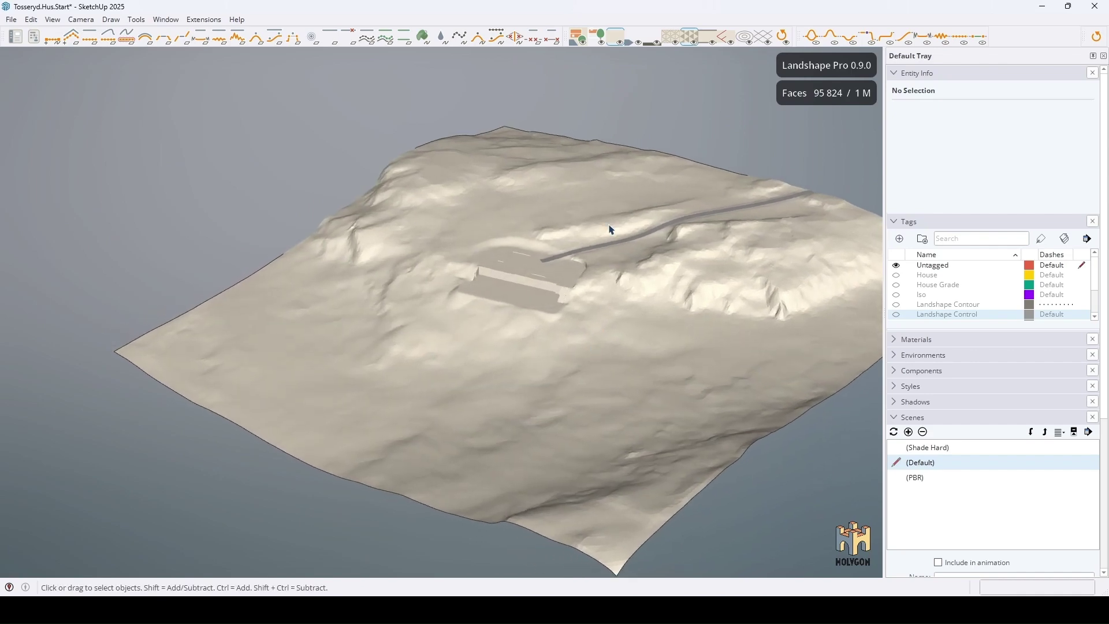
click(572, 182)
right_click(573, 178)
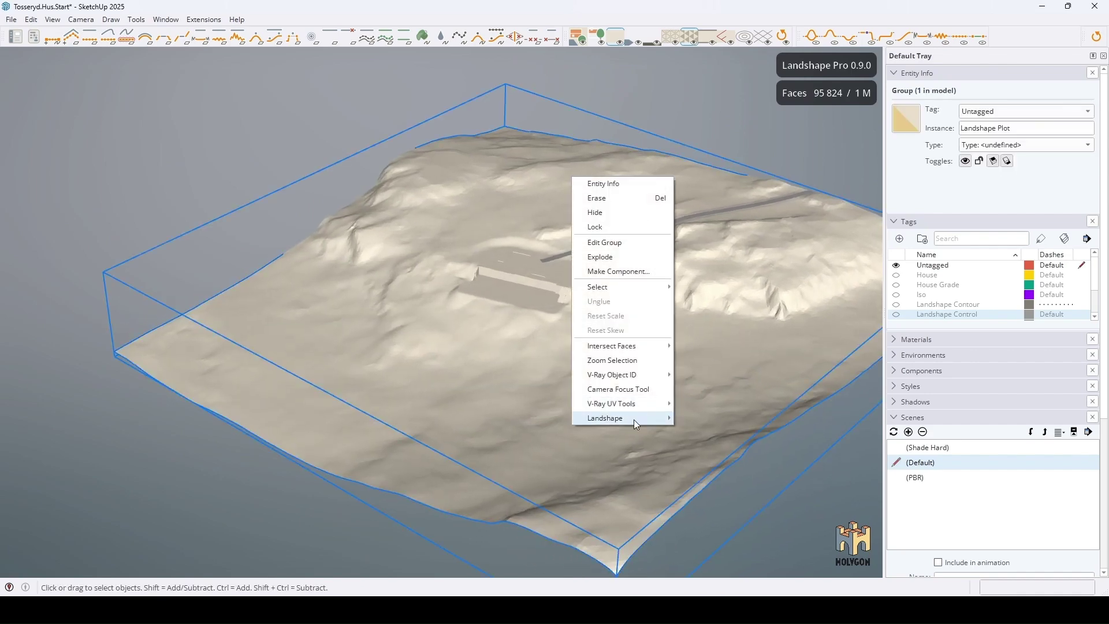
mouse_move(698, 446)
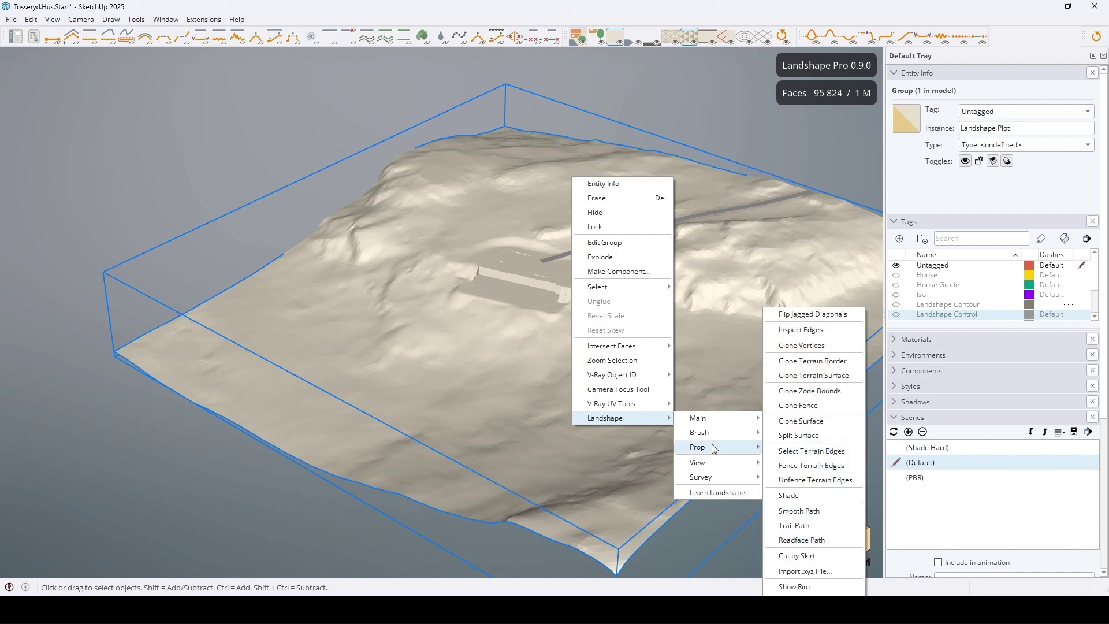
click(789, 495)
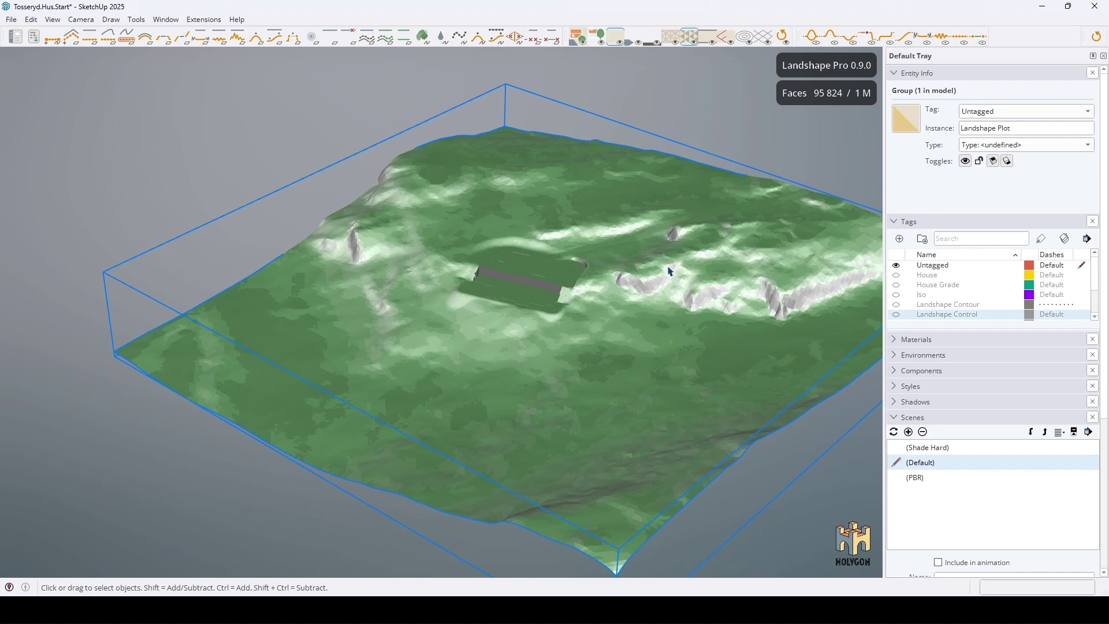
scroll(668, 273, up, 3)
scroll(655, 295, up, 2)
scroll(638, 312, up, 2)
scroll(632, 318, up, 1)
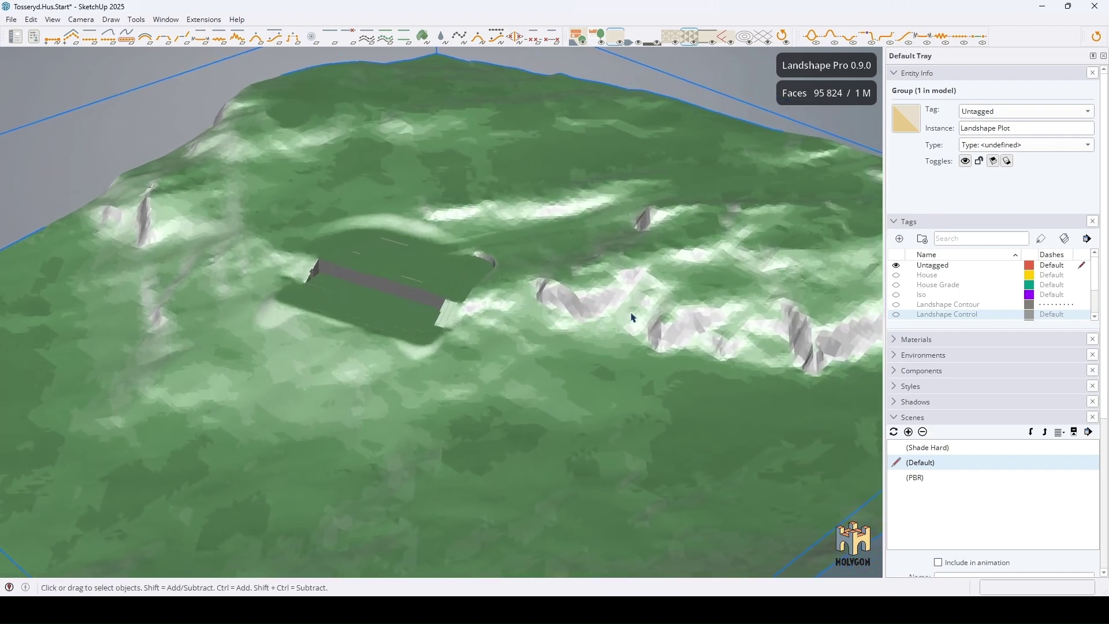
scroll(632, 318, down, 5)
middle_drag(619, 317, 871, 288)
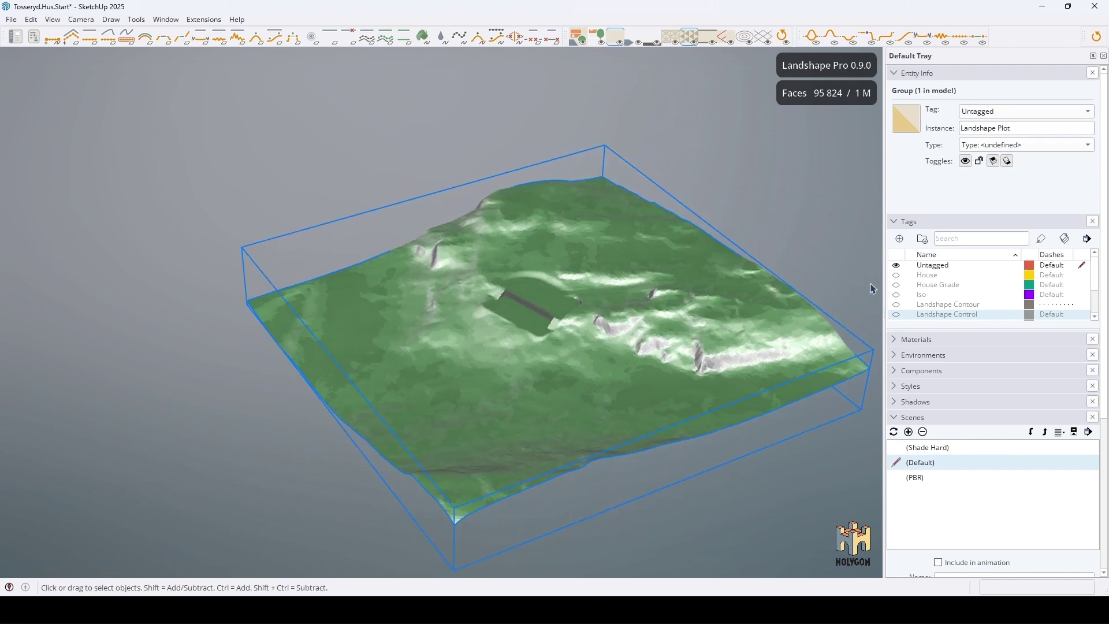
Paint the house plot and road gray from their control groups, then hide Landshape Control
click(897, 315)
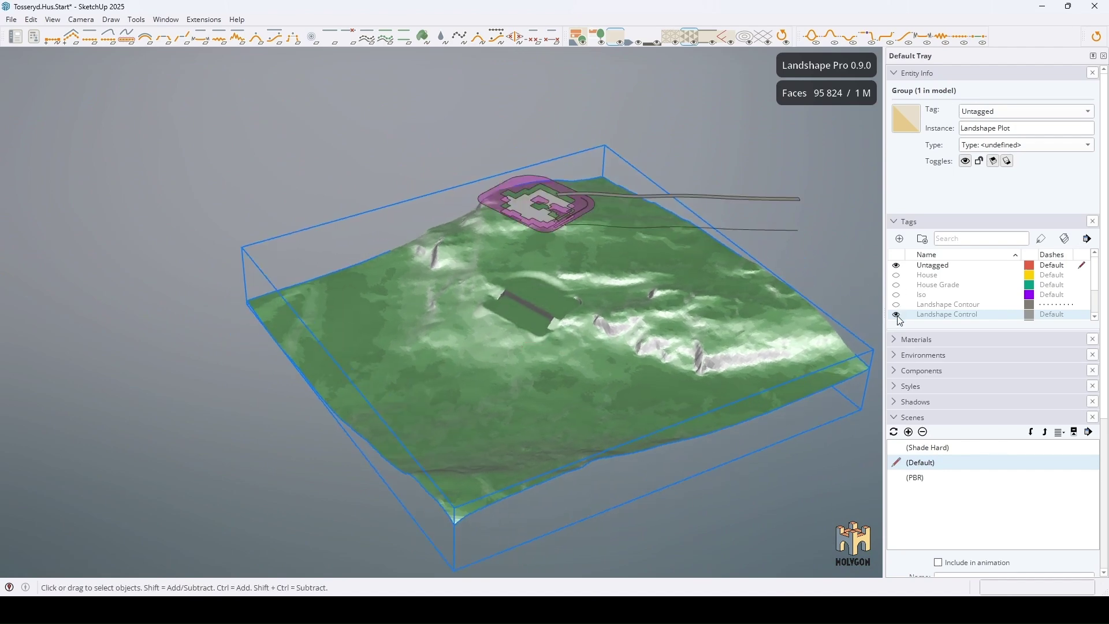
scroll(633, 216, up, 1)
scroll(632, 215, up, 2)
scroll(633, 216, up, 2)
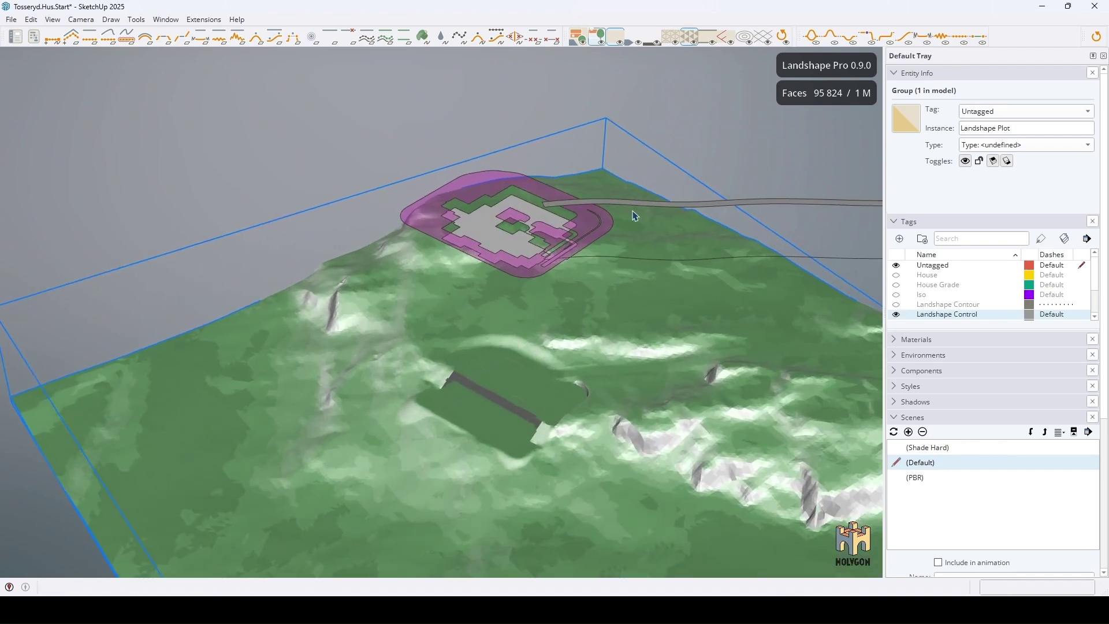
click(668, 205)
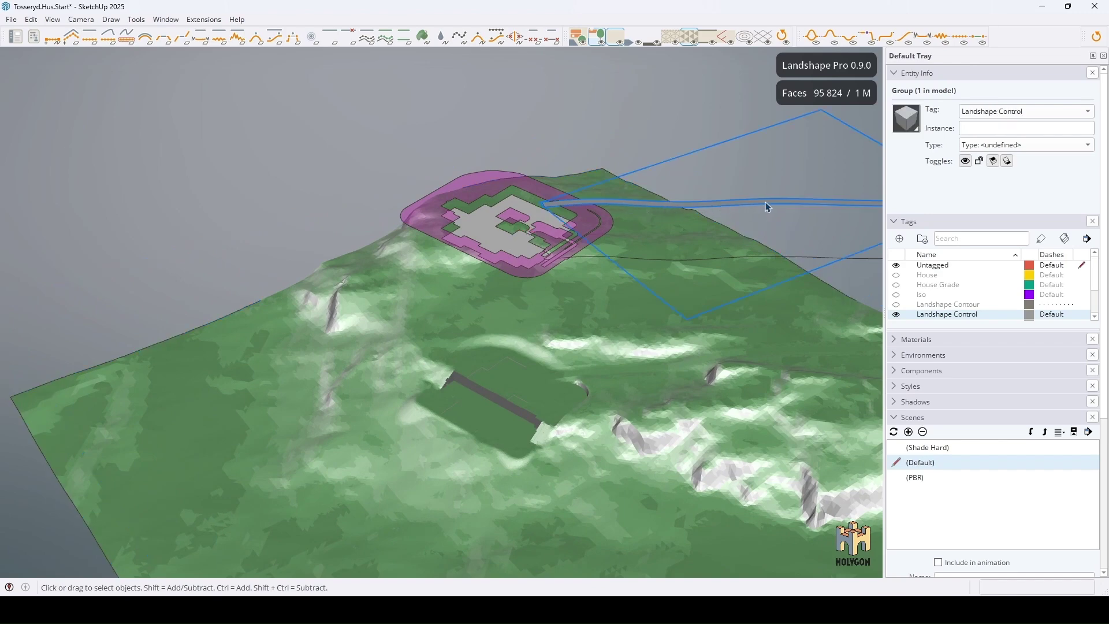
shift+click(496, 243)
mouse_move(503, 247)
middle_down()
mouse_move(562, 202)
mouse_move(589, 204)
middle_up()
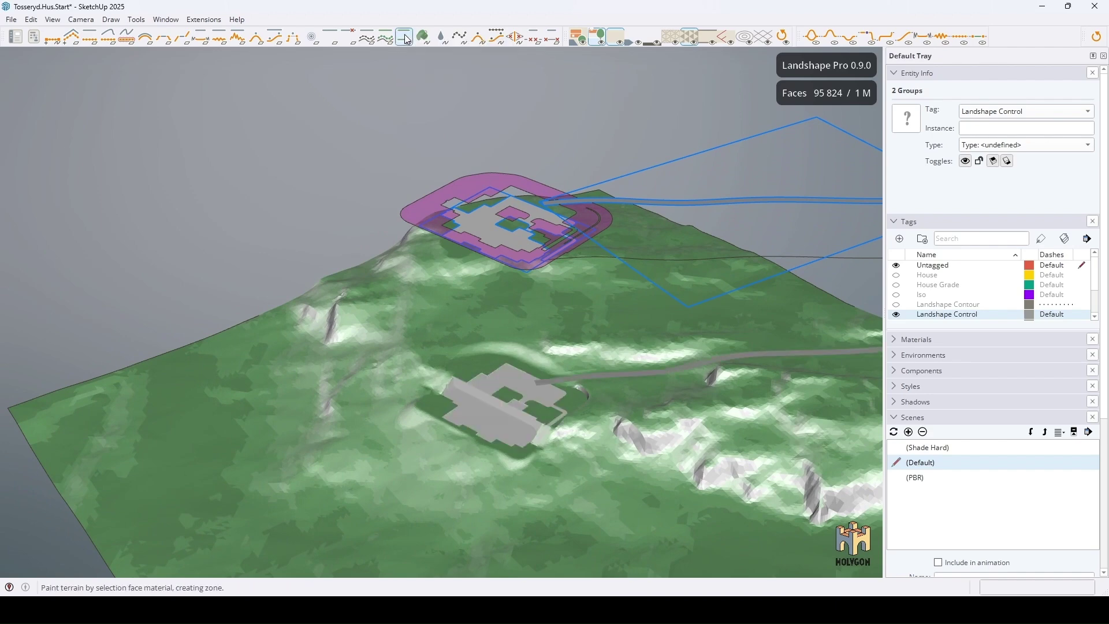
key(o)
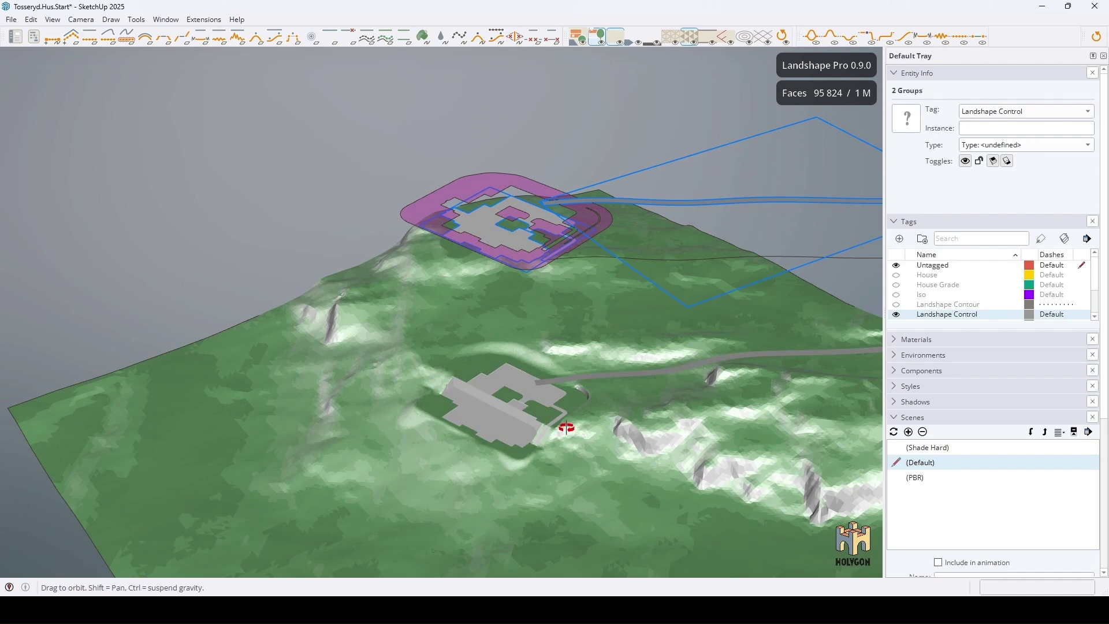
drag(566, 427, 589, 407)
key(space)
click(897, 314)
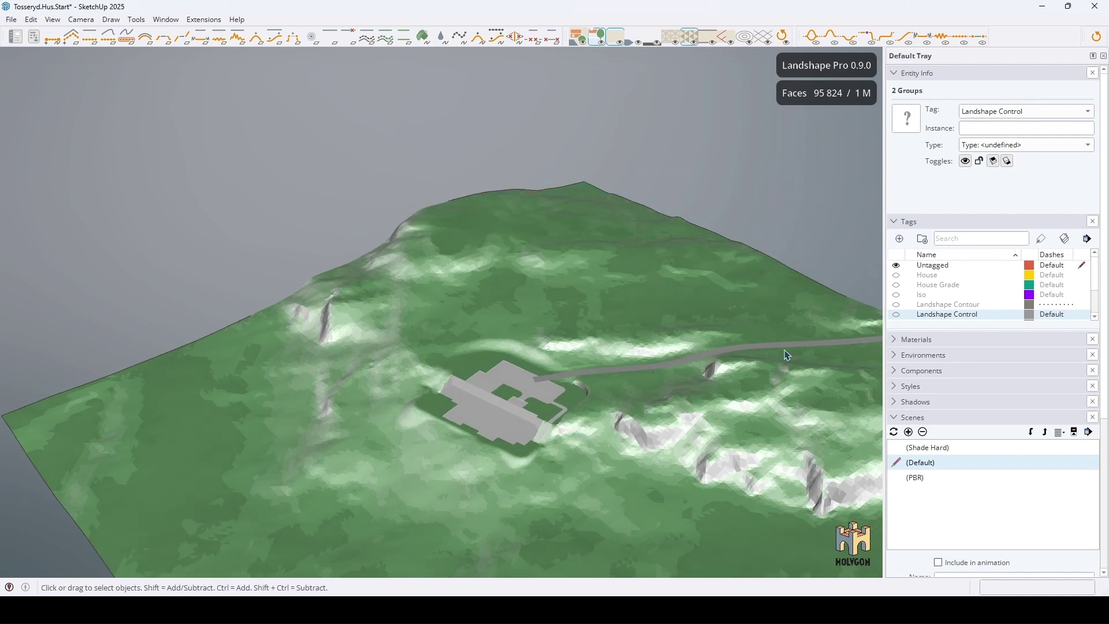
scroll(554, 399, up, 3)
scroll(555, 399, up, 3)
scroll(555, 400, up, 2)
scroll(556, 399, up, 1)
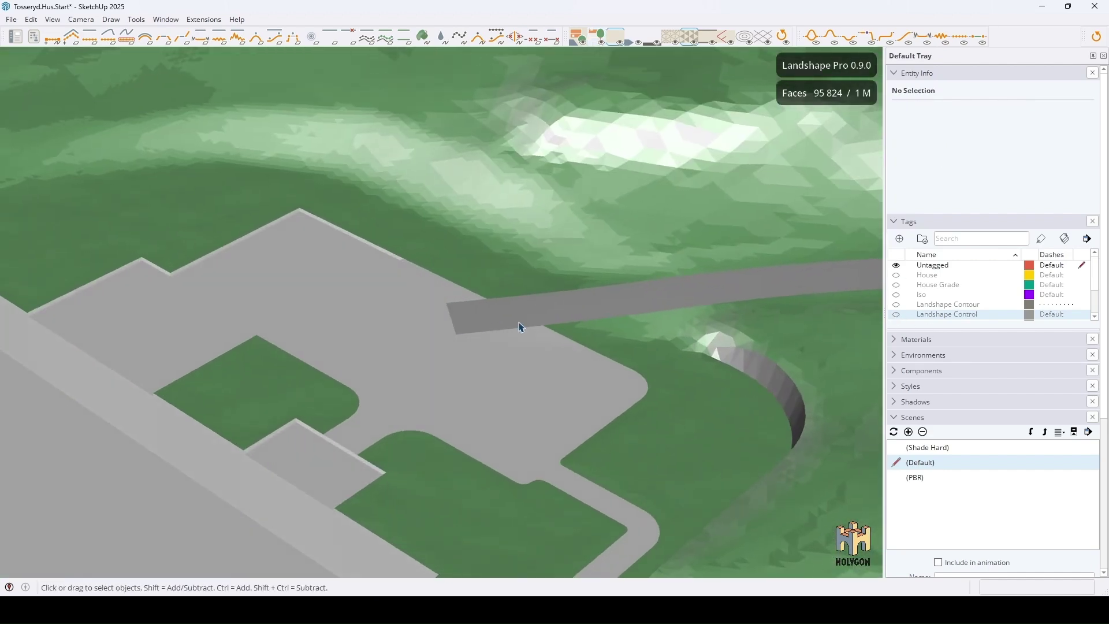
Sample 0131_Silver from the plot and fill the road strip beside the house with it
mouse_move(453, 327)
middle_down()
mouse_move(394, 335)
mouse_move(416, 310)
mouse_move(409, 321)
middle_up()
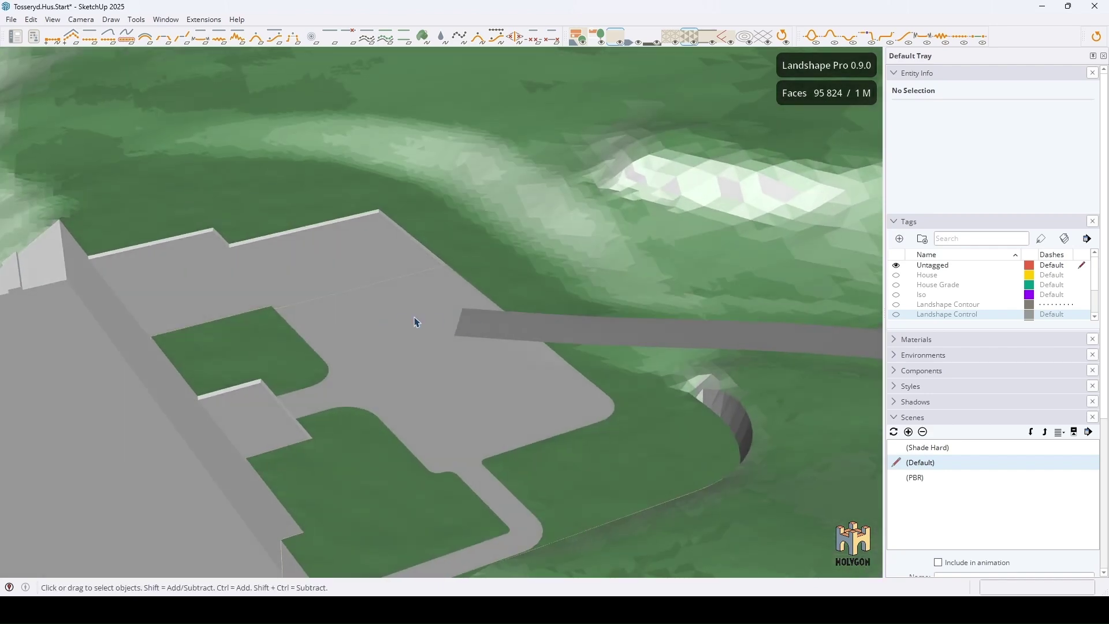
click(423, 39)
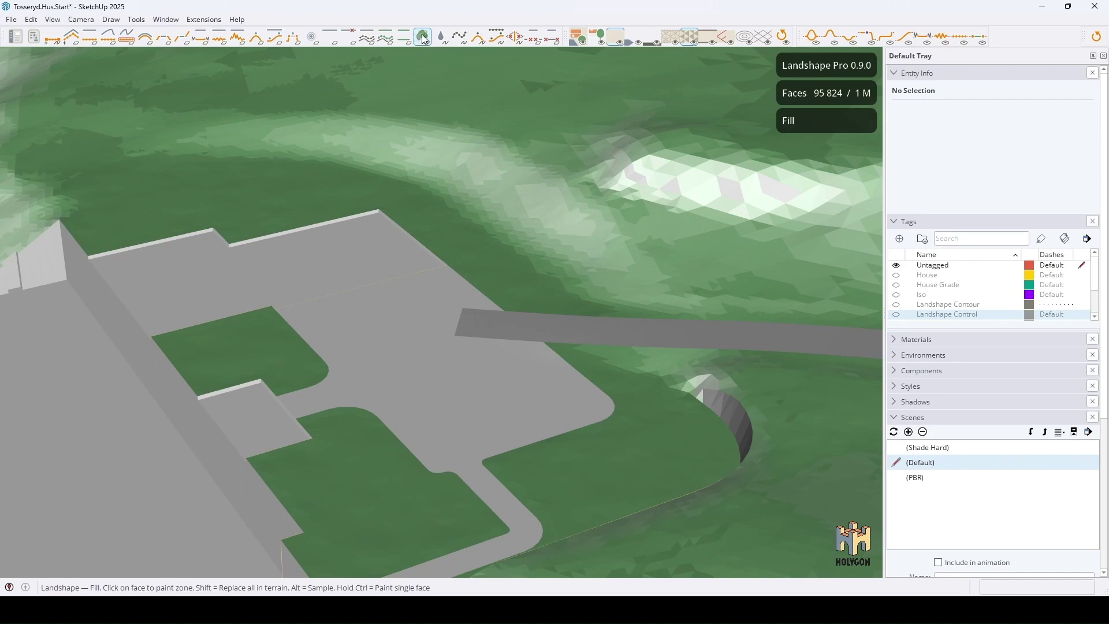
key(alt)
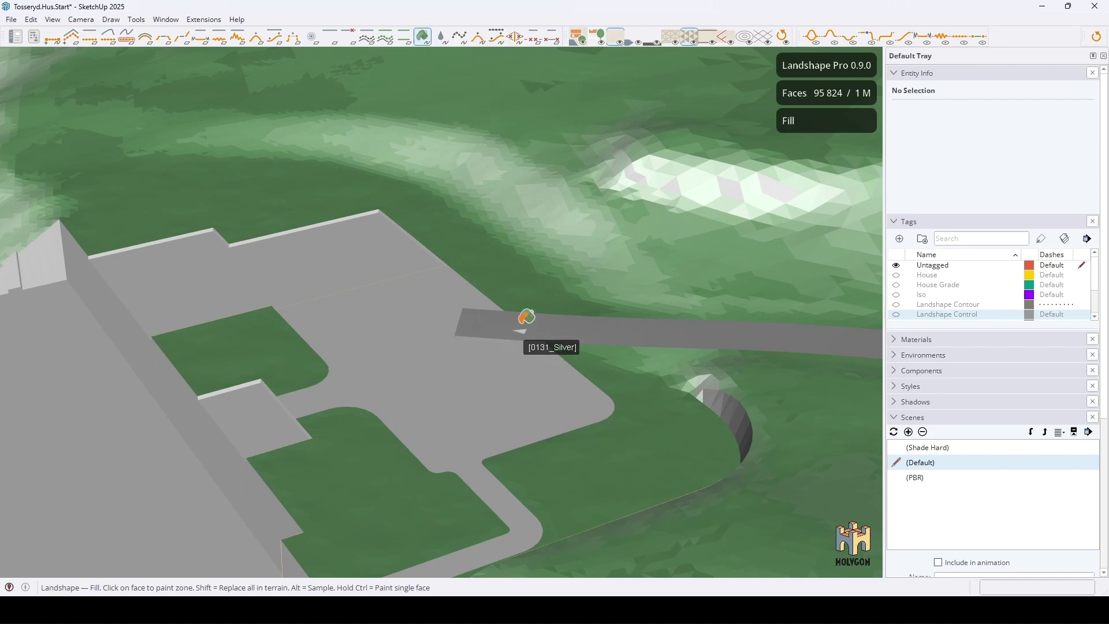
click(519, 320)
key(space)
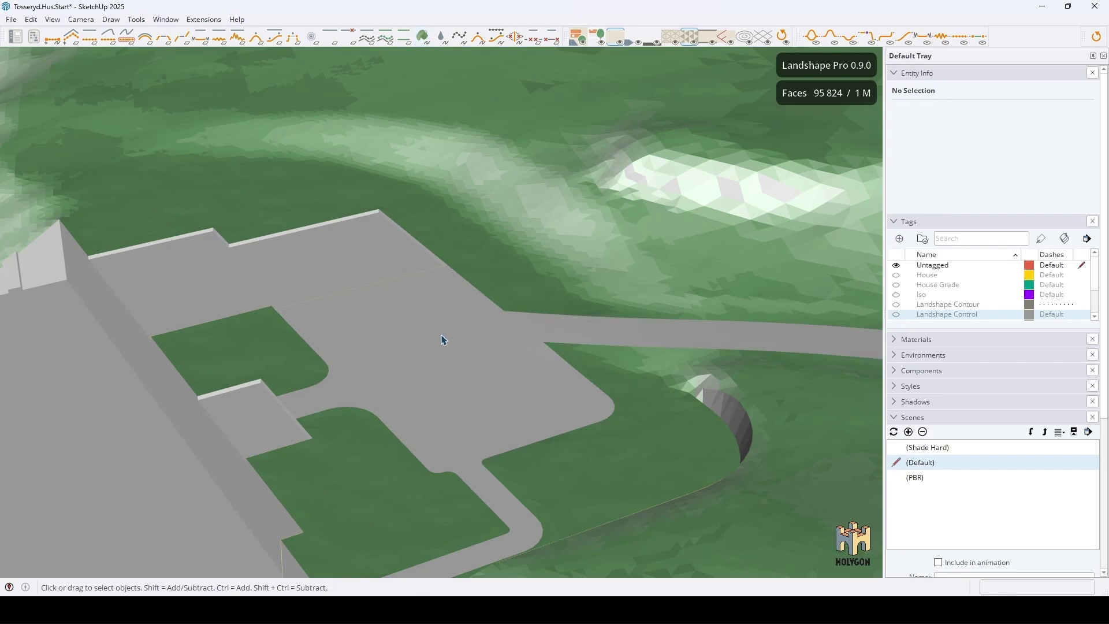
scroll(444, 338, down, 3)
scroll(445, 343, down, 3)
scroll(449, 351, down, 3)
middle_drag(448, 350, 826, 304)
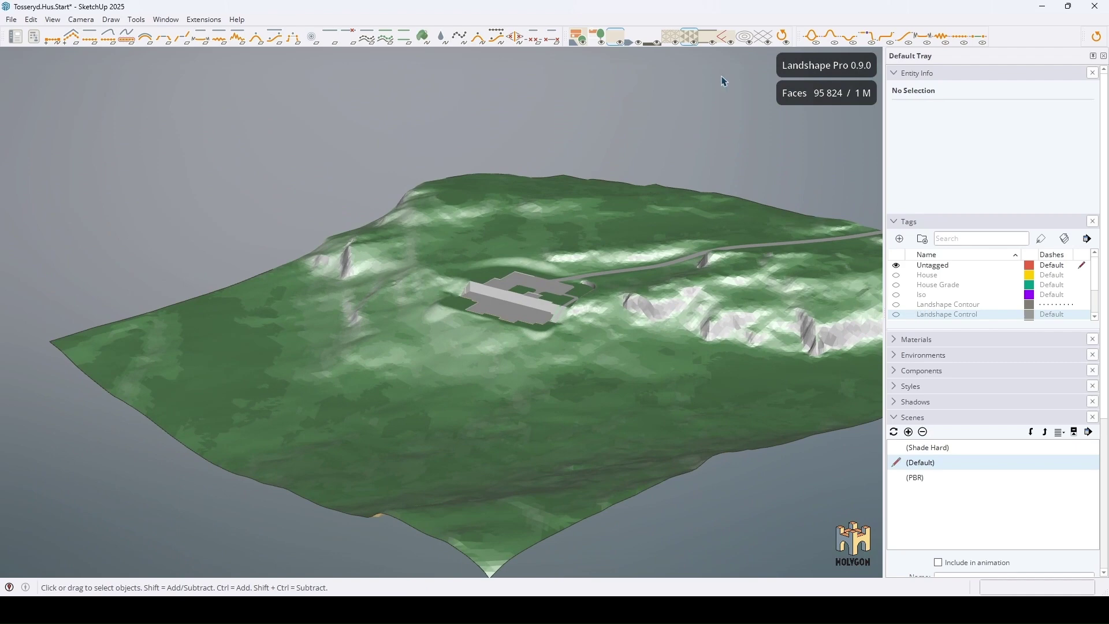
Turn on the solid terrain skirt and make the House tag visible
click(654, 42)
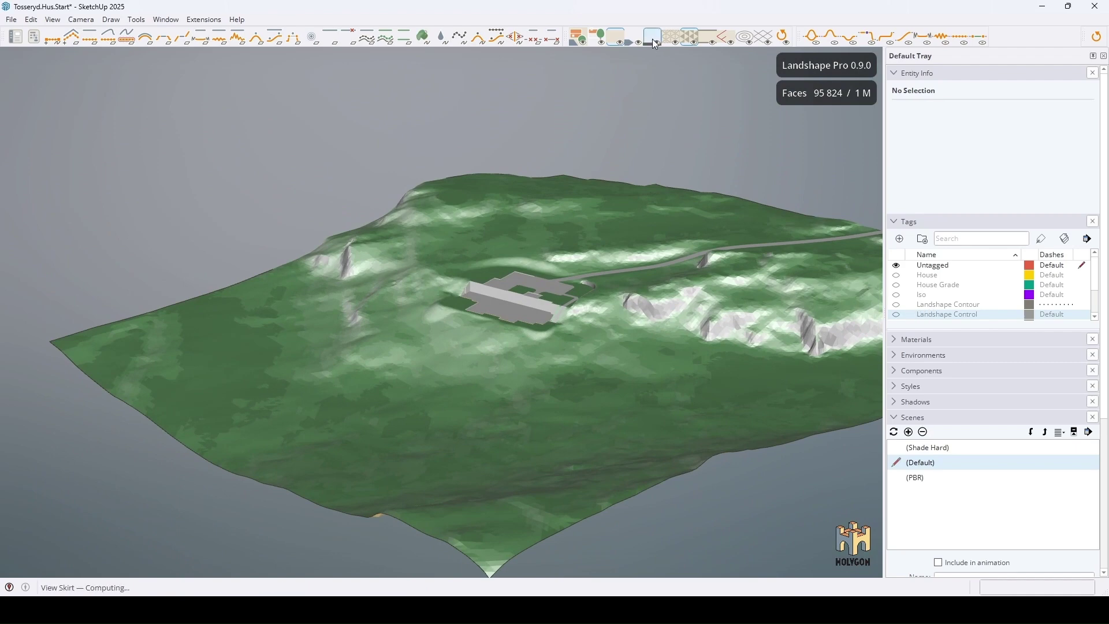
mouse_move(321, 404)
middle_down()
mouse_move(628, 414)
mouse_move(719, 401)
middle_up()
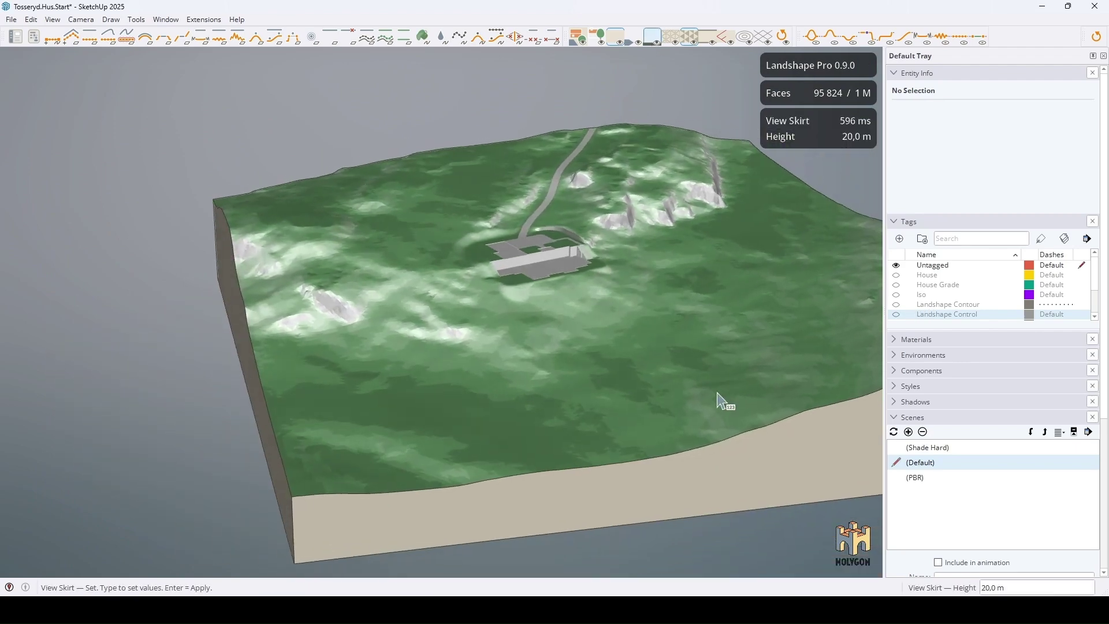
click(896, 275)
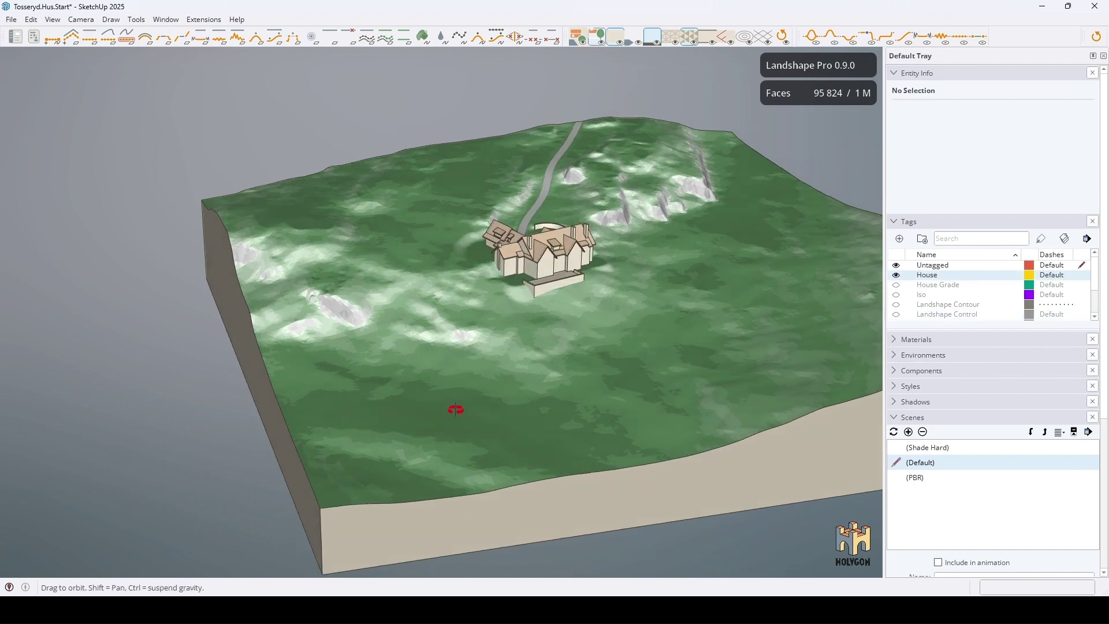
scroll(602, 272, up, 5)
Set a local water level just below the house terrace to form a lake
click(440, 38)
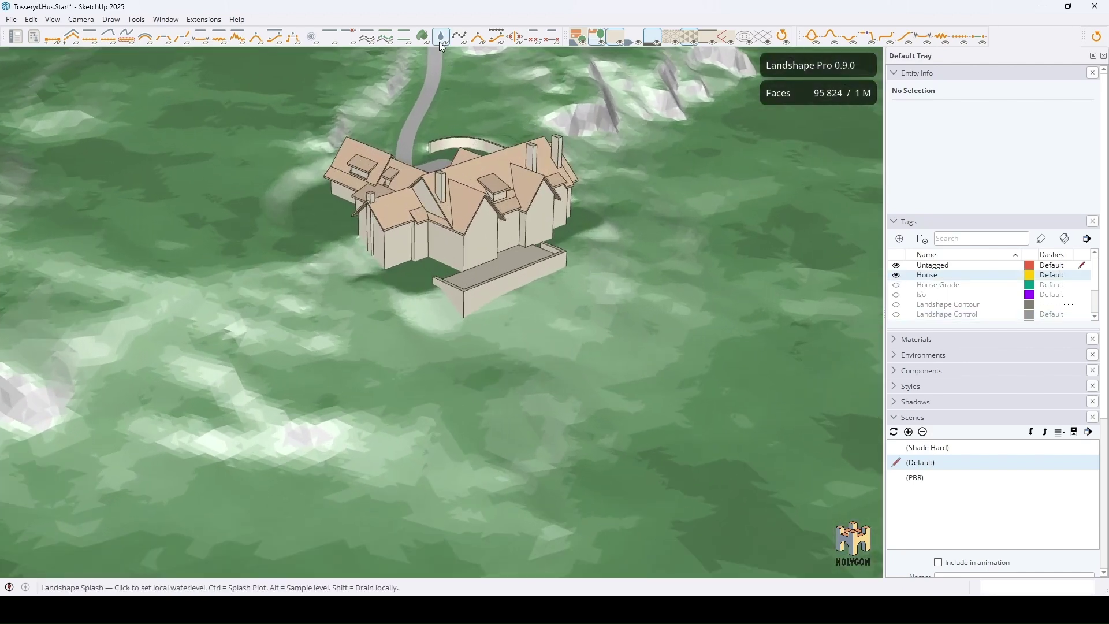
click(467, 321)
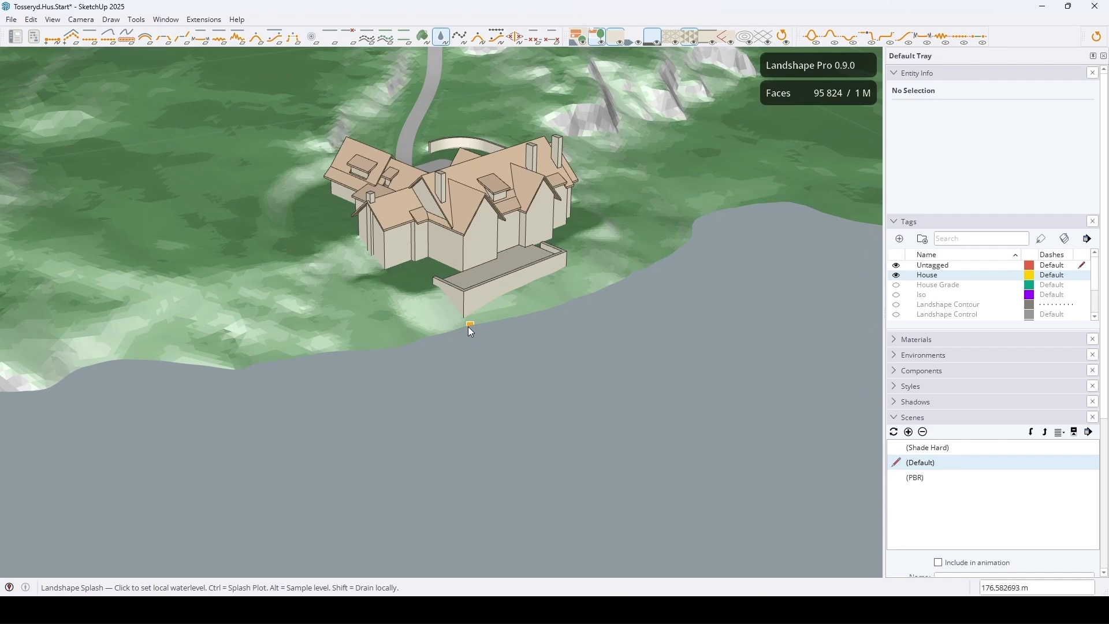
scroll(468, 332, down, 5)
scroll(472, 321, down, 2)
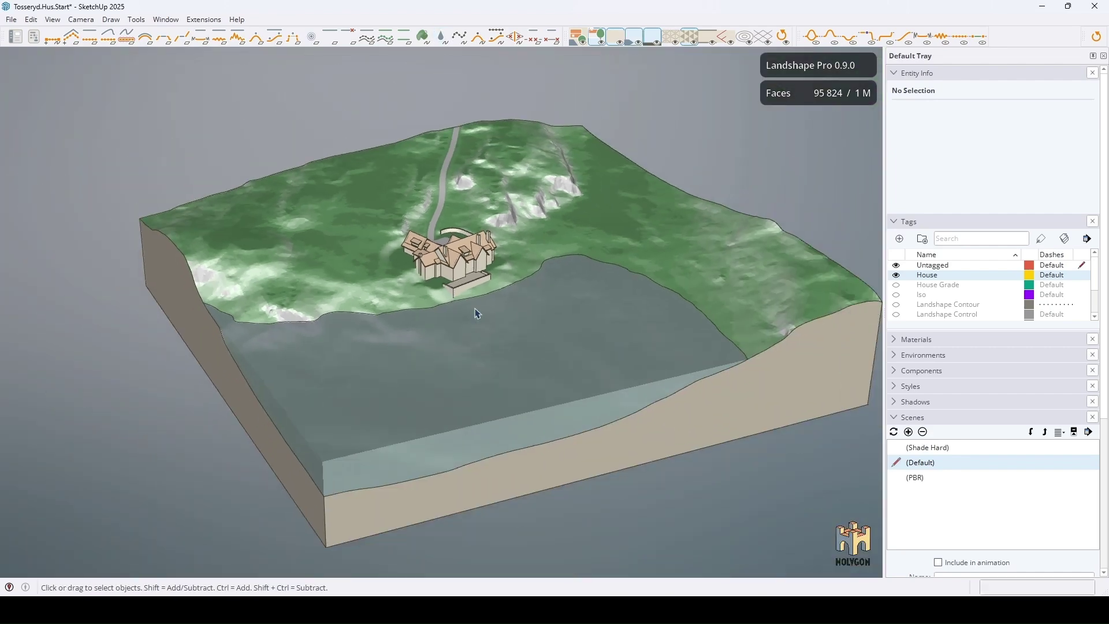
mouse_move(478, 312)
middle_down()
mouse_move(540, 370)
mouse_move(339, 367)
middle_up()
scroll(508, 330, up, 2)
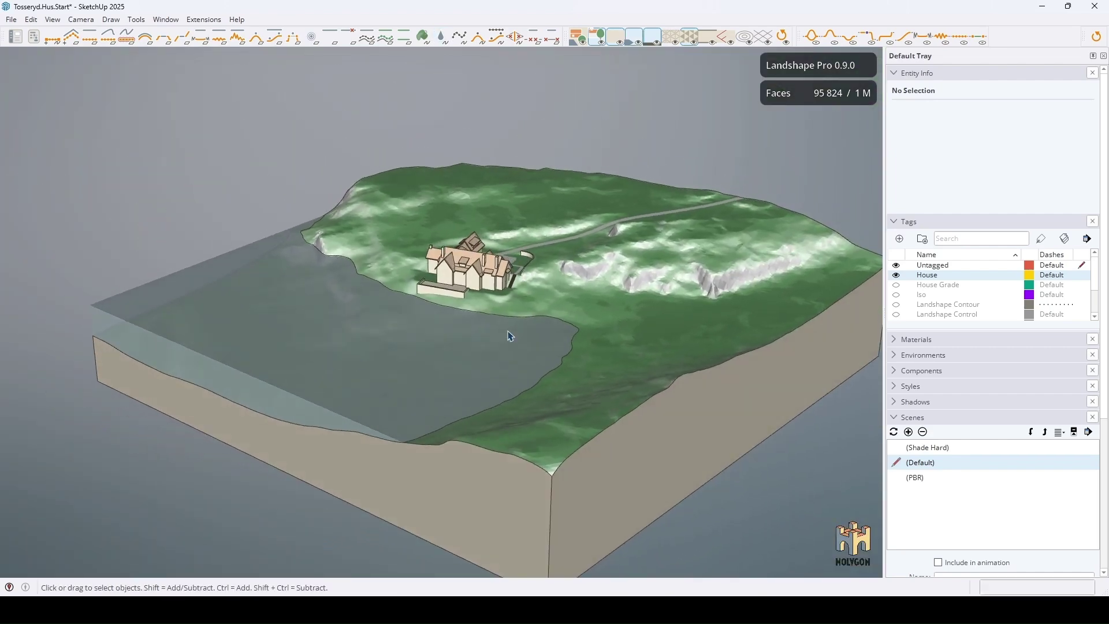
scroll(576, 331, up, 2)
mouse_move(576, 332)
middle_down()
mouse_move(550, 352)
mouse_move(458, 364)
middle_up()
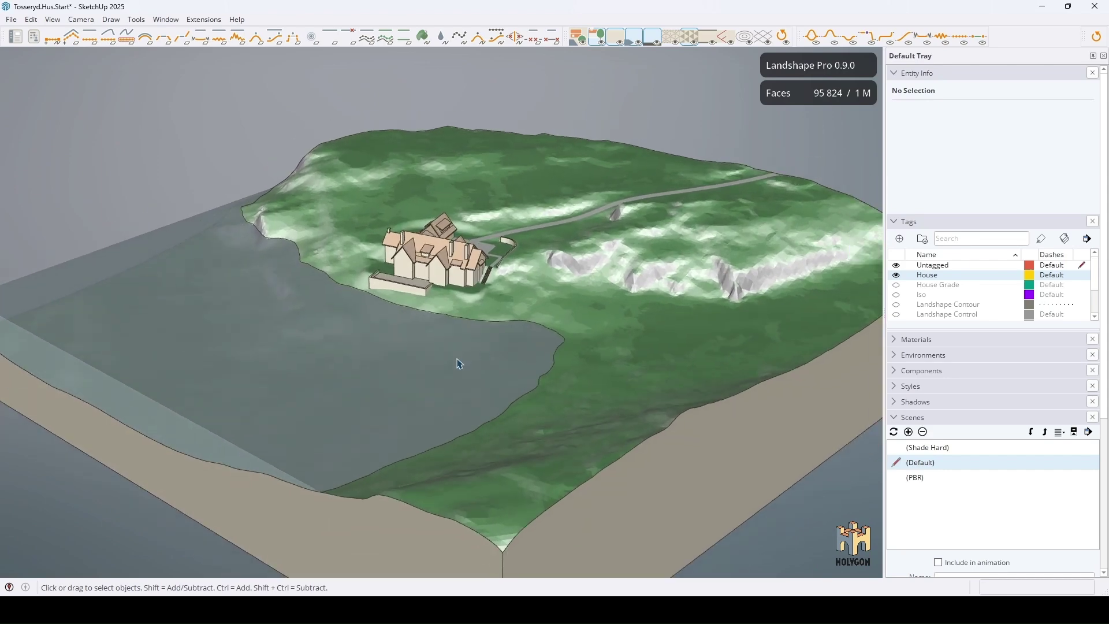
middle_drag(602, 385, 657, 321)
scroll(658, 320, up, 2)
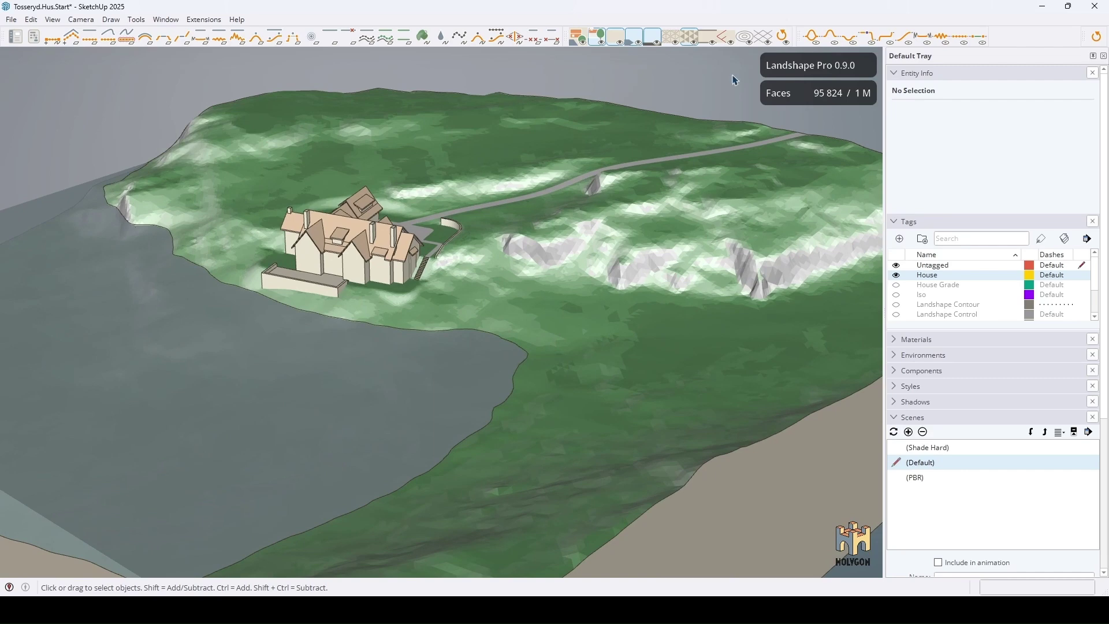
Overlay elevation isolines at 0.5 m spacing across the terrain
click(744, 40)
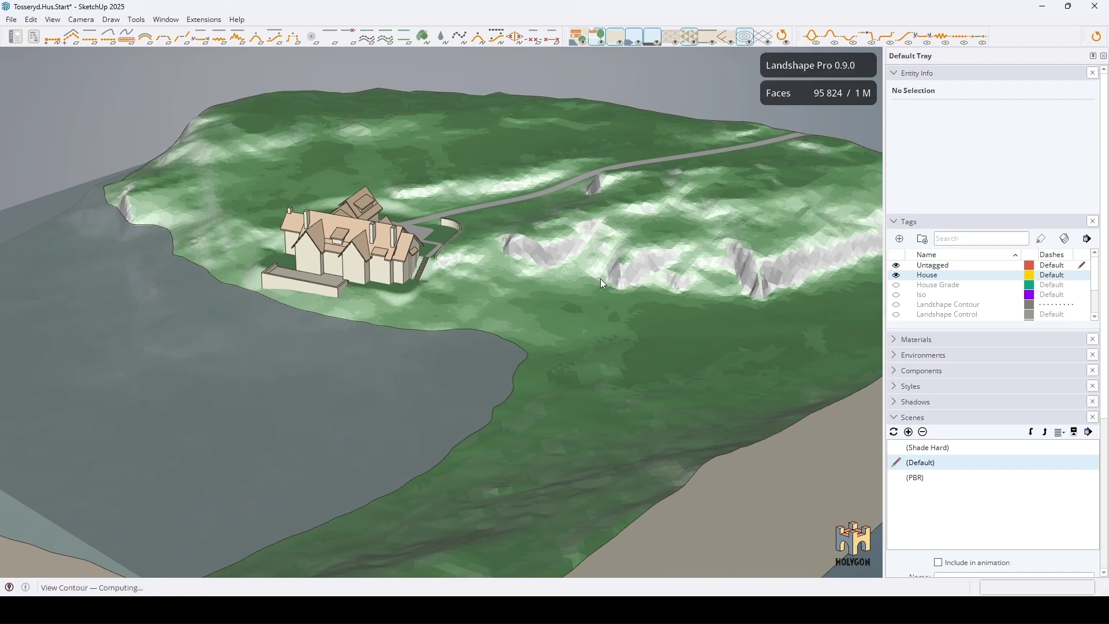
scroll(607, 287, up, 2)
scroll(471, 214, up, 1)
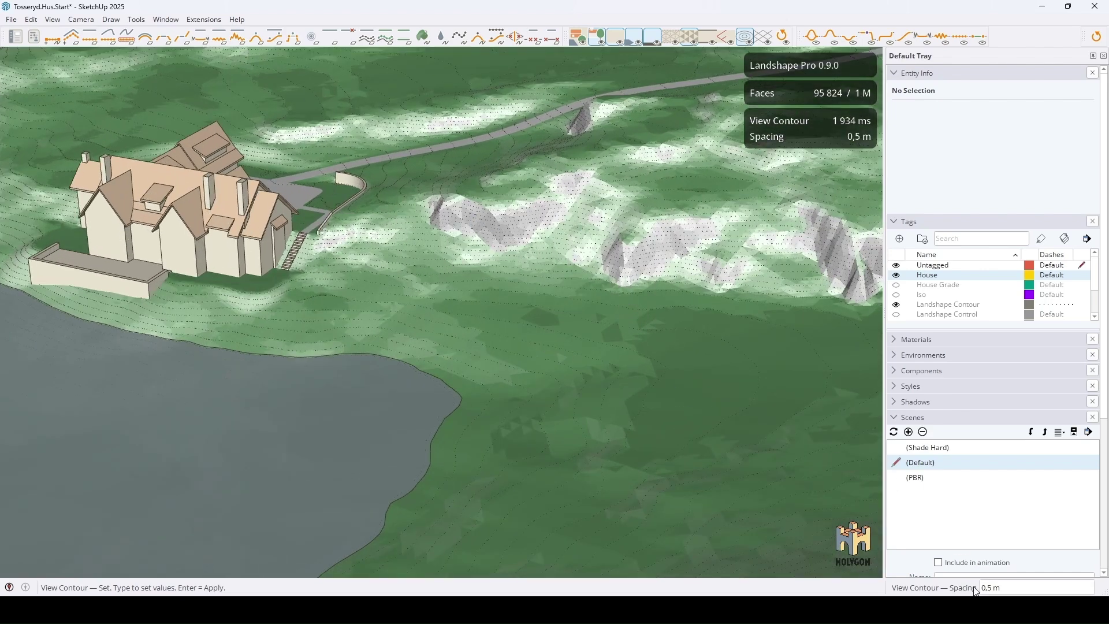
key(space)
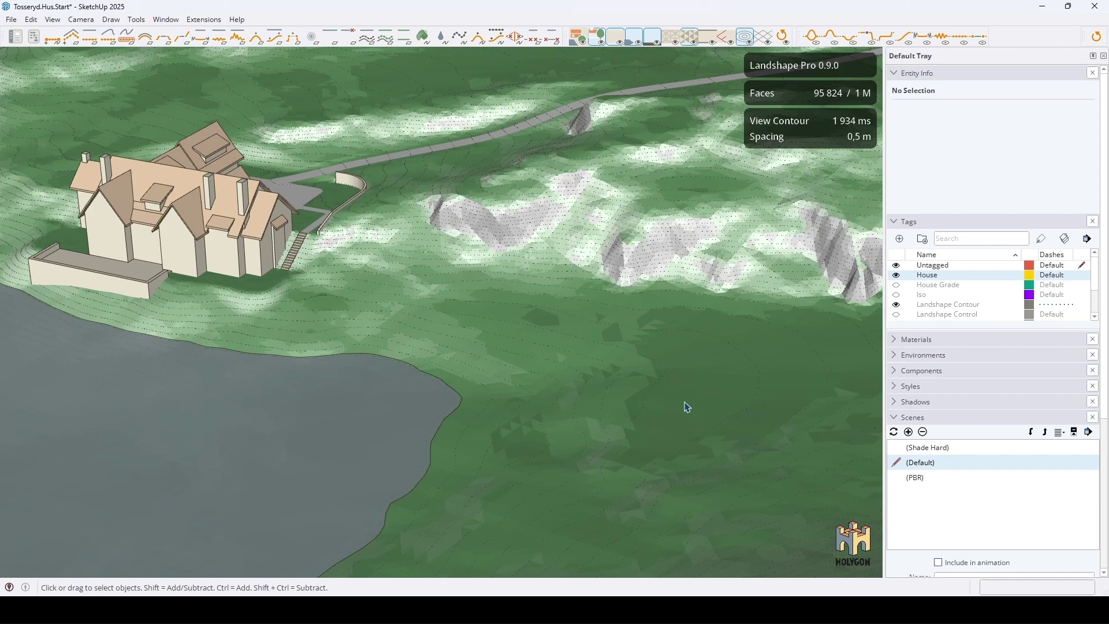
Create copies of the zone boundary outlines from the terrain group's context menu
right_click(675, 261)
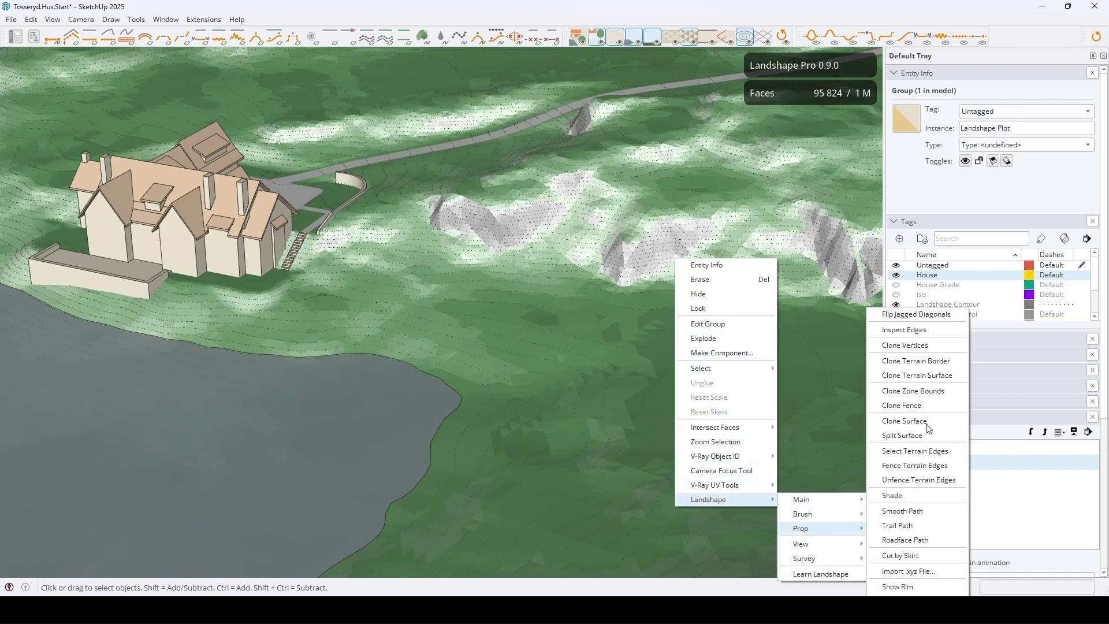
mouse_move(801, 528)
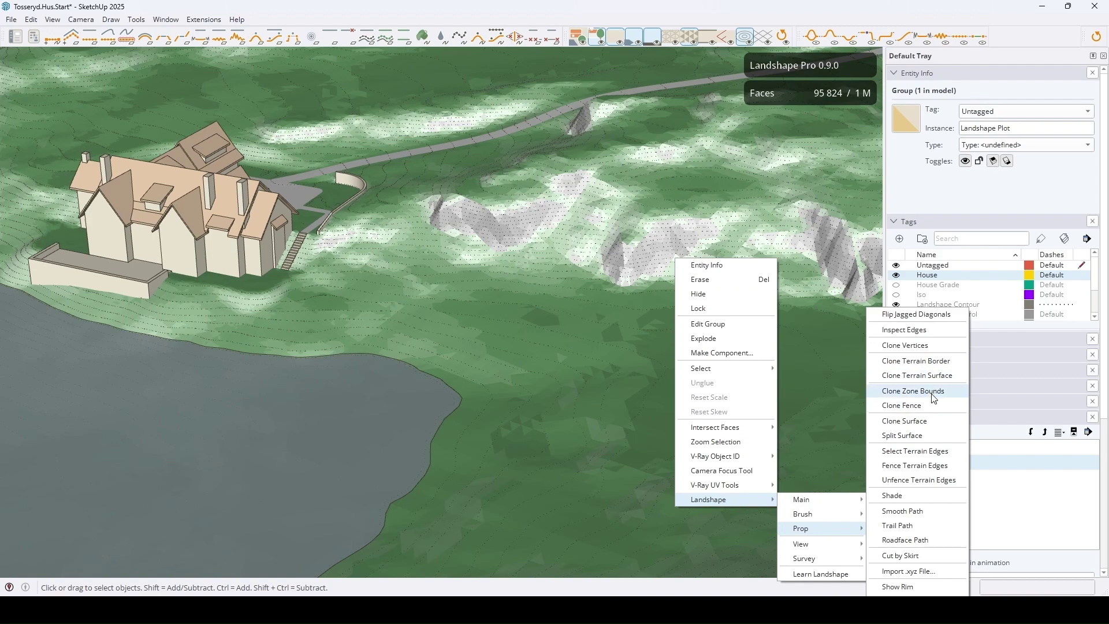
click(929, 391)
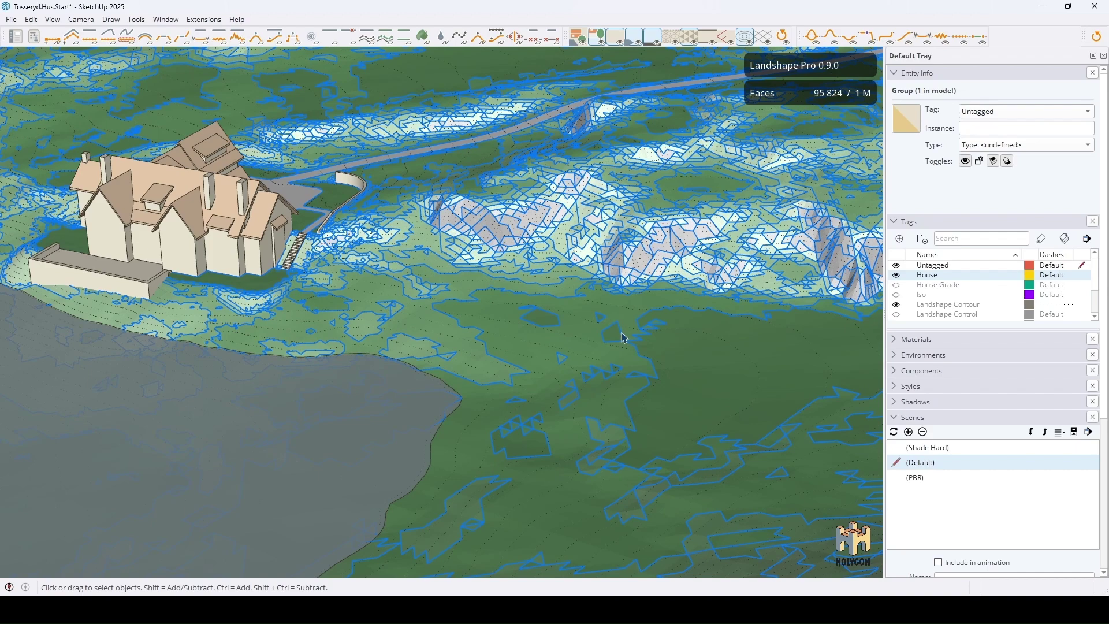
scroll(596, 334, up, 2)
scroll(593, 347, up, 2)
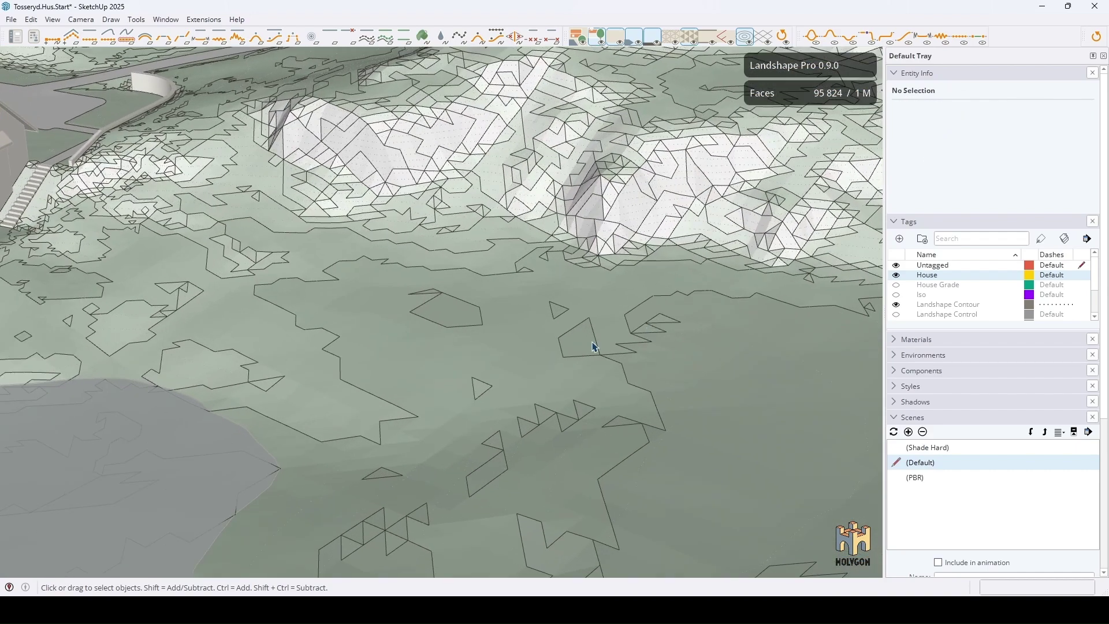
click(597, 353)
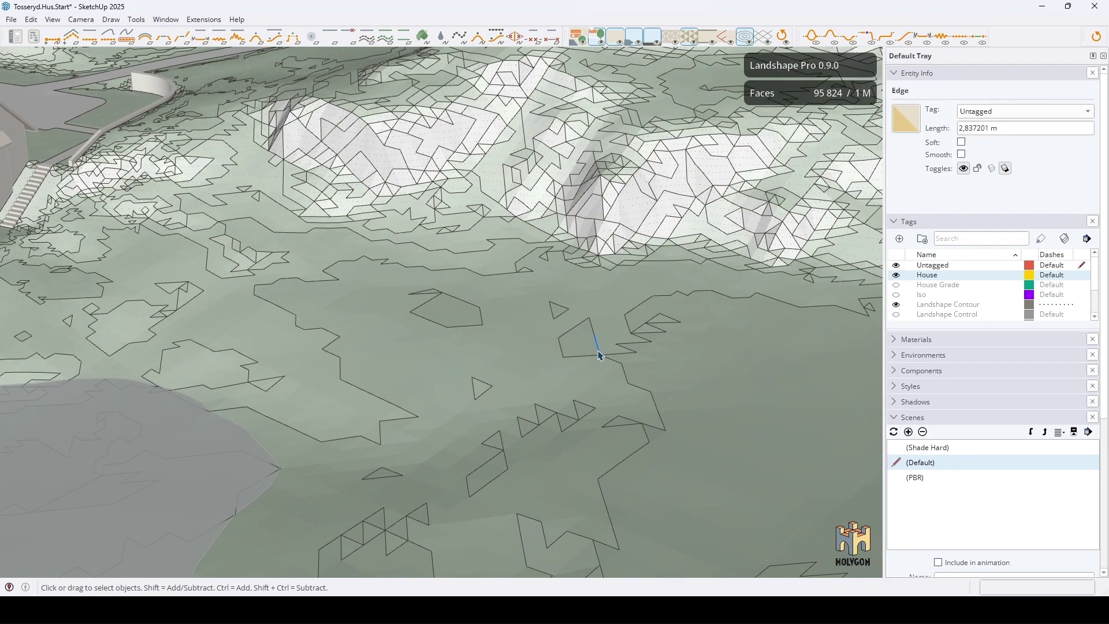
middle_drag(600, 364, 594, 382)
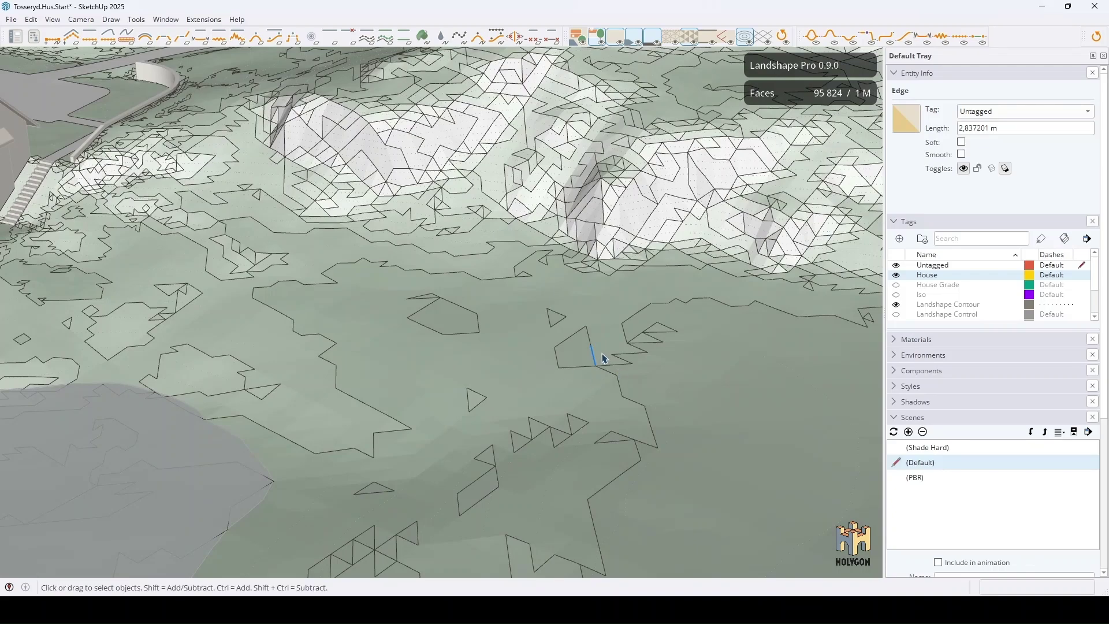
scroll(538, 354, down, 2)
scroll(538, 353, down, 1)
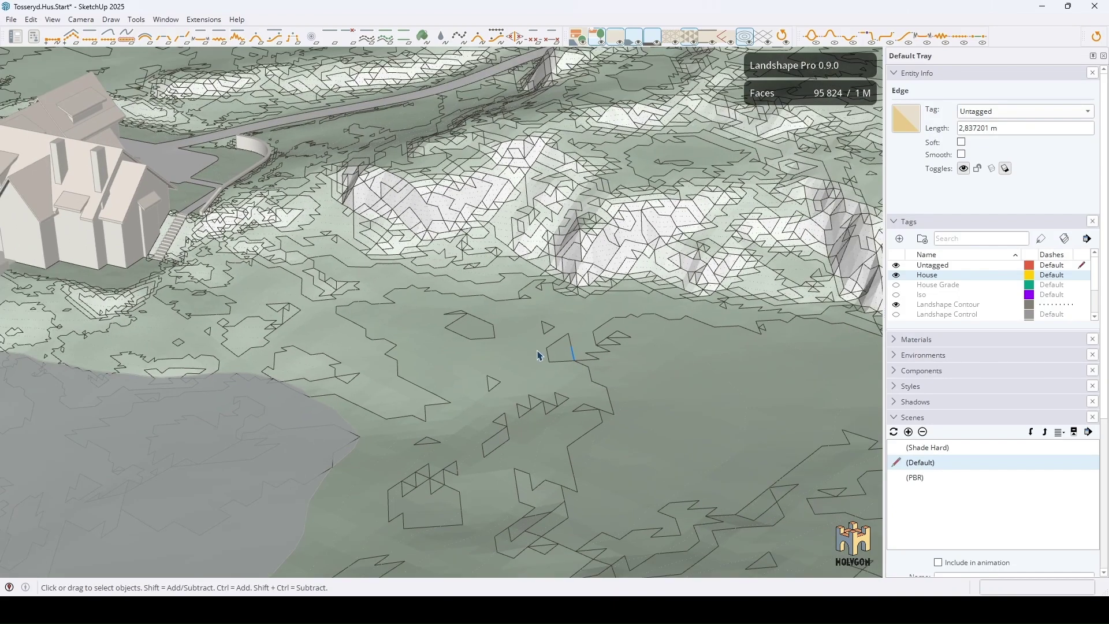
key(Escape)
Move the boundary group to the Zone Bounds tag, show it, and give it dotted dashes
click(575, 358)
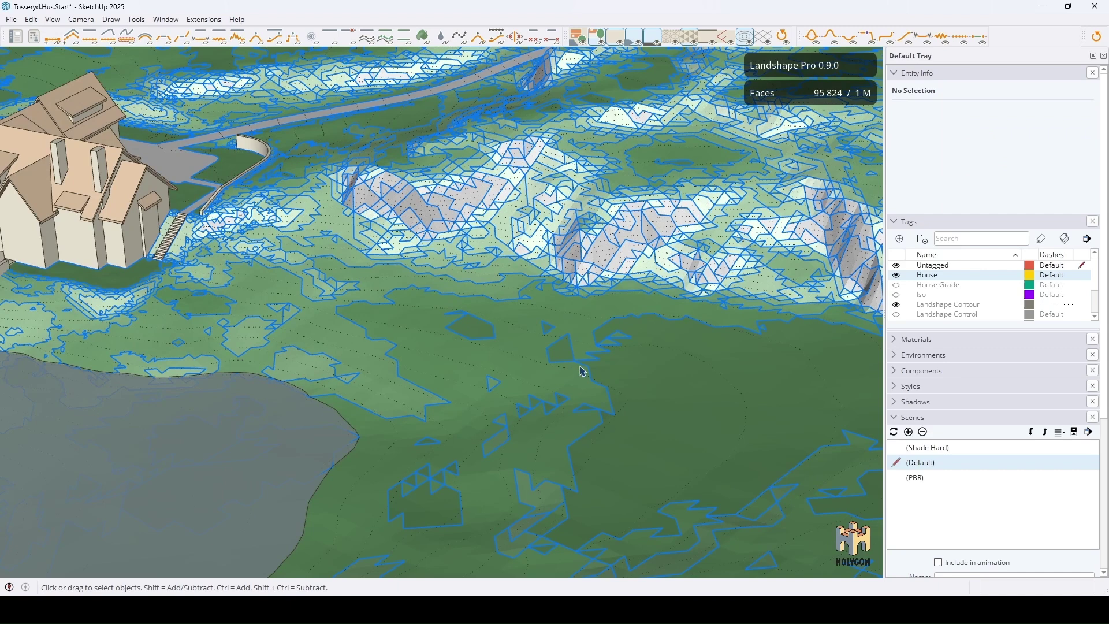
click(1038, 115)
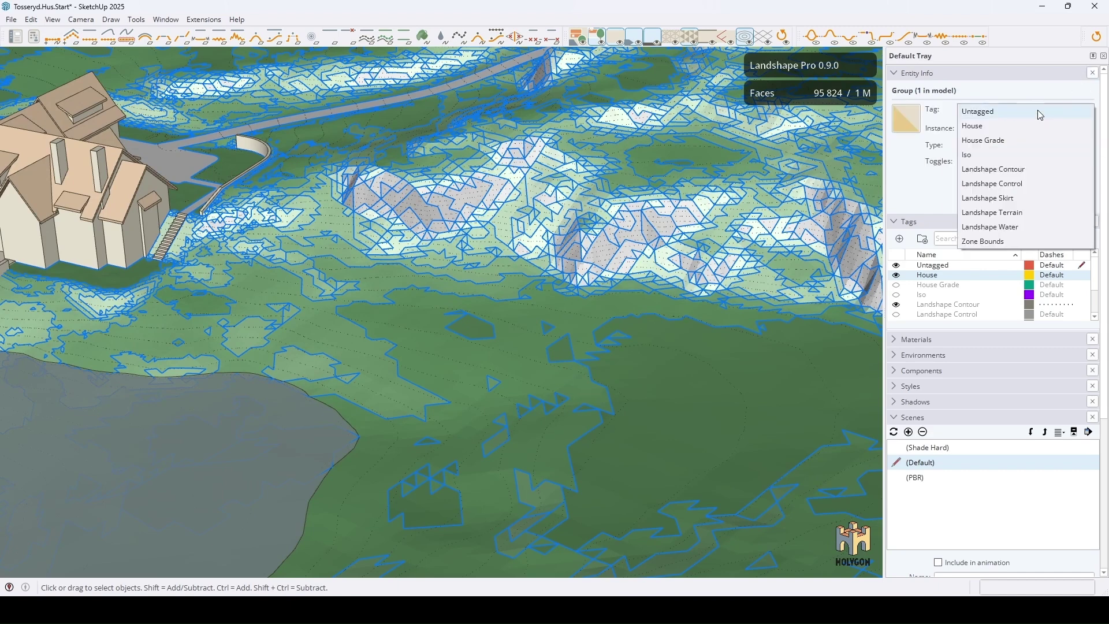
click(1038, 245)
scroll(985, 275, down, 2)
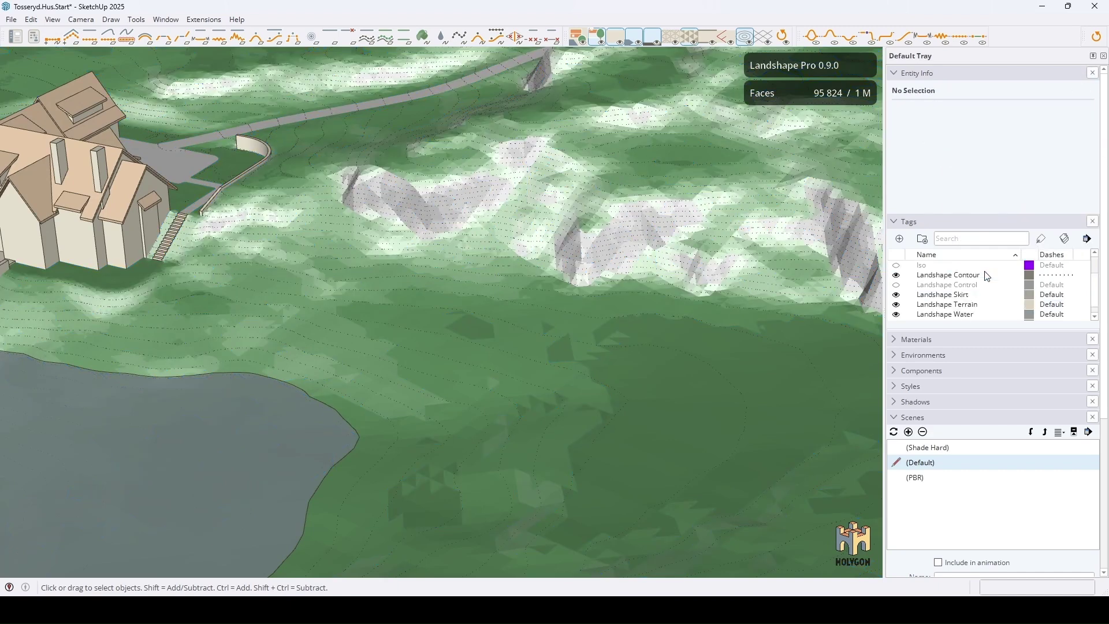
click(897, 317)
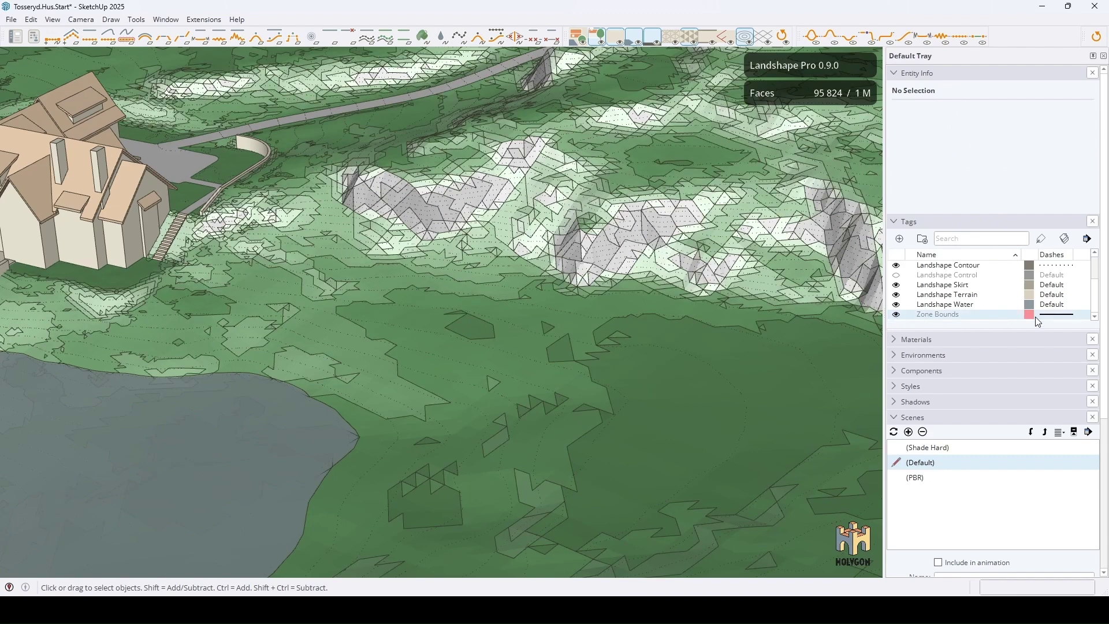
click(1066, 315)
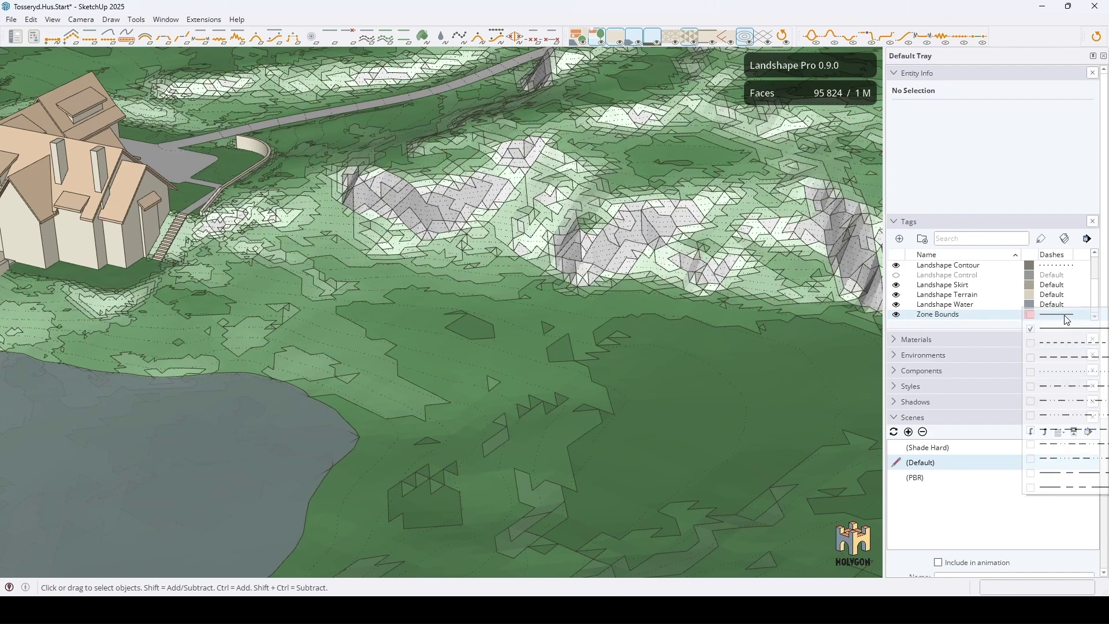
click(1069, 373)
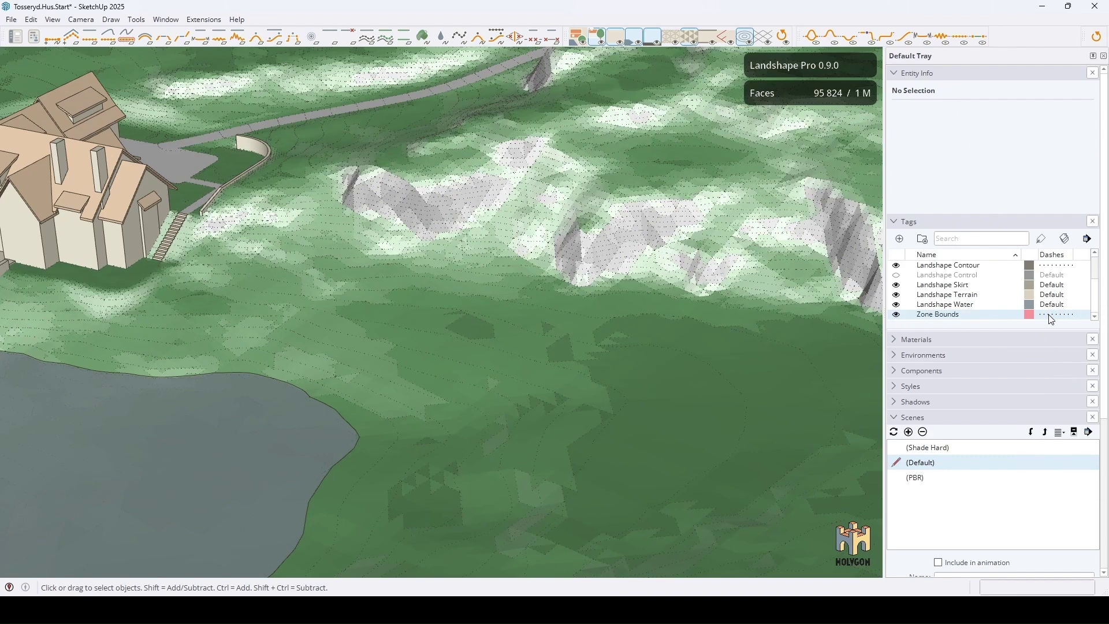
scroll(684, 326, down, 2)
scroll(660, 317, down, 2)
scroll(670, 306, down, 2)
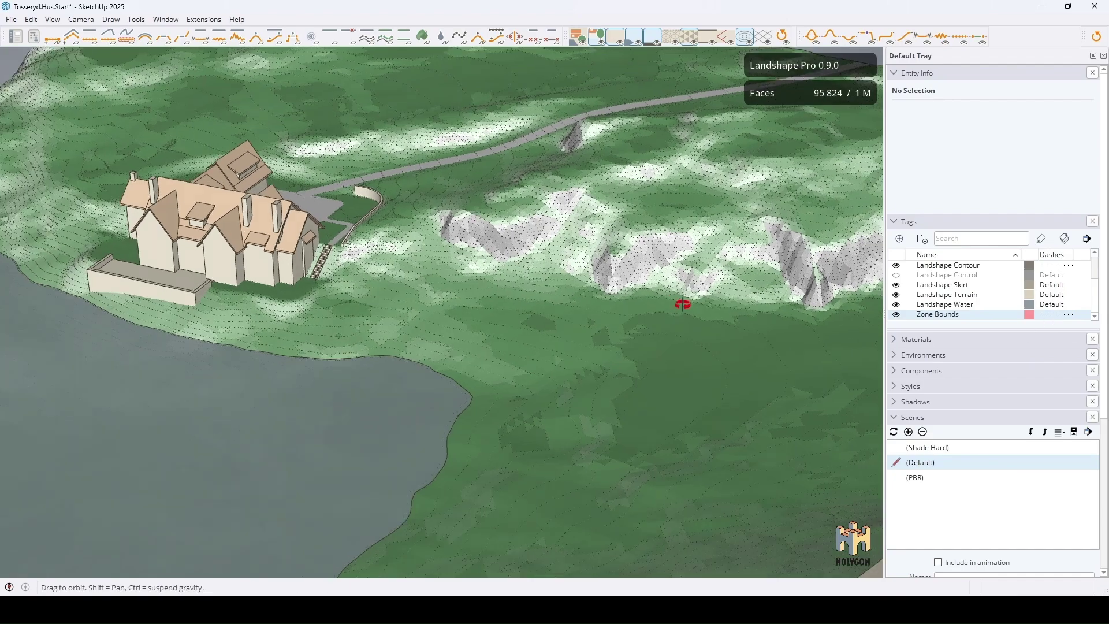
scroll(681, 302, down, 2)
scroll(606, 339, down, 3)
scroll(639, 329, down, 3)
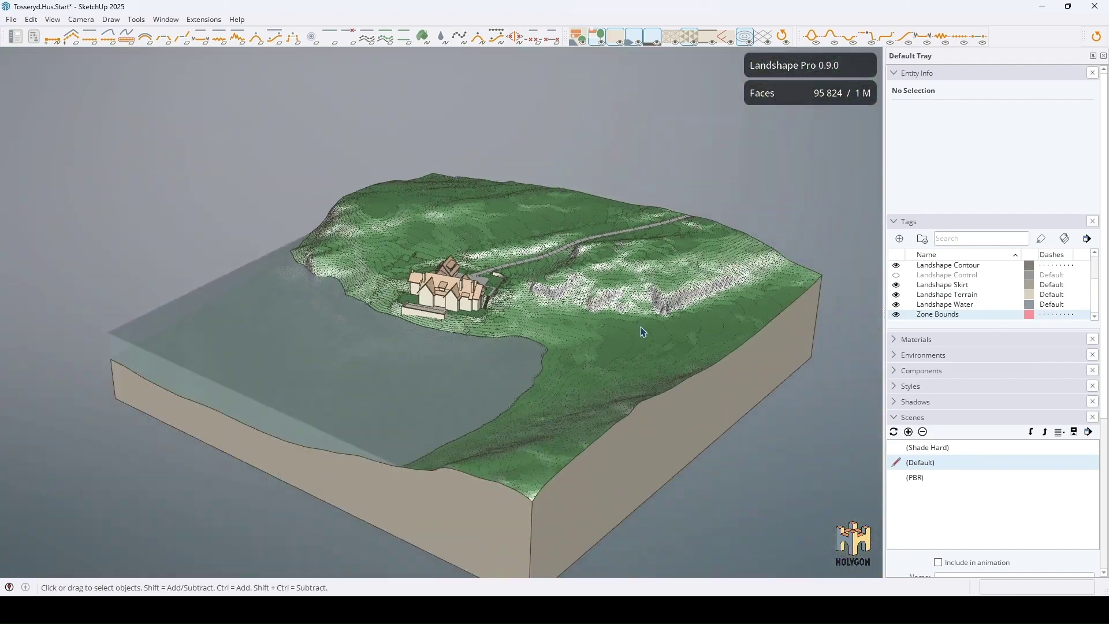
Switch to the PBR scene and collapse the tag list
mouse_move(671, 386)
middle_down()
mouse_move(636, 338)
mouse_move(525, 367)
mouse_move(536, 378)
middle_up()
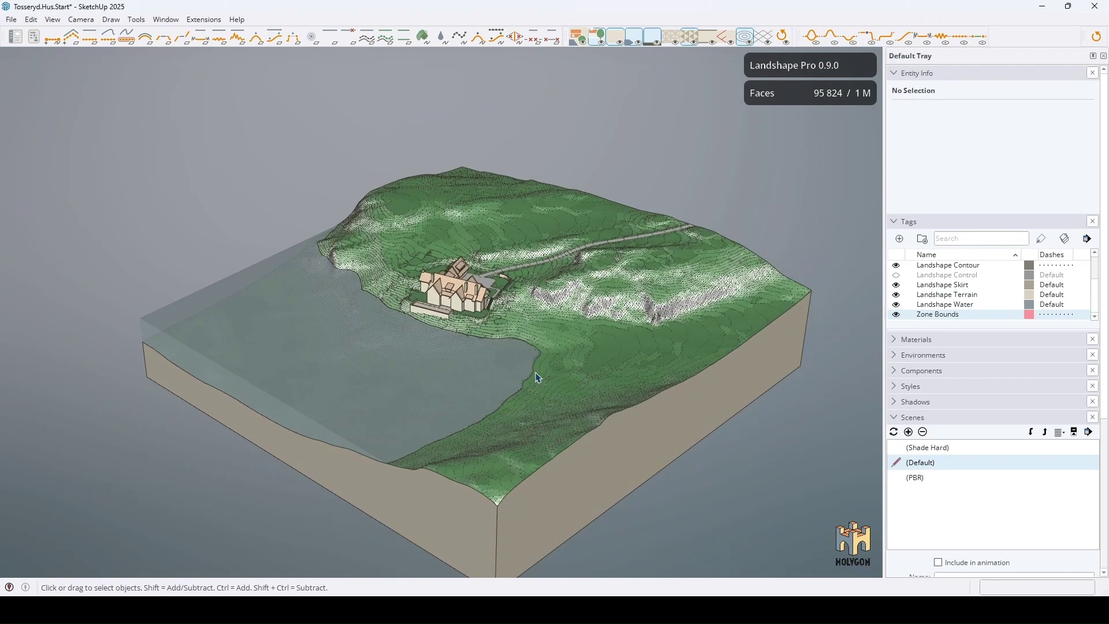
mouse_move(634, 432)
middle_down()
mouse_move(584, 403)
mouse_move(561, 422)
middle_up()
click(916, 478)
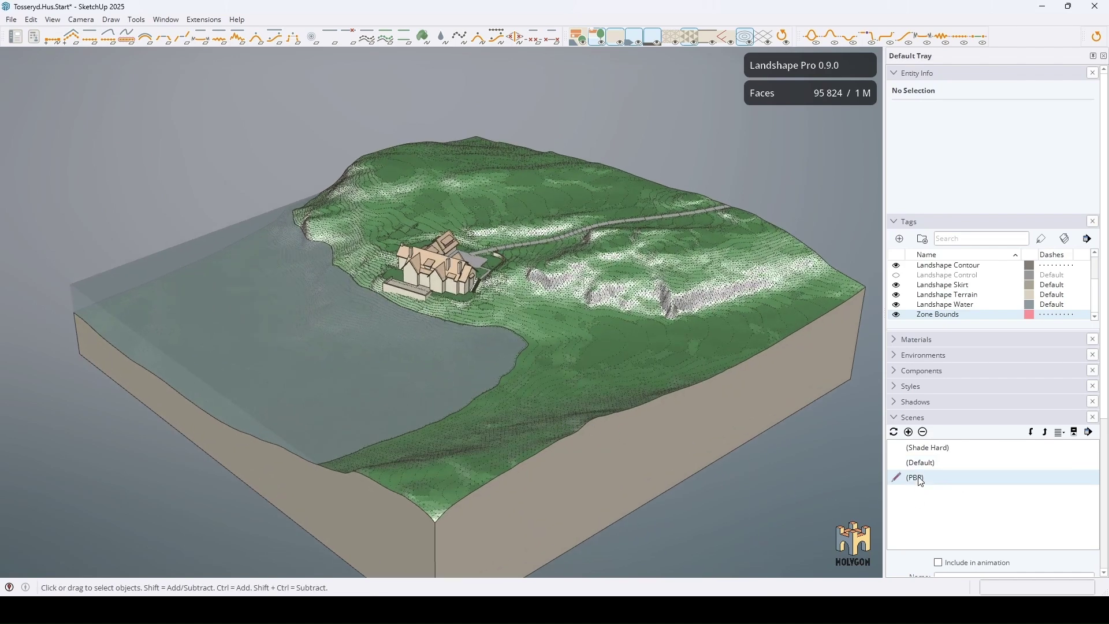
mouse_move(509, 375)
middle_down()
mouse_move(503, 393)
mouse_move(471, 401)
mouse_move(561, 376)
middle_up()
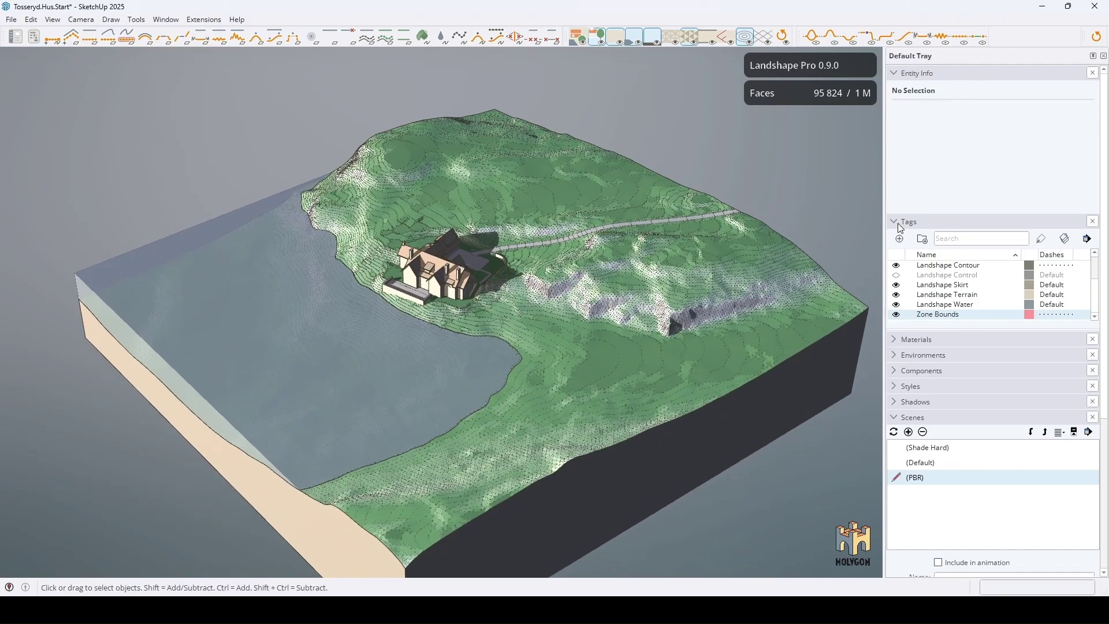
click(895, 222)
middle_drag(339, 390, 346, 390)
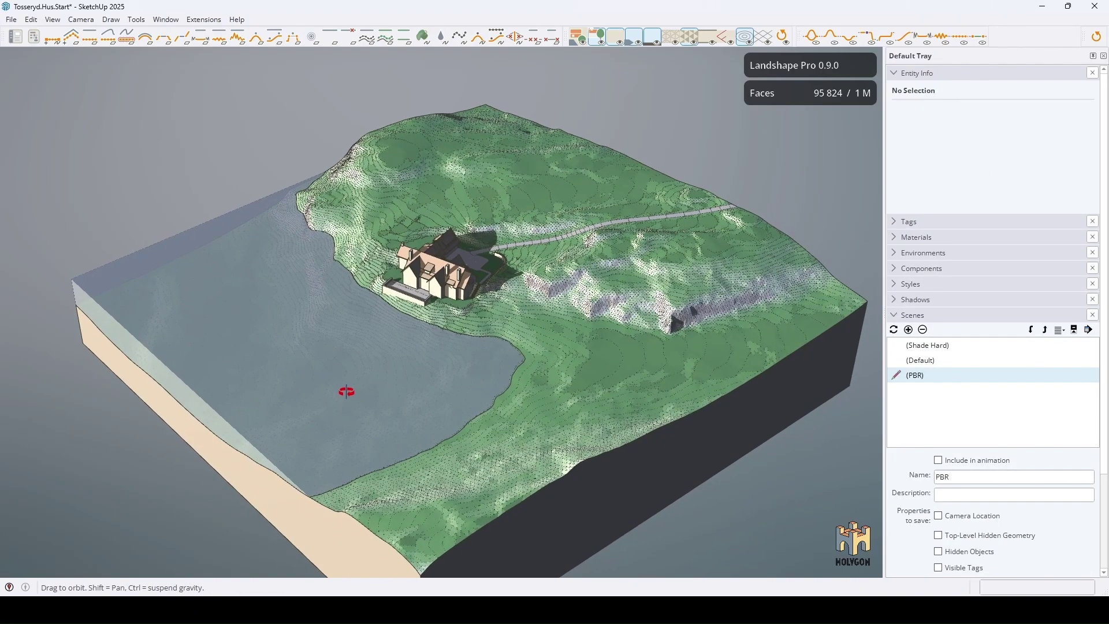
scroll(276, 351, up, 2)
scroll(303, 349, up, 2)
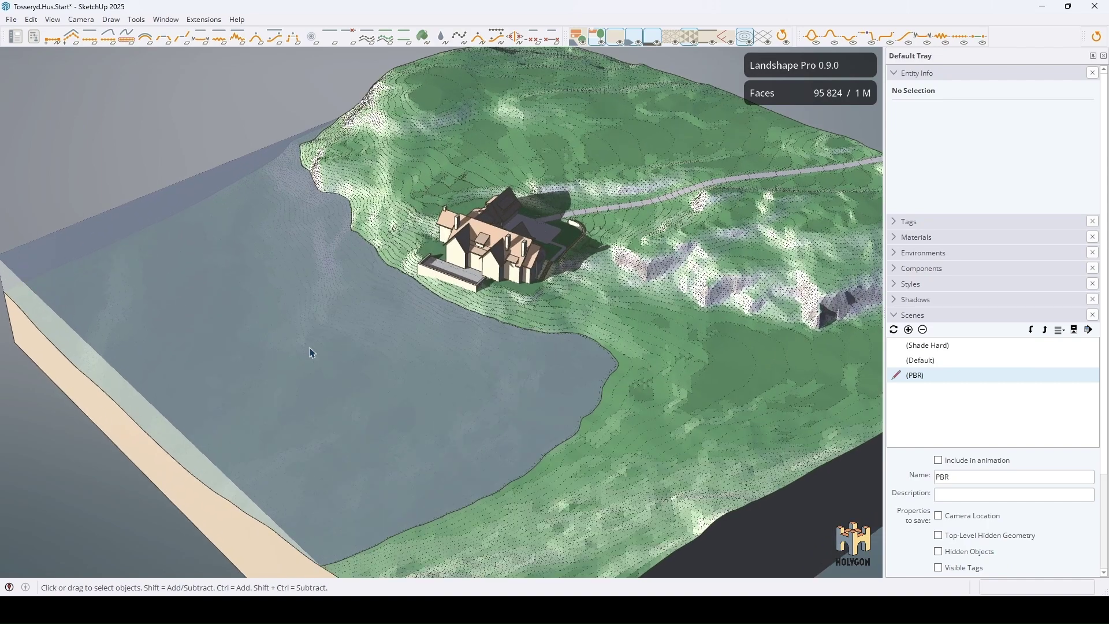
Paint the water group's lake face with Holygon Landshape - Waves1
double_click(314, 349)
scroll(323, 348, up, 3)
click(324, 348)
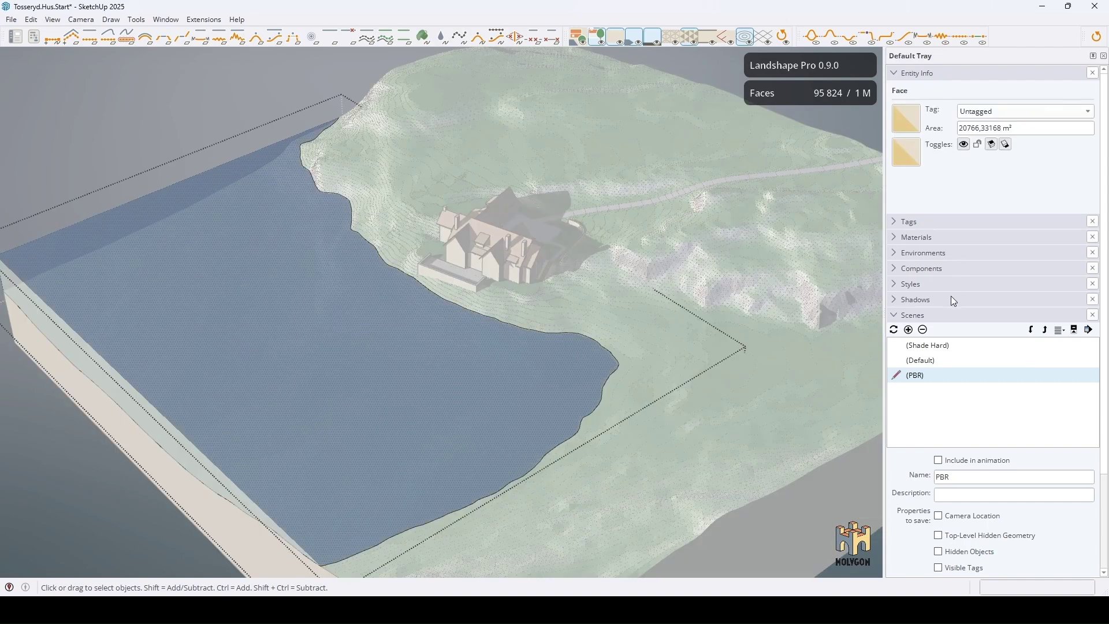
click(895, 237)
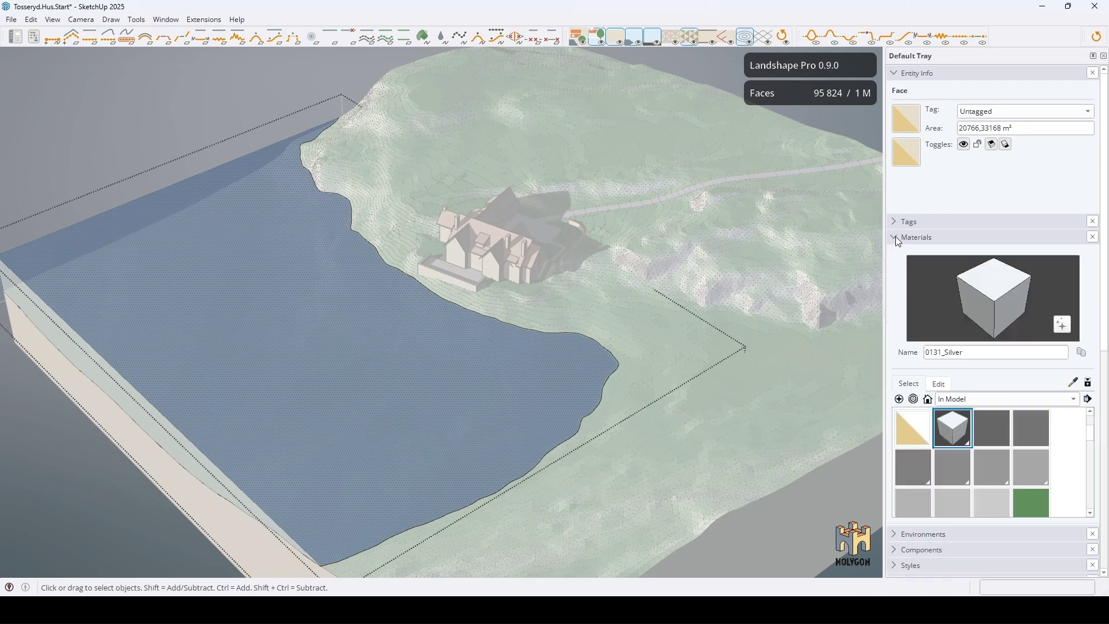
click(992, 427)
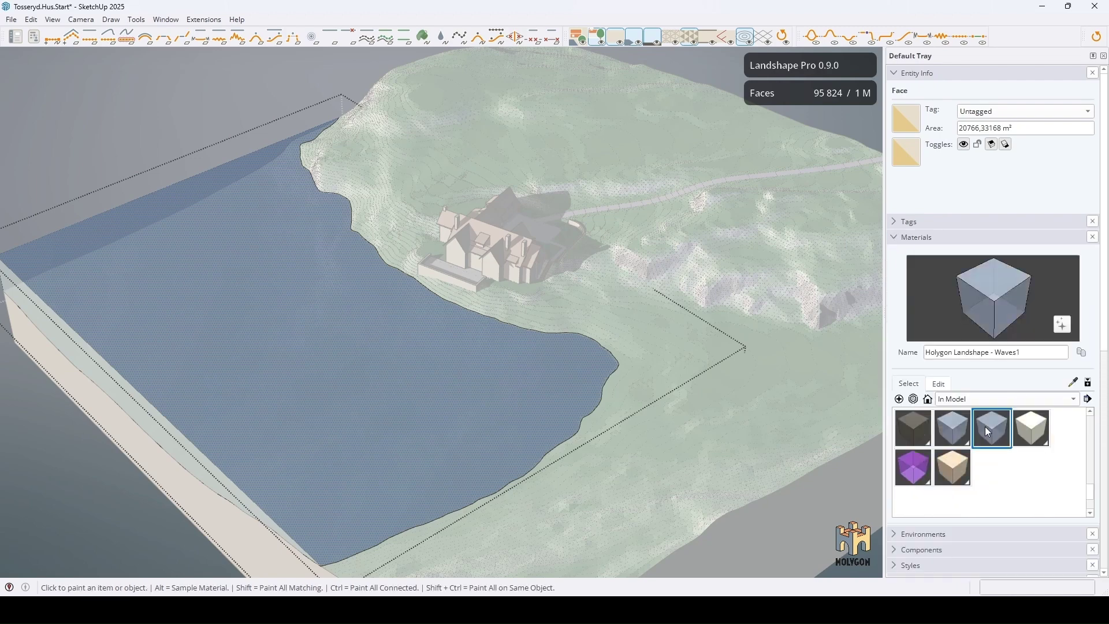
click(405, 349)
mouse_move(404, 350)
middle_down()
mouse_move(422, 336)
mouse_move(359, 376)
mouse_move(332, 307)
middle_up()
scroll(331, 307, down, 5)
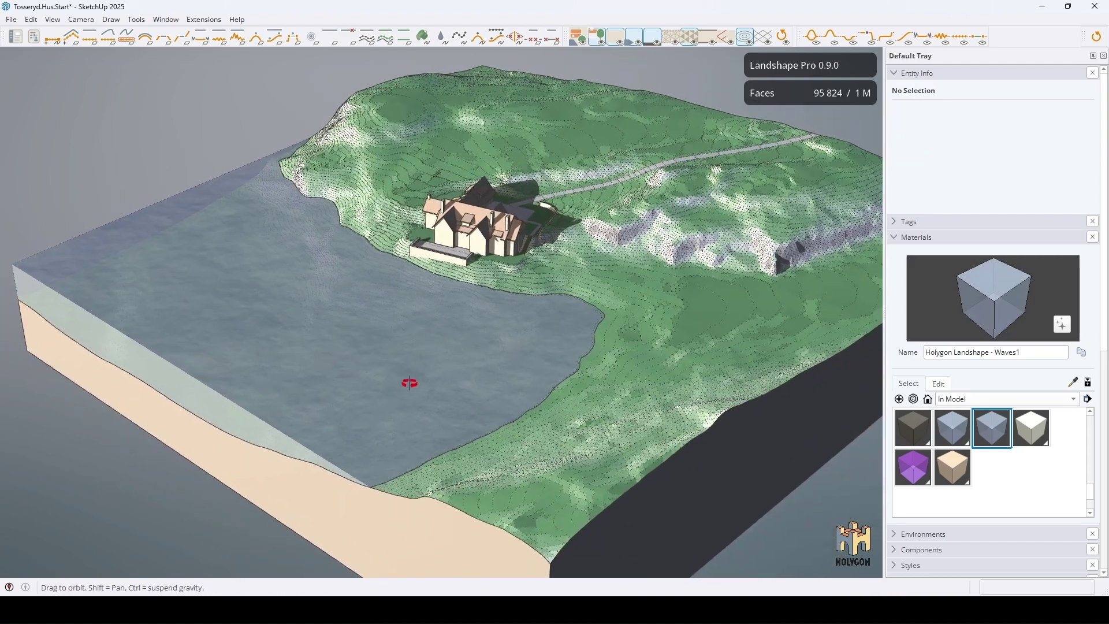
mouse_move(411, 384)
middle_down()
mouse_move(341, 329)
mouse_move(742, 507)
middle_up()
scroll(341, 329, up, 3)
scroll(341, 330, up, 2)
scroll(341, 329, down, 3)
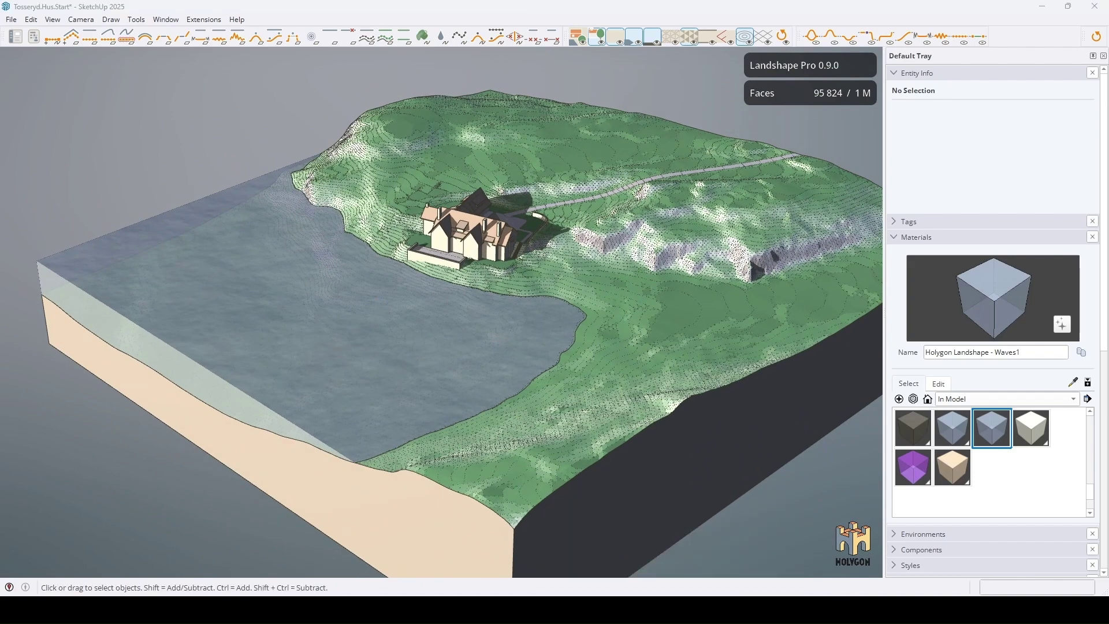
Take the trees-and-boat group from the Entourage window and paste it into Tosseryd.Hus.Start
click(633, 562)
click(765, 424)
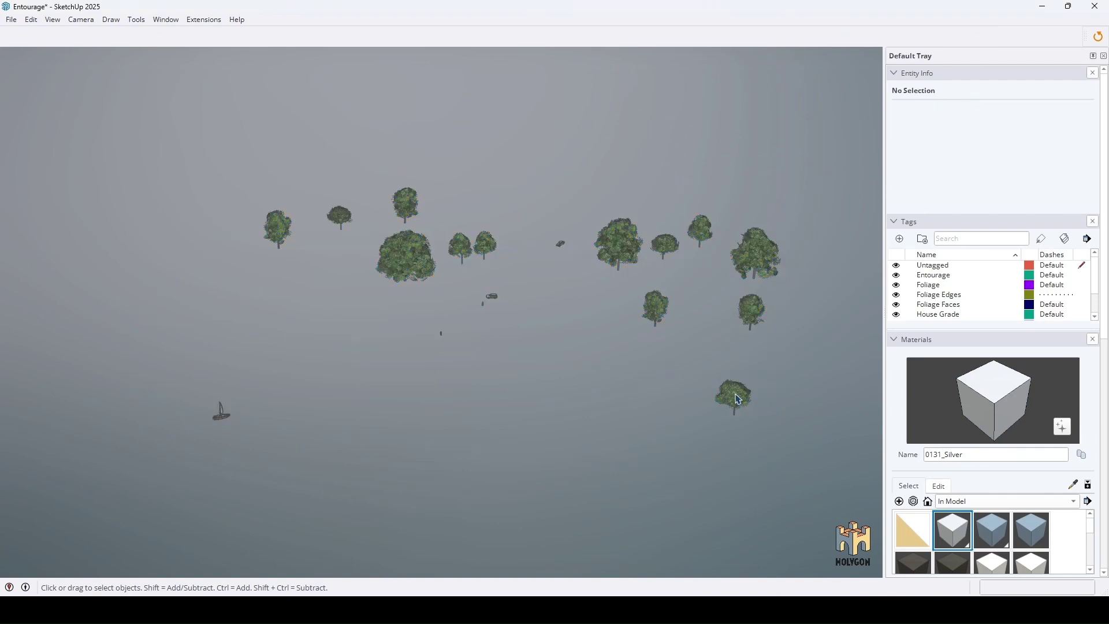
click(740, 407)
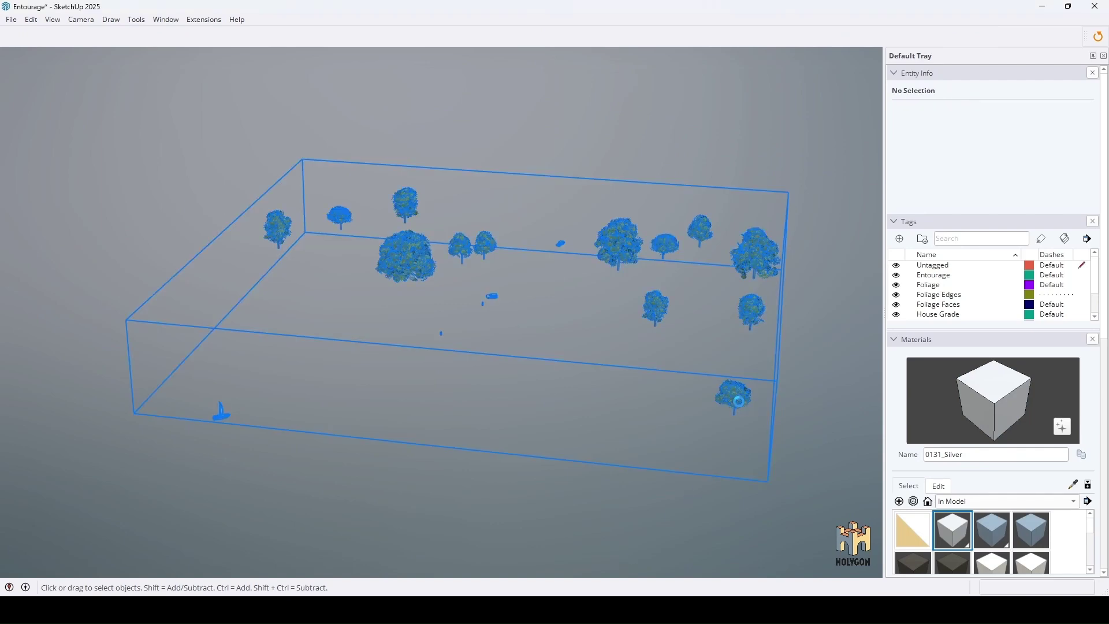
click(721, 569)
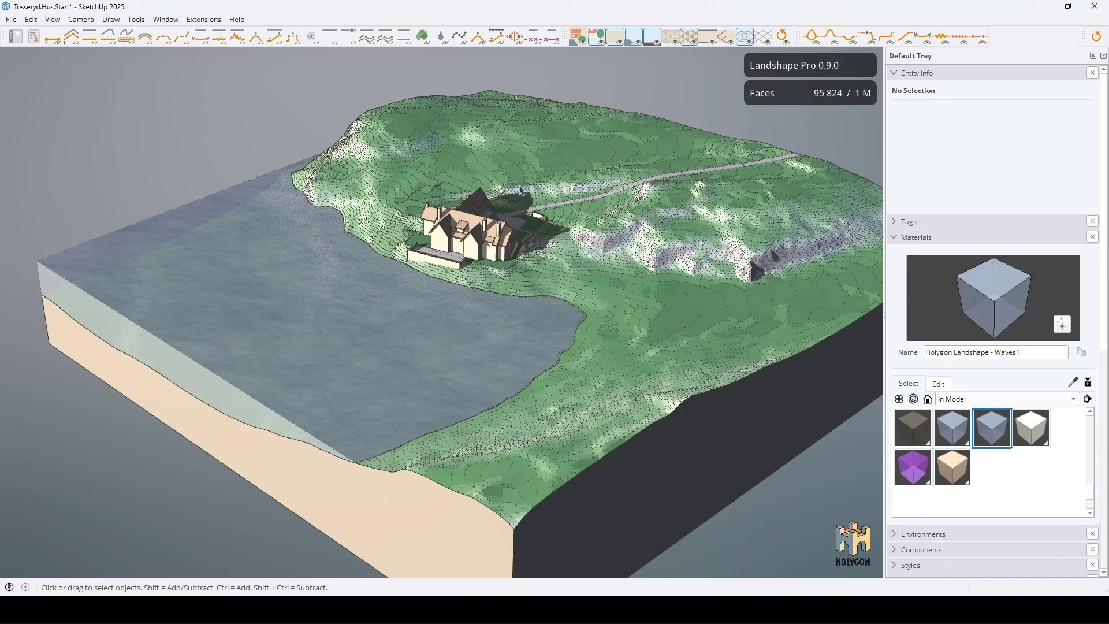
key(ctrl+v)
Orbit around the pasted trees and house, then hide and reshow the House tag
click(267, 156)
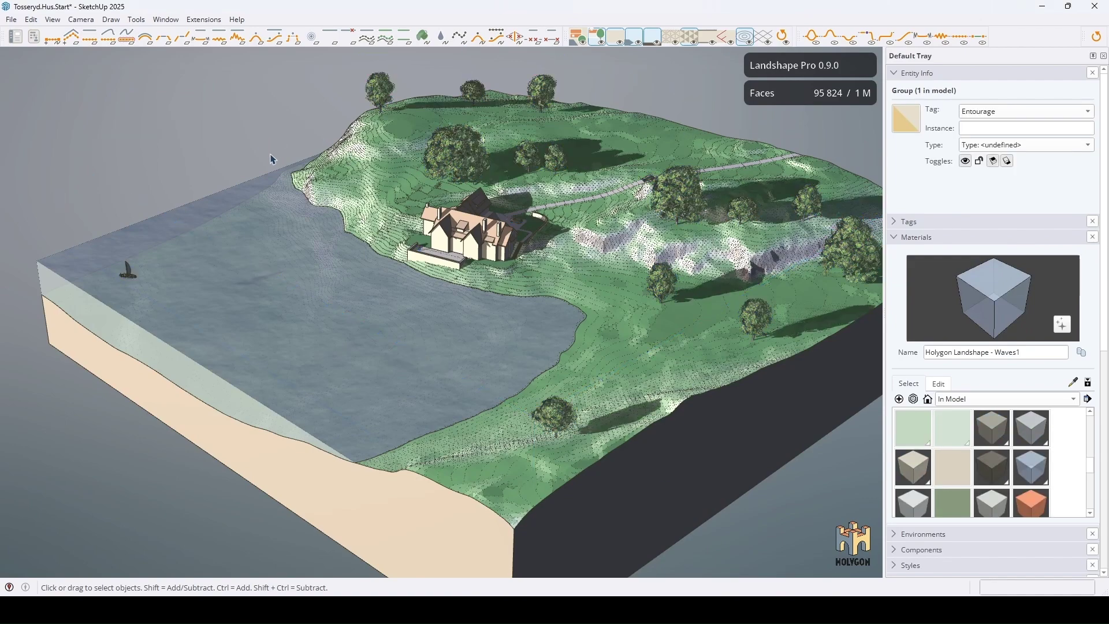
mouse_move(267, 156)
middle_down()
mouse_move(575, 236)
mouse_move(440, 179)
middle_up()
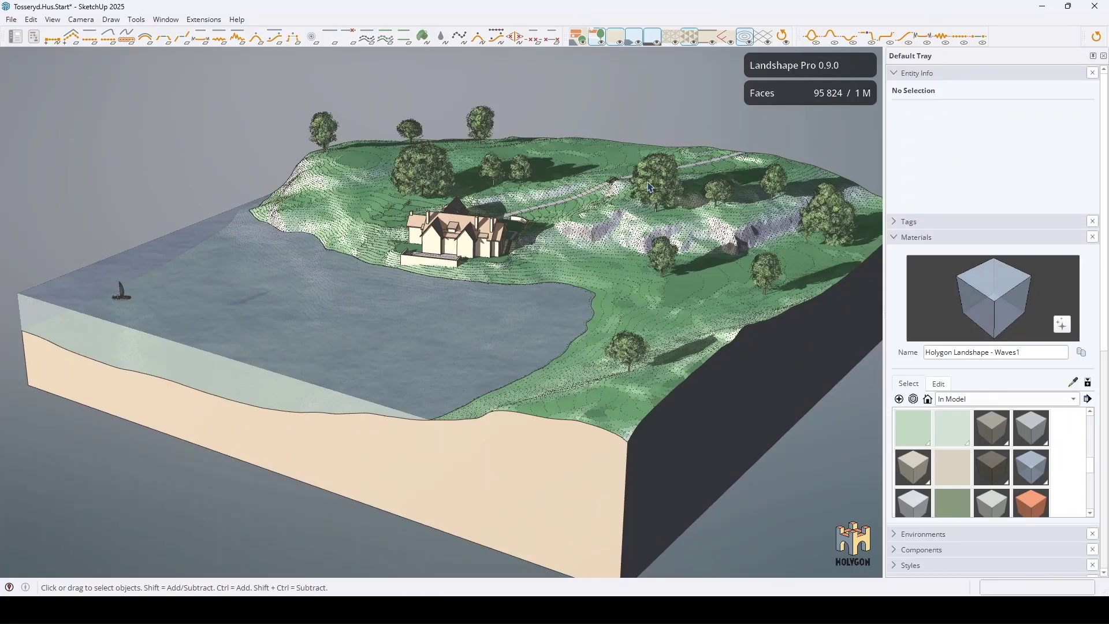
mouse_move(649, 186)
middle_down()
mouse_move(627, 335)
mouse_move(656, 366)
mouse_move(340, 372)
middle_up()
scroll(540, 254, up, 5)
scroll(540, 255, up, 2)
scroll(532, 293, up, 2)
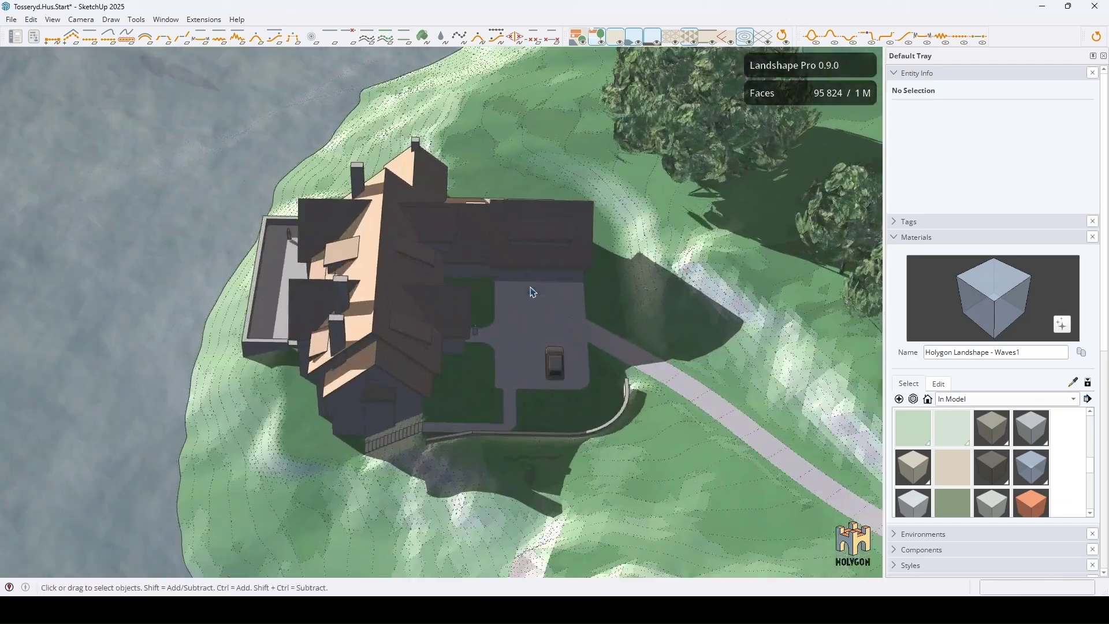
middle_drag(531, 292, 415, 299)
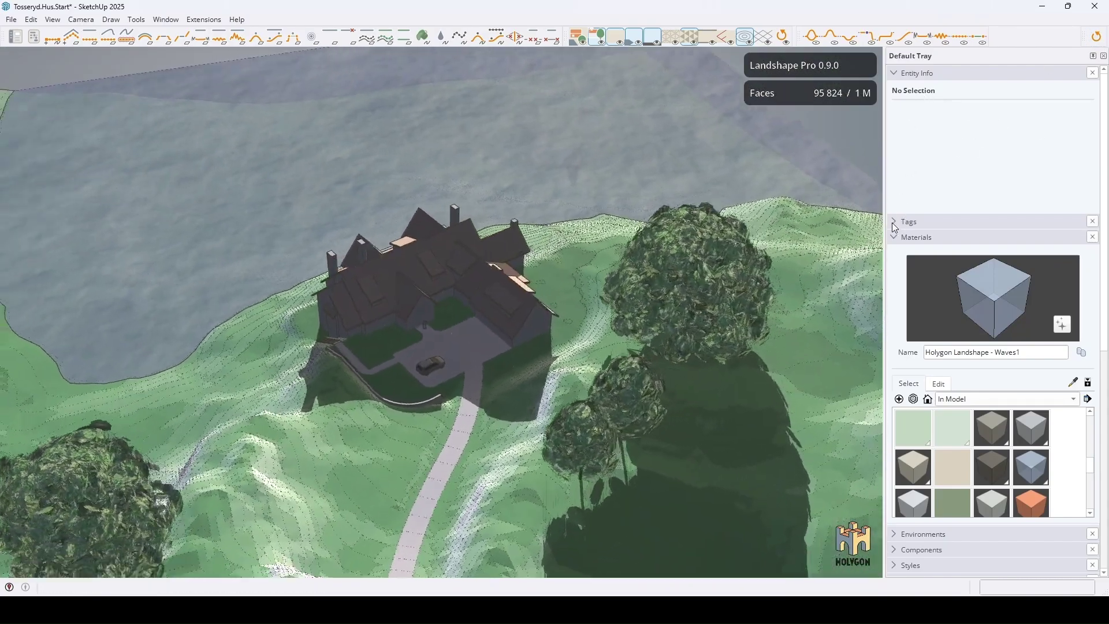
click(901, 223)
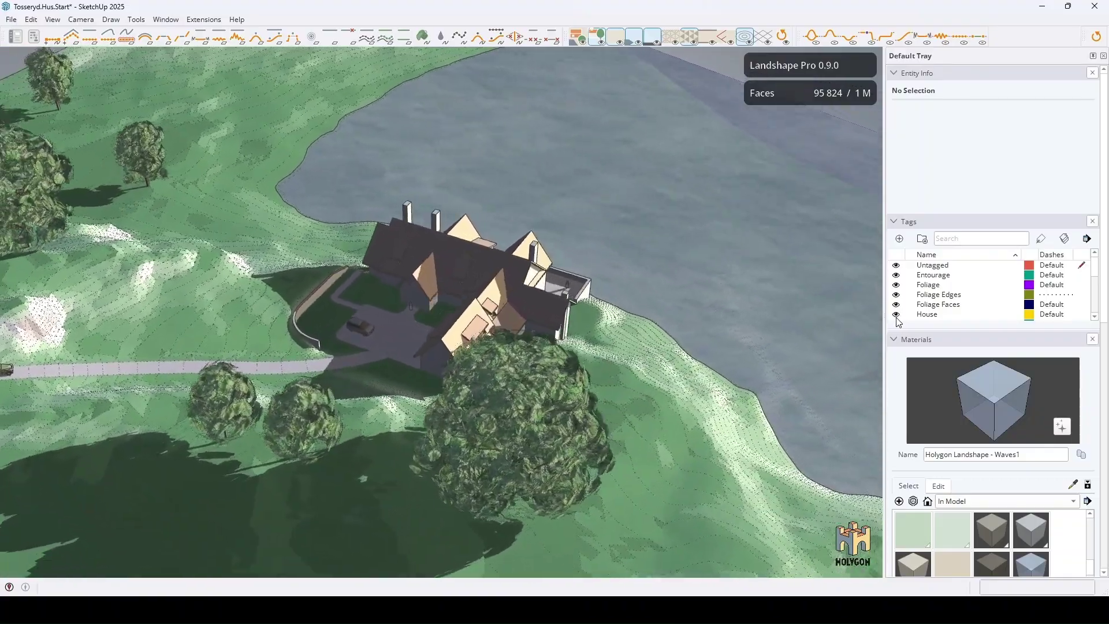
click(896, 315)
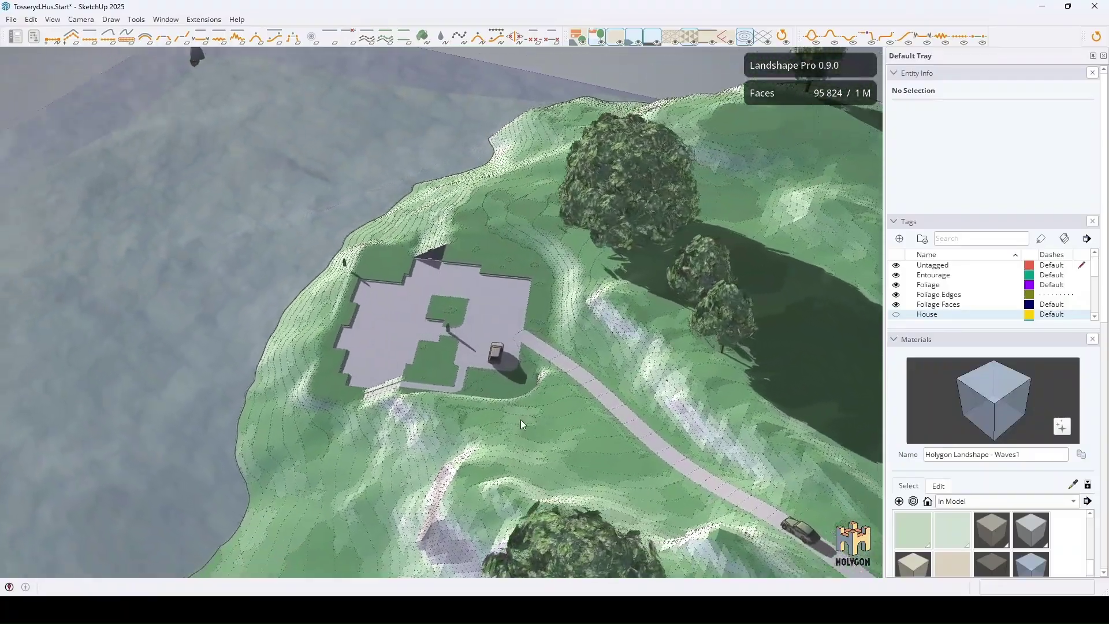
click(896, 314)
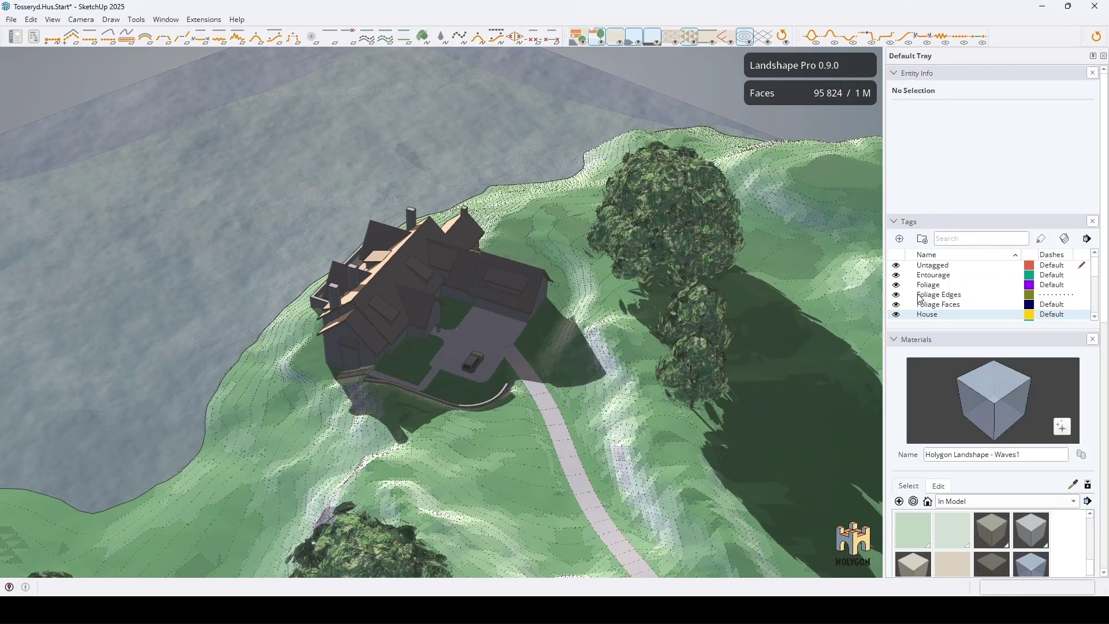
scroll(921, 299, down, 1)
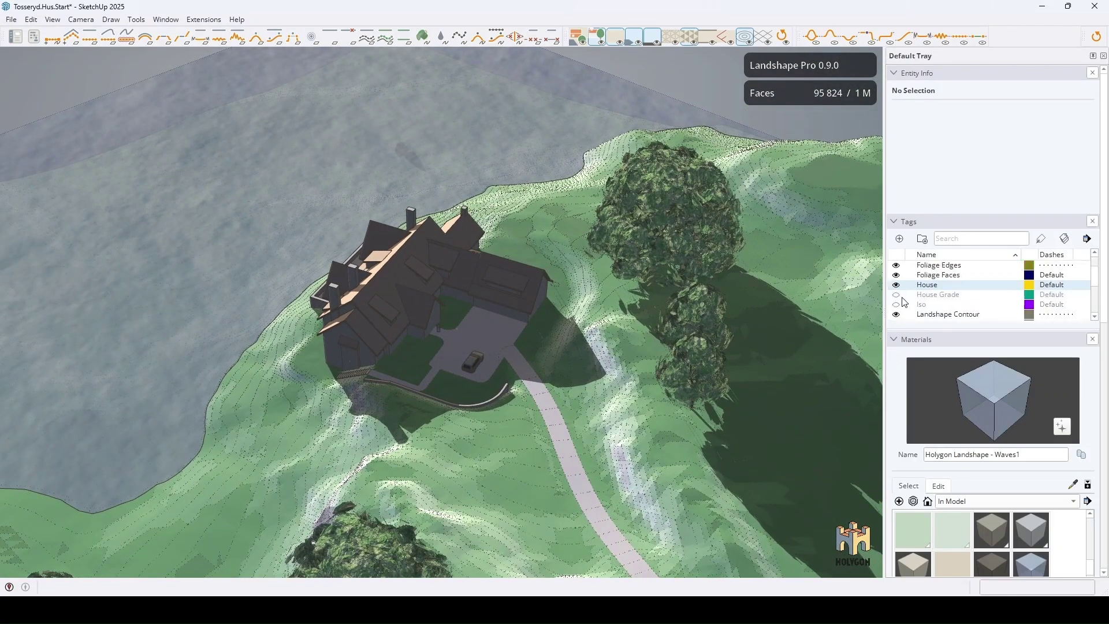
click(896, 295)
click(896, 294)
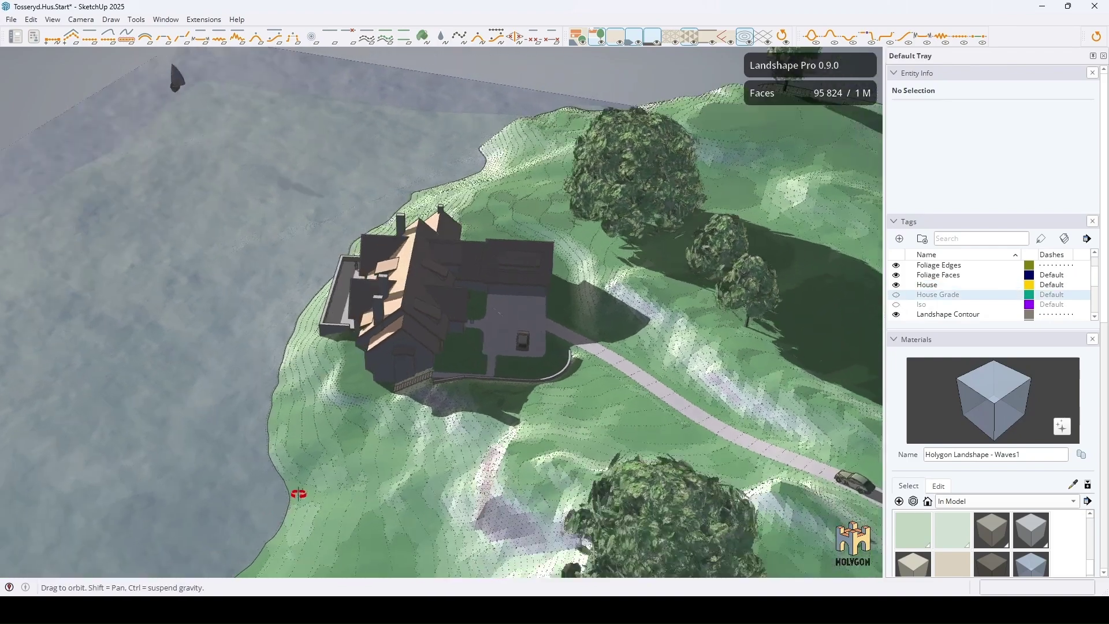
mouse_move(105, 520)
middle_down()
mouse_move(532, 466)
mouse_move(653, 213)
mouse_move(709, 280)
middle_up()
scroll(654, 213, down, 5)
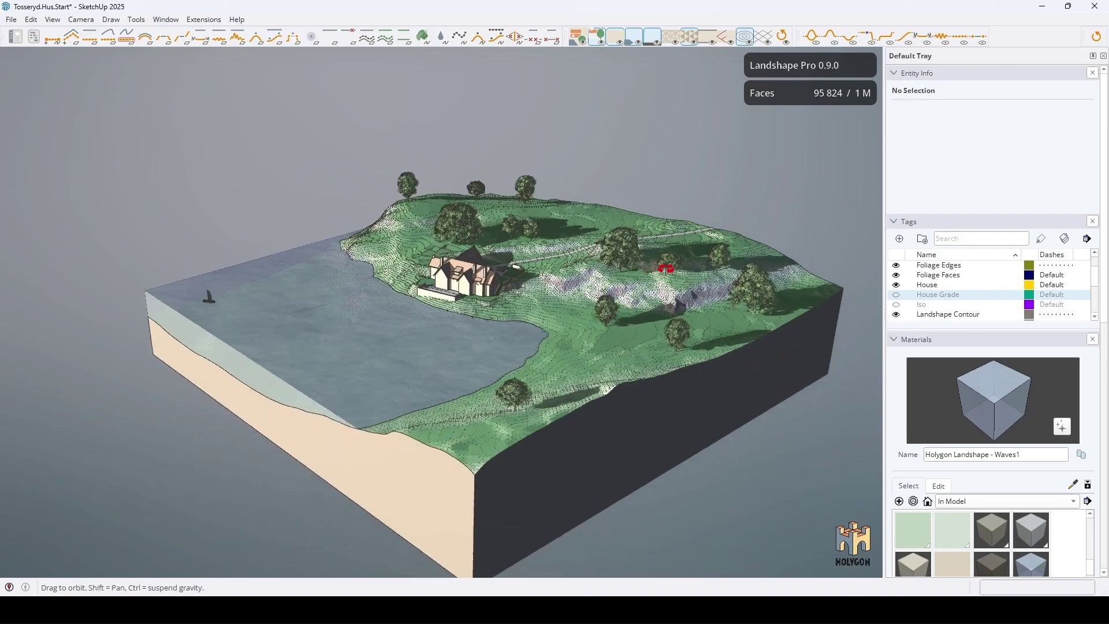